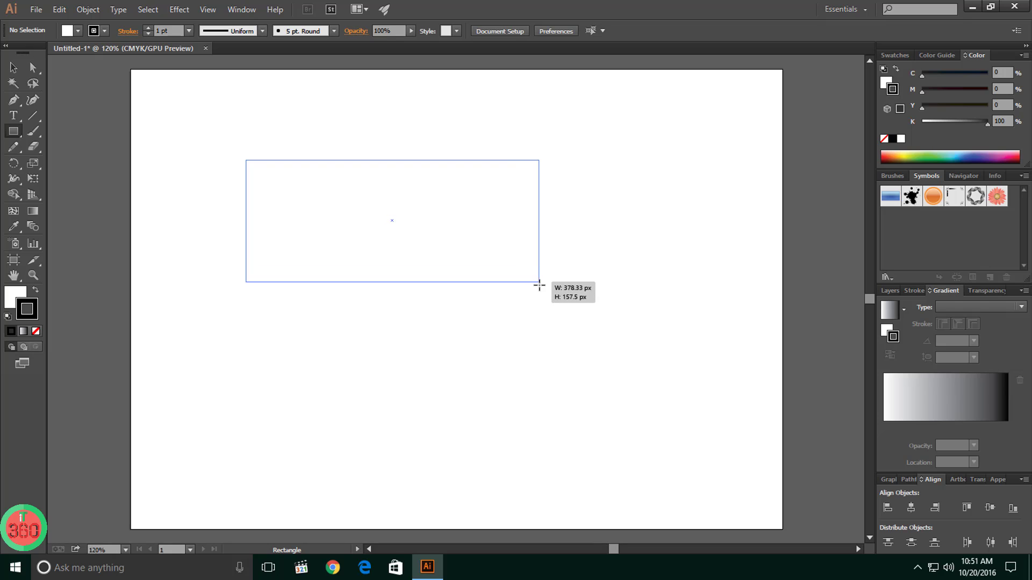
Round only the two upper corners of the rectangle by adjusting their live corner widgets together
key("a")
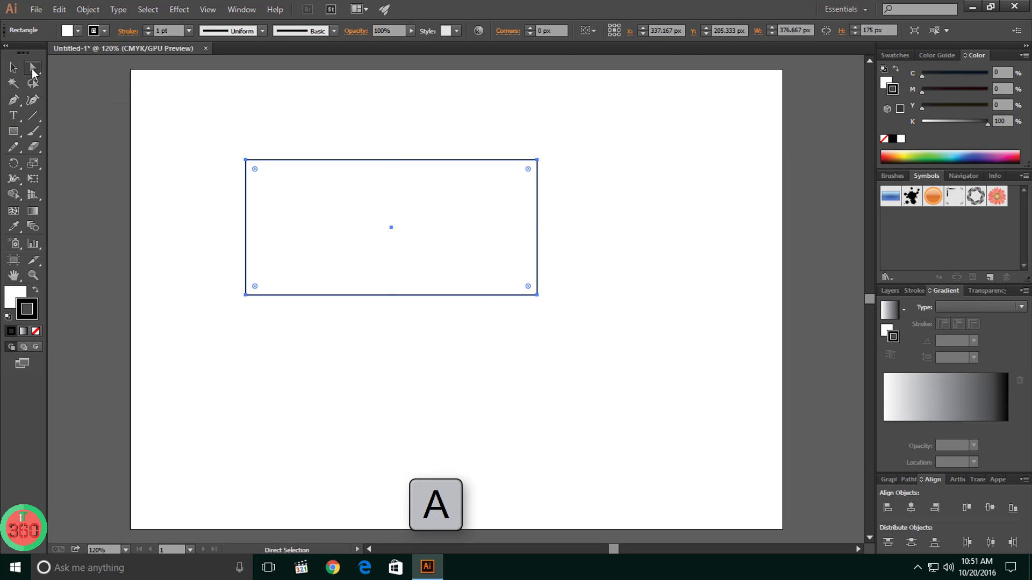
left_click(185, 238)
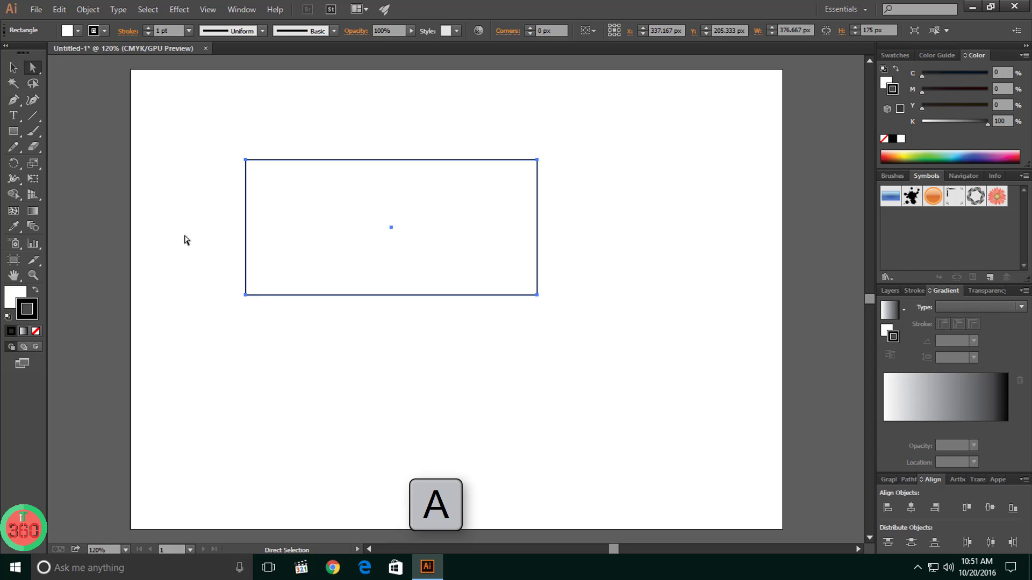
left_click(245, 161, "shift")
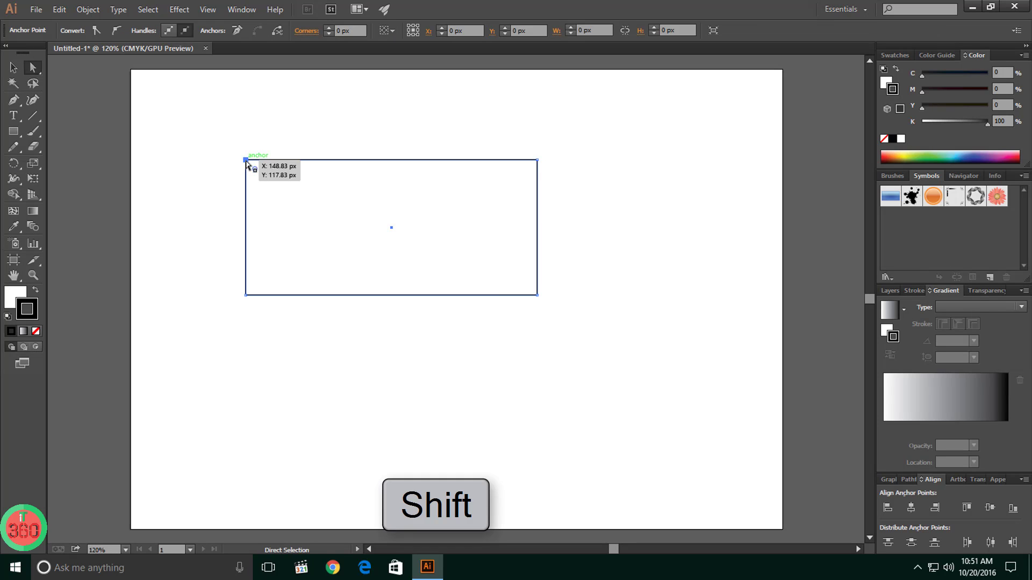
left_click(537, 160, "shift")
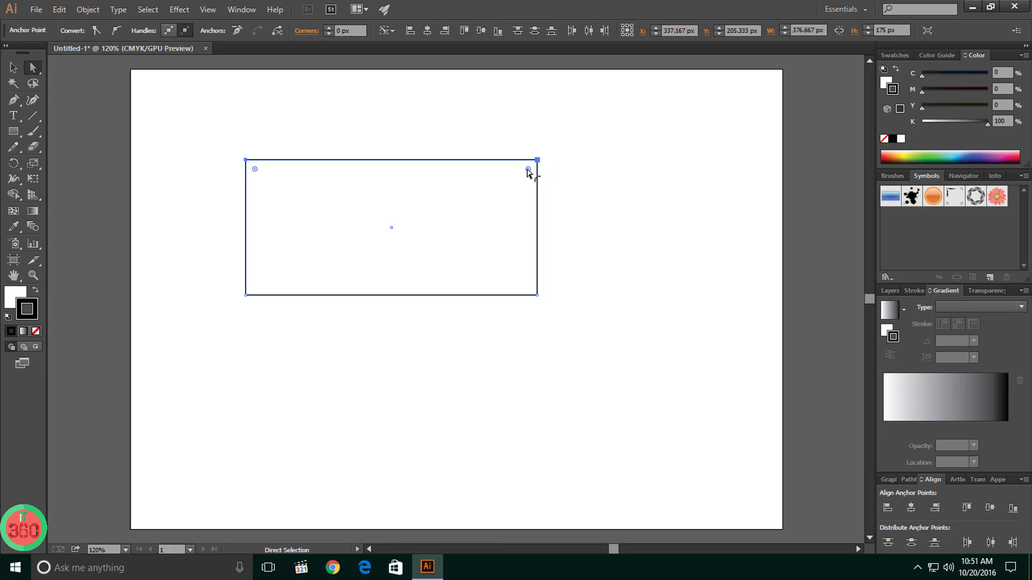
left_click_drag(528, 170, 512, 186)
left_click(619, 203)
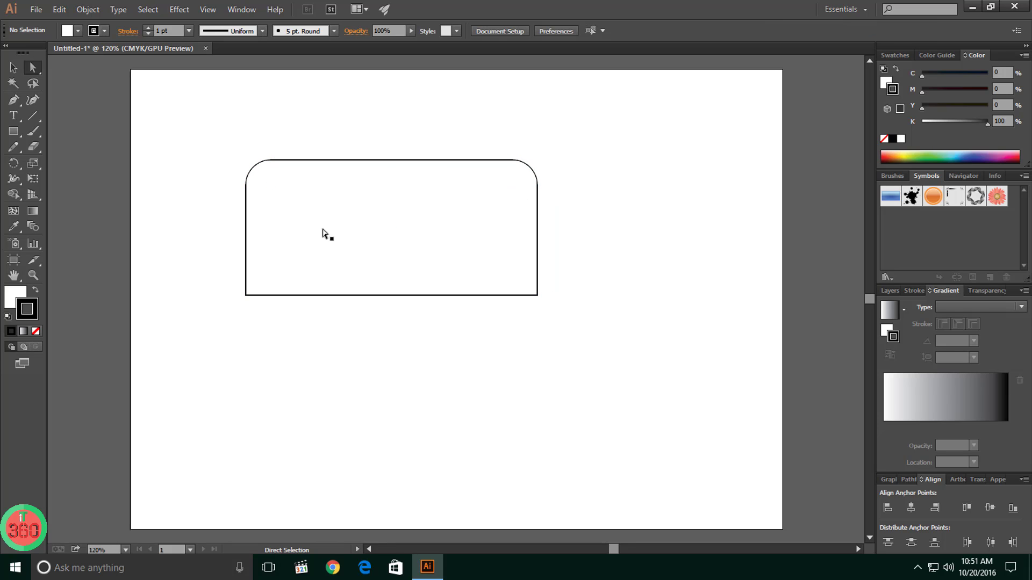
Duplicate the rounded shape with the copy offset slightly down and to the right of the original
key("v")
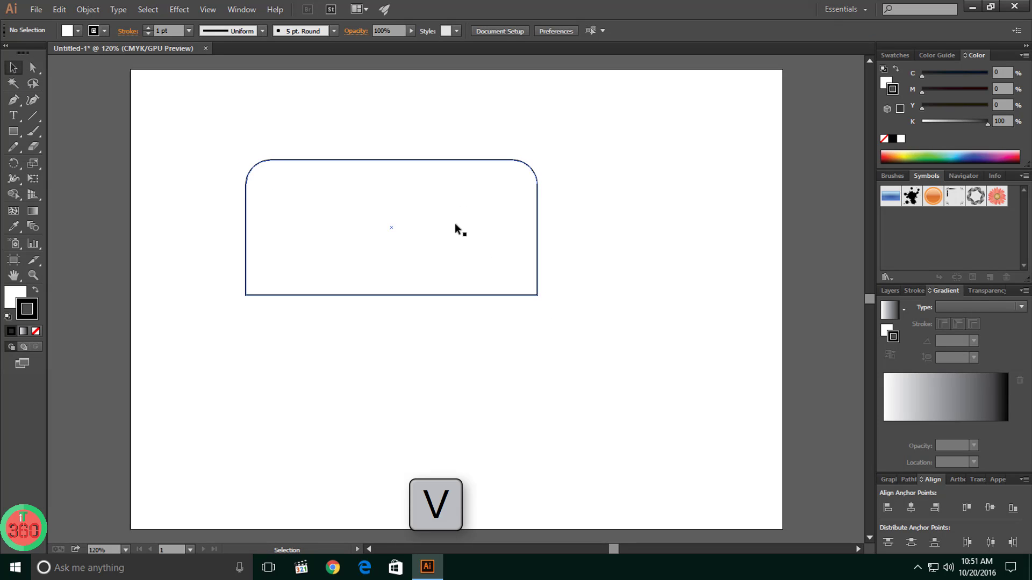
left_click(450, 162)
left_click(450, 217, "shift")
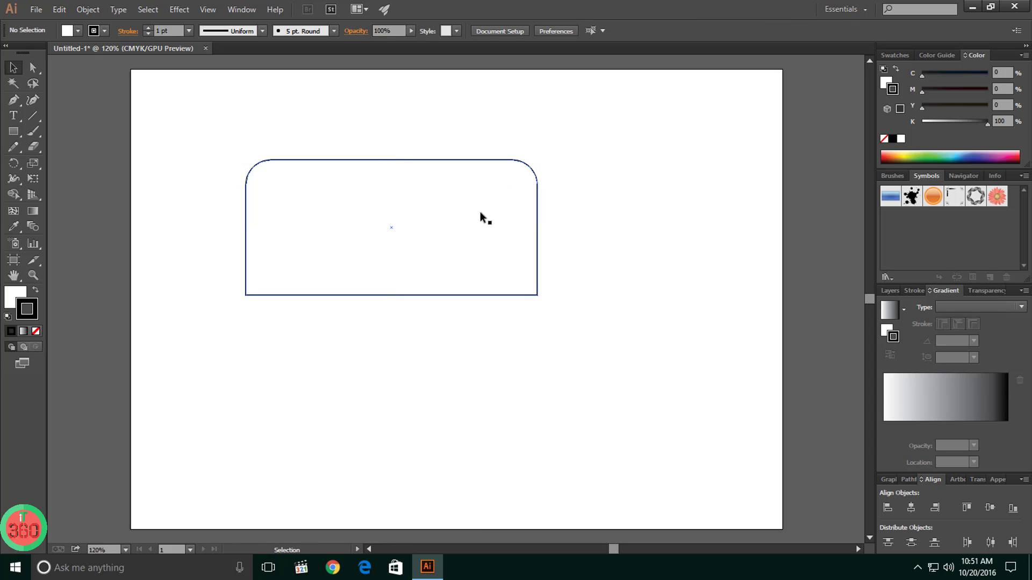
key("alt")
left_click_drag(471, 211, 492, 219)
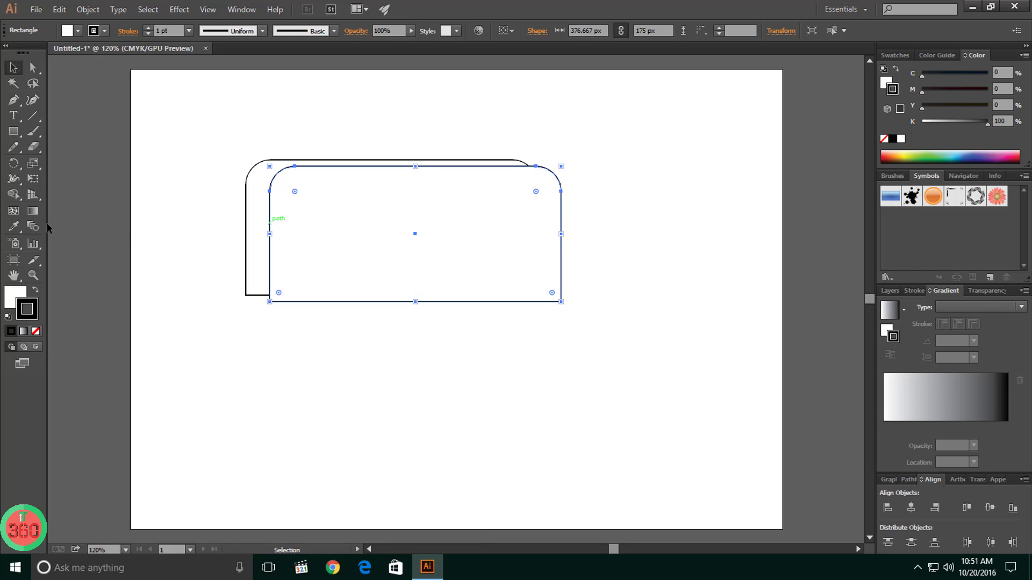
Fill the copy with red and move it exactly over the original shape
left_click(897, 53)
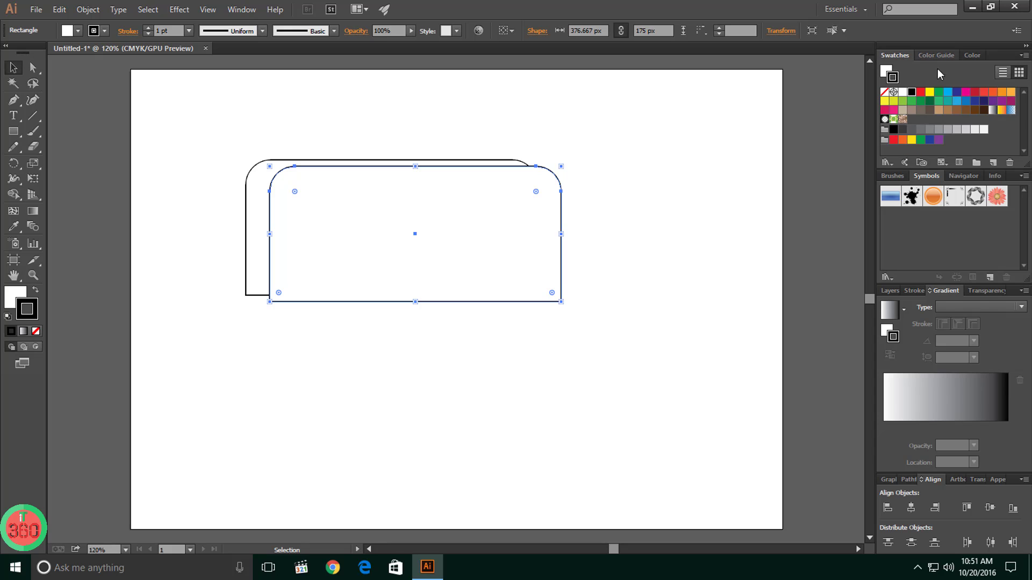
left_click(921, 92)
left_click(633, 191)
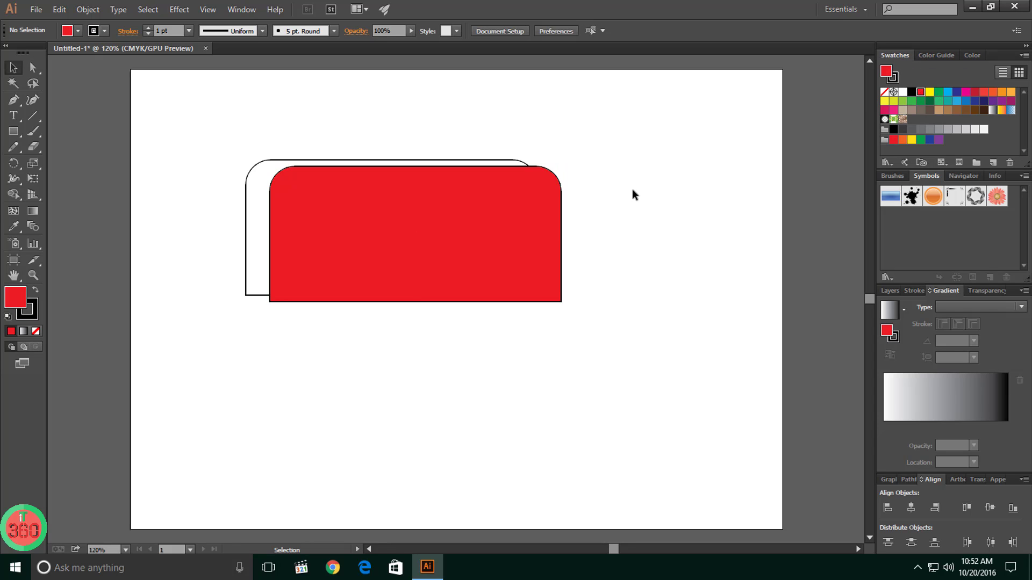
left_click_drag(424, 209, 402, 201)
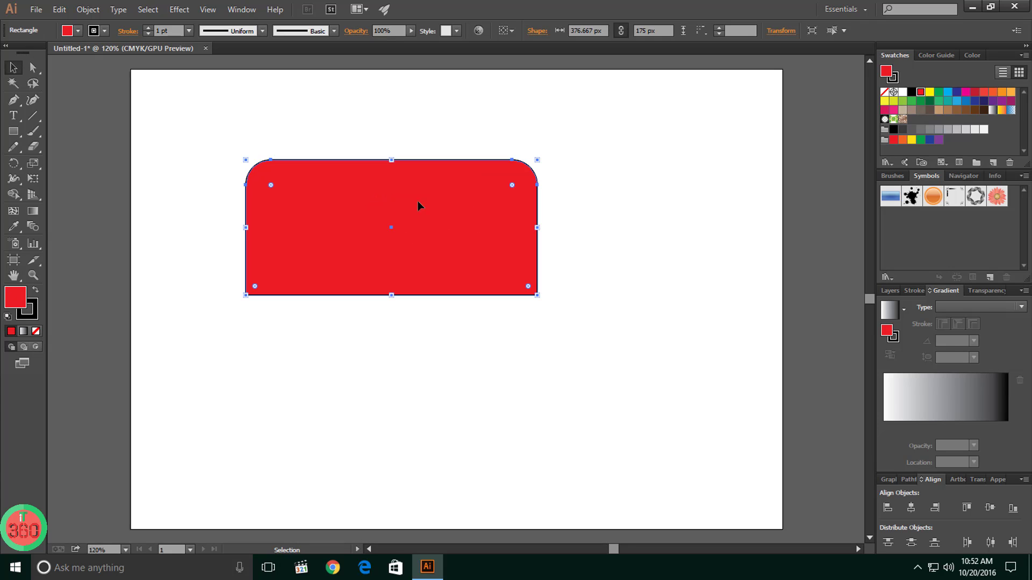
left_click(617, 228)
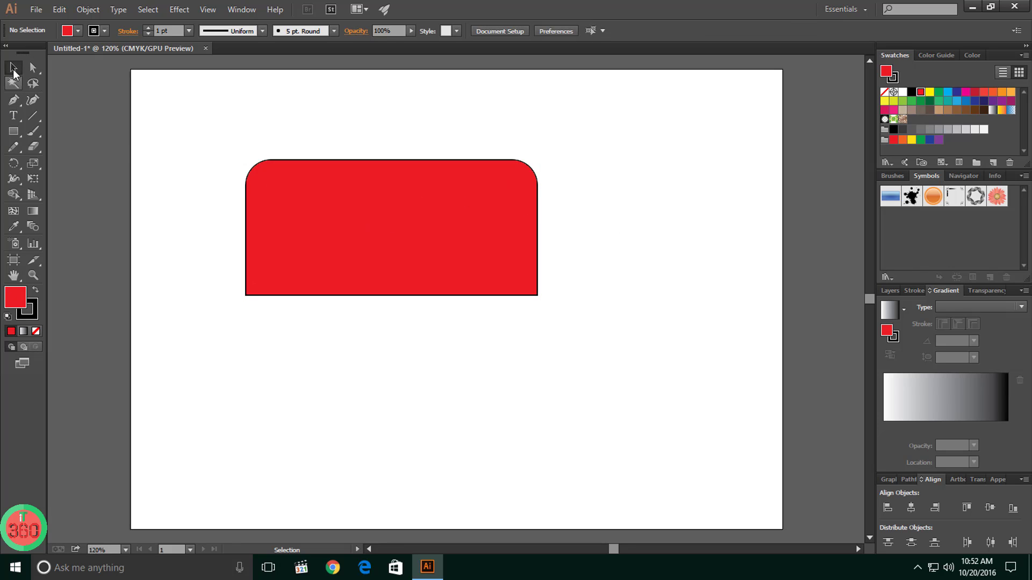
Delete three rounded-corner anchor points from the red shape, keeping only the one at the left end of its upper edge
left_click_drag(14, 102, 71, 131)
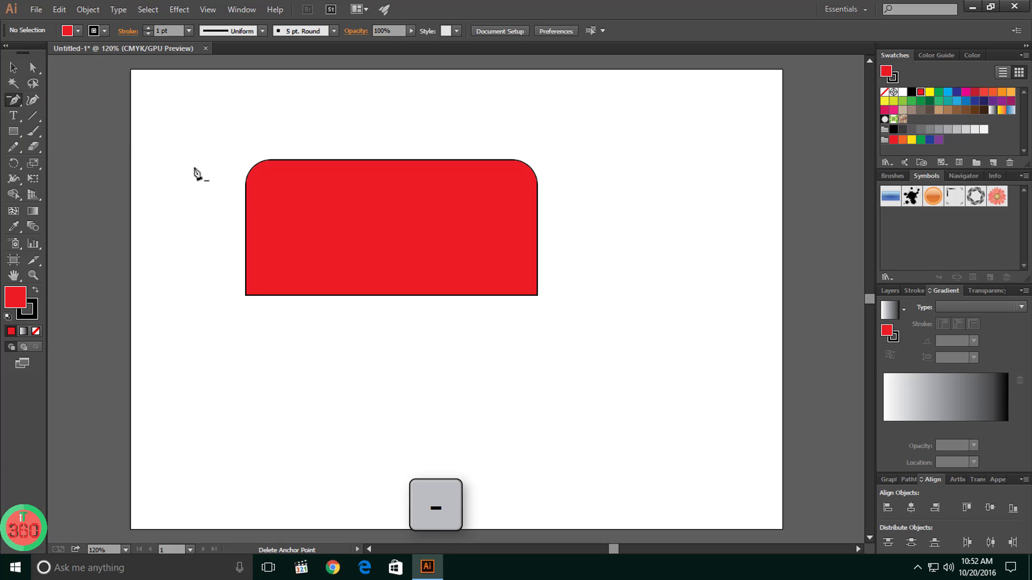
left_click(248, 185)
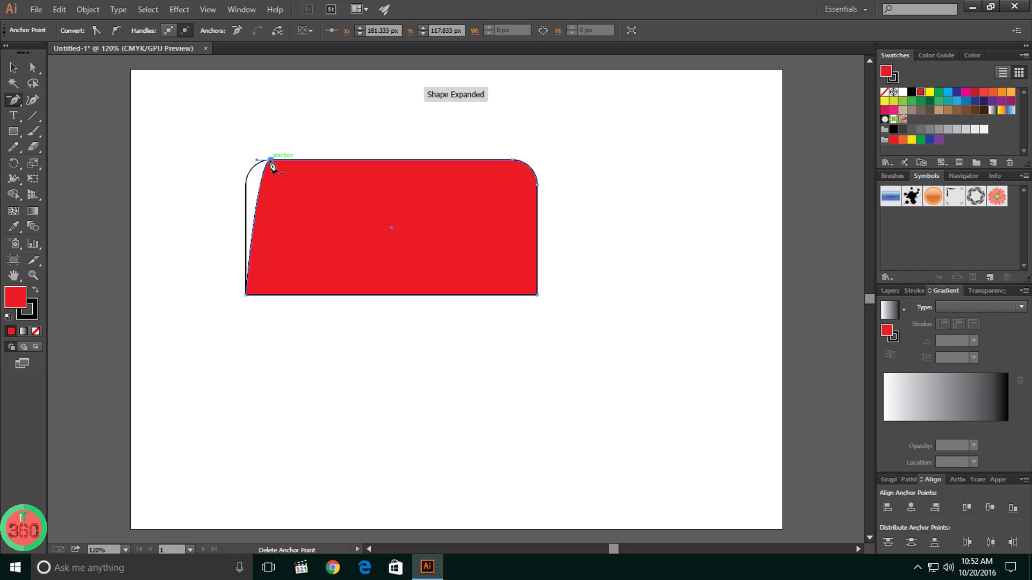
left_click(512, 161)
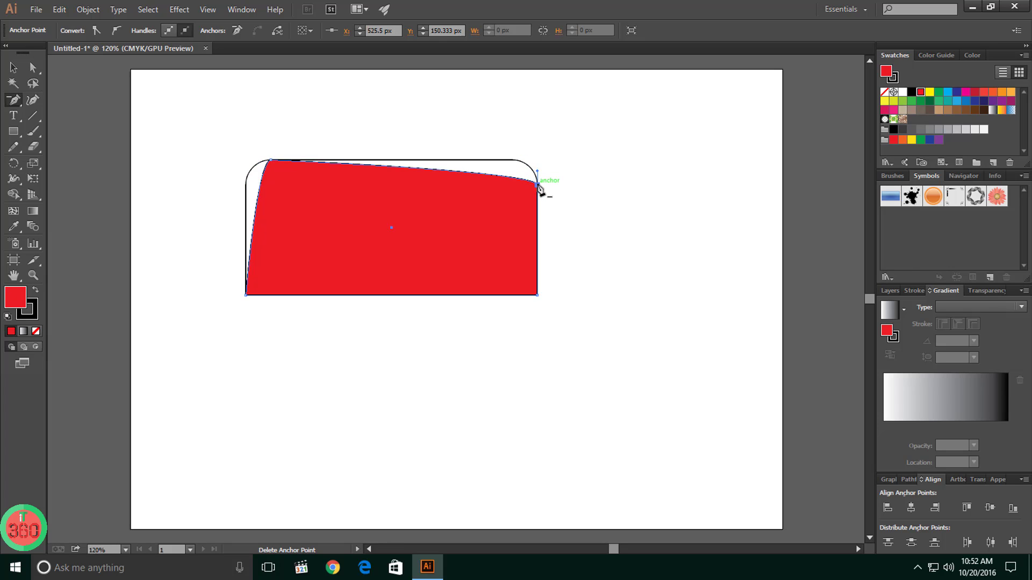
left_click(538, 186)
Move the red shape's remaining upper anchor point horizontally to X 353 px and lengthen its left handle
key("a")
left_click(270, 160)
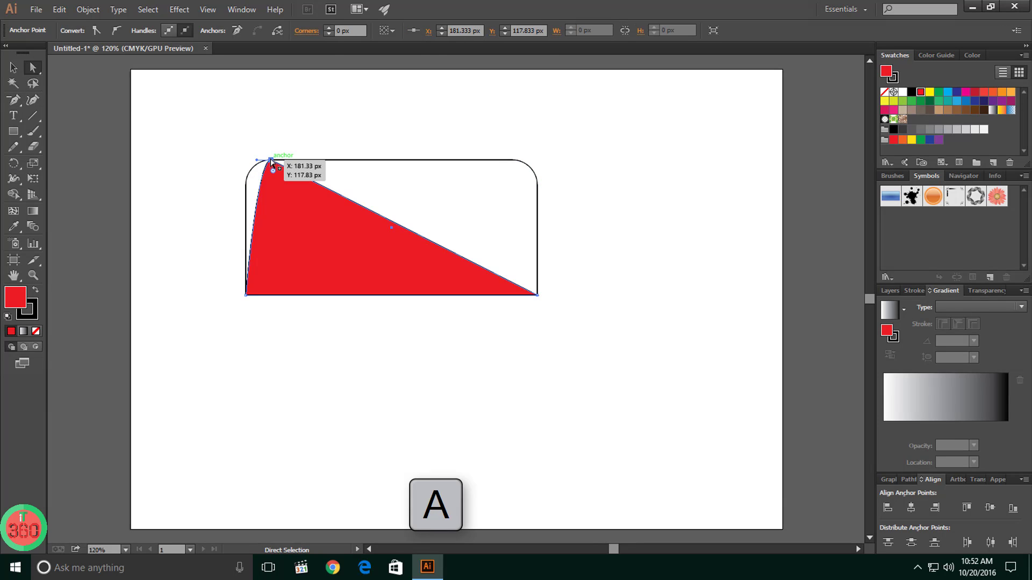
left_click_drag(289, 160, 319, 161)
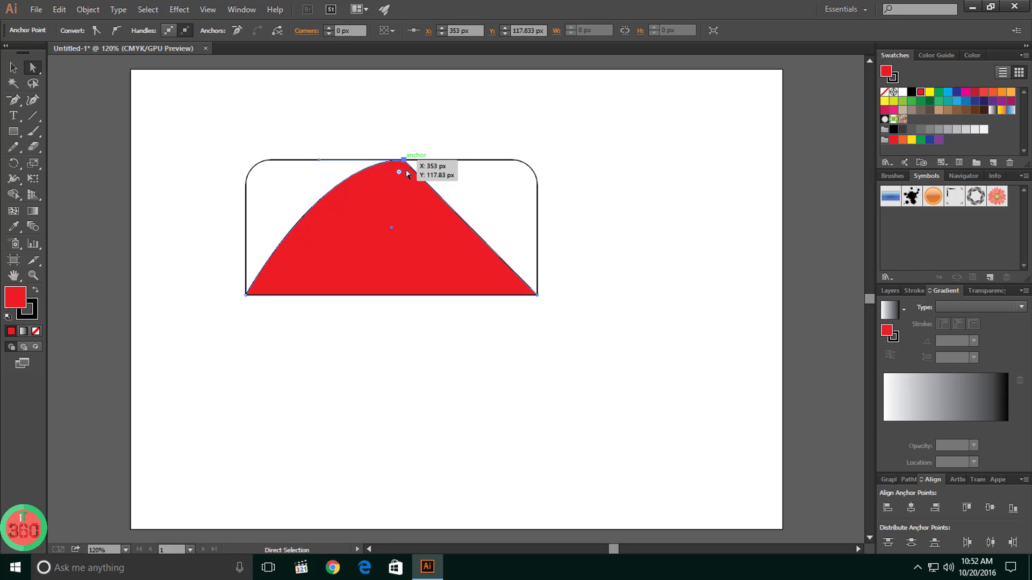
Convert the red shape's peak anchor to smooth, level its handles along the upper edge and lengthen the right handle
left_click(116, 30)
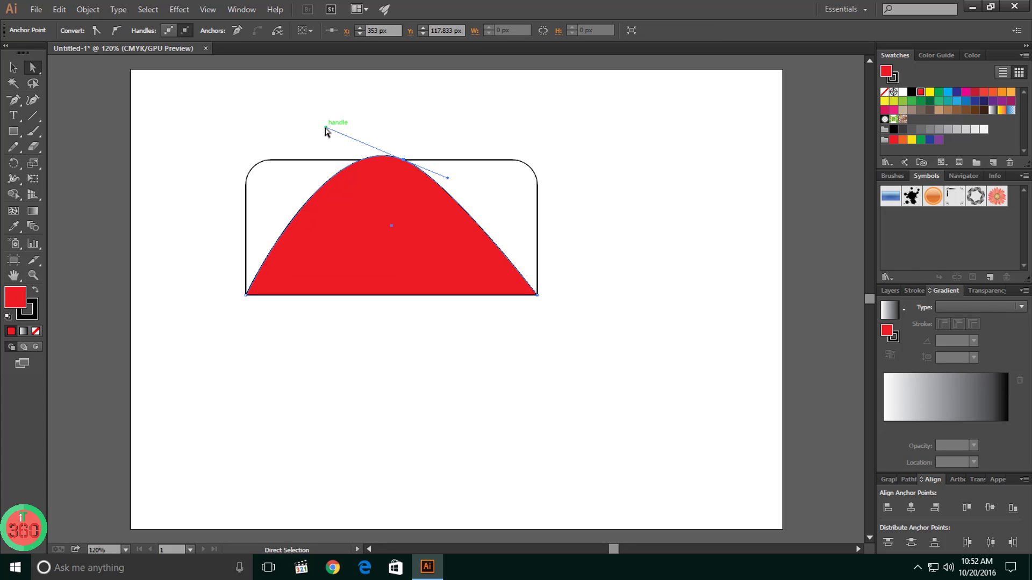
left_click_drag(326, 127, 324, 160)
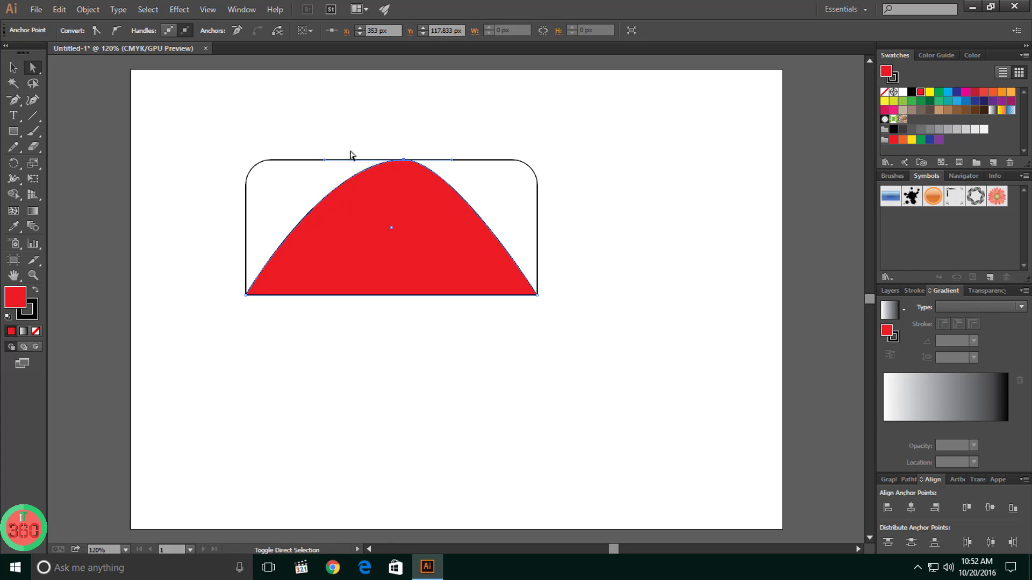
left_click_drag(451, 160, 484, 159)
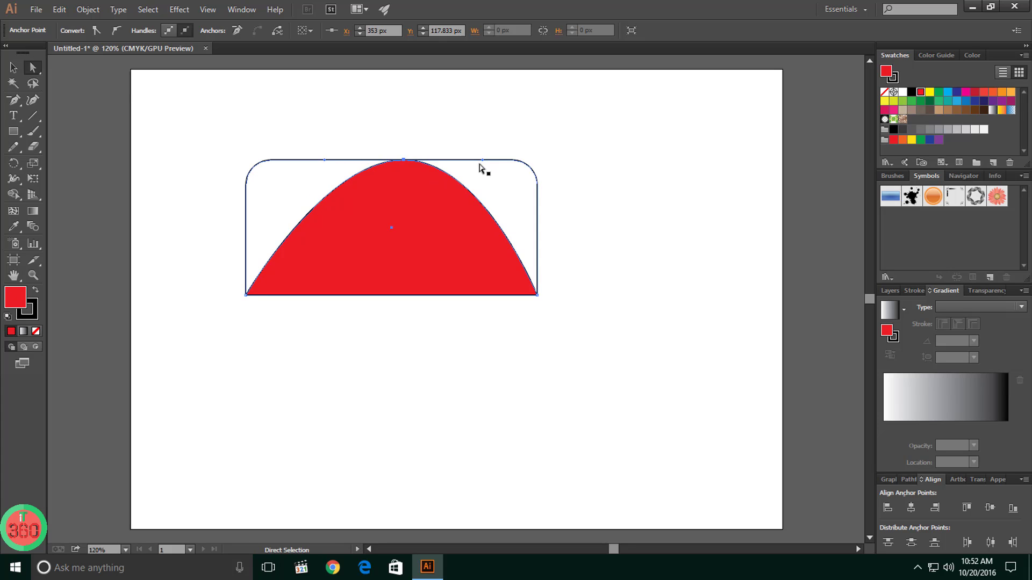
Split off the area of the white shape right of the red curve with the Shape Builder tool, using both shapes
key("v")
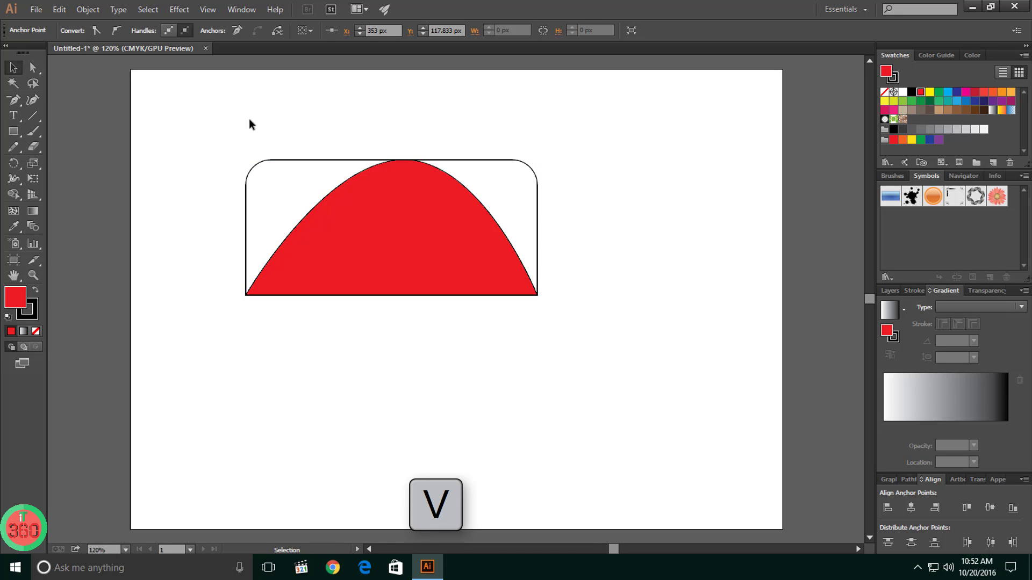
left_click(249, 118)
left_click_drag(295, 98, 489, 310)
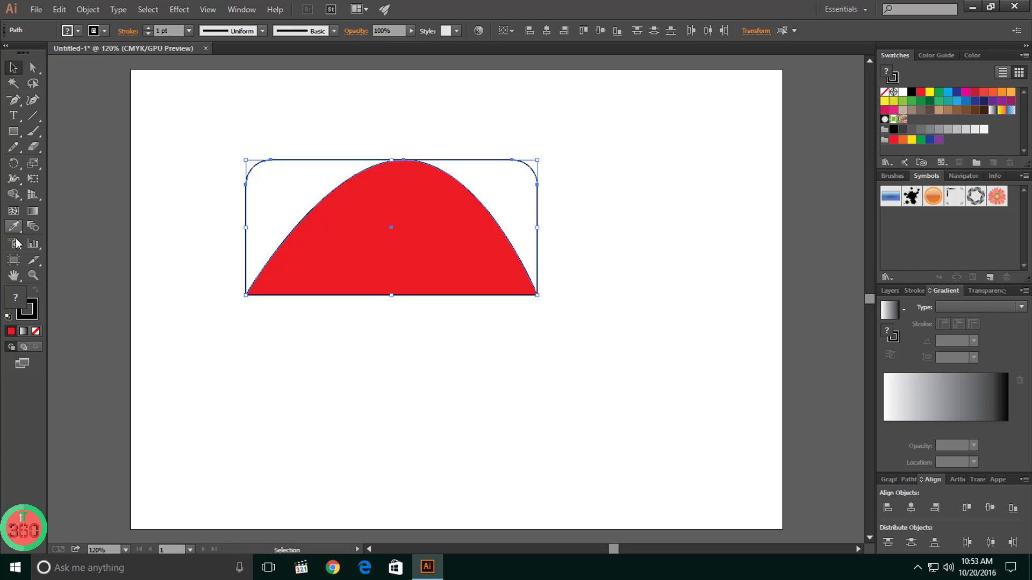
left_click(18, 197)
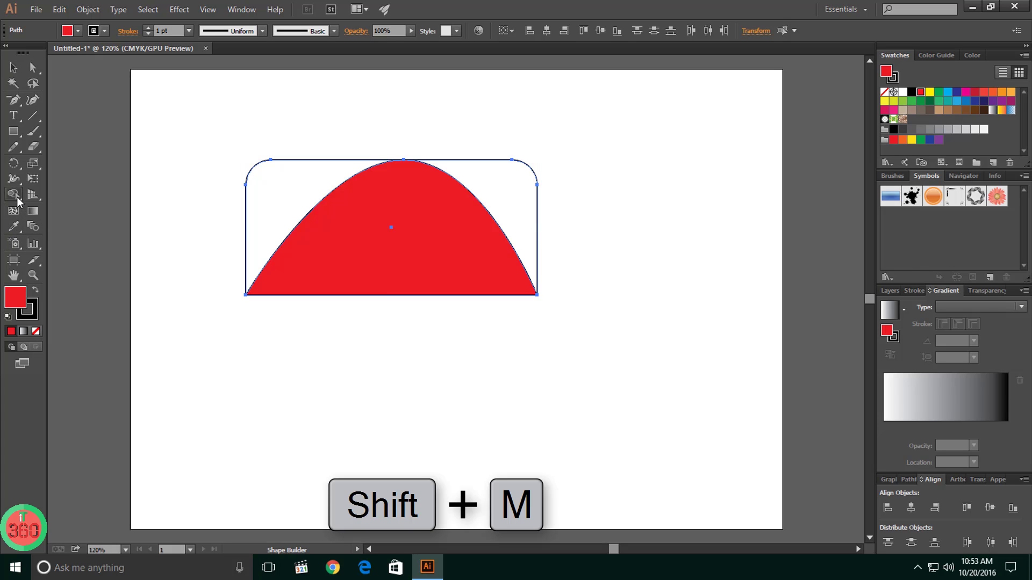
left_click(509, 200)
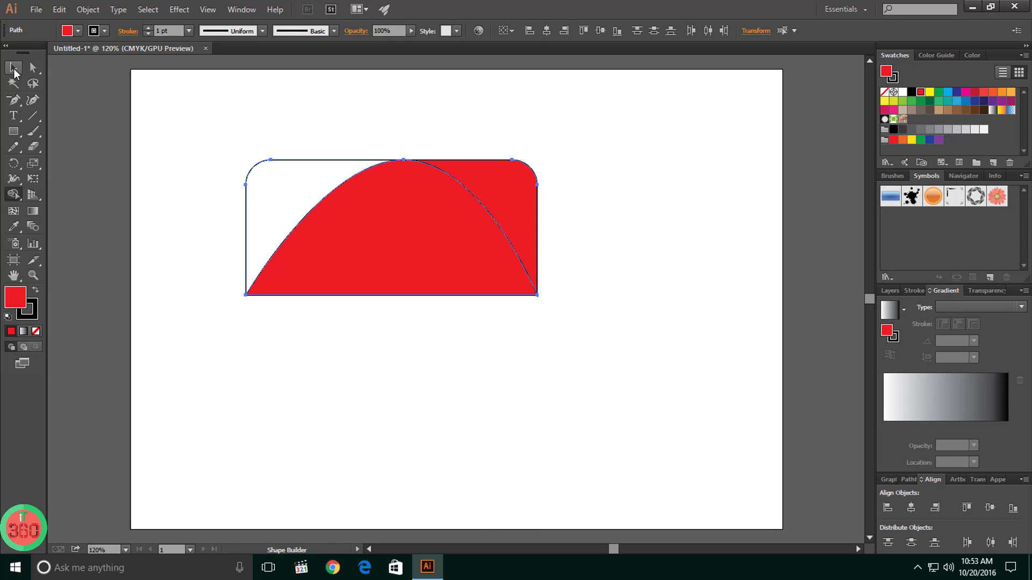
Delete the separated piece to the right of the red curve
key("v")
left_click(349, 334)
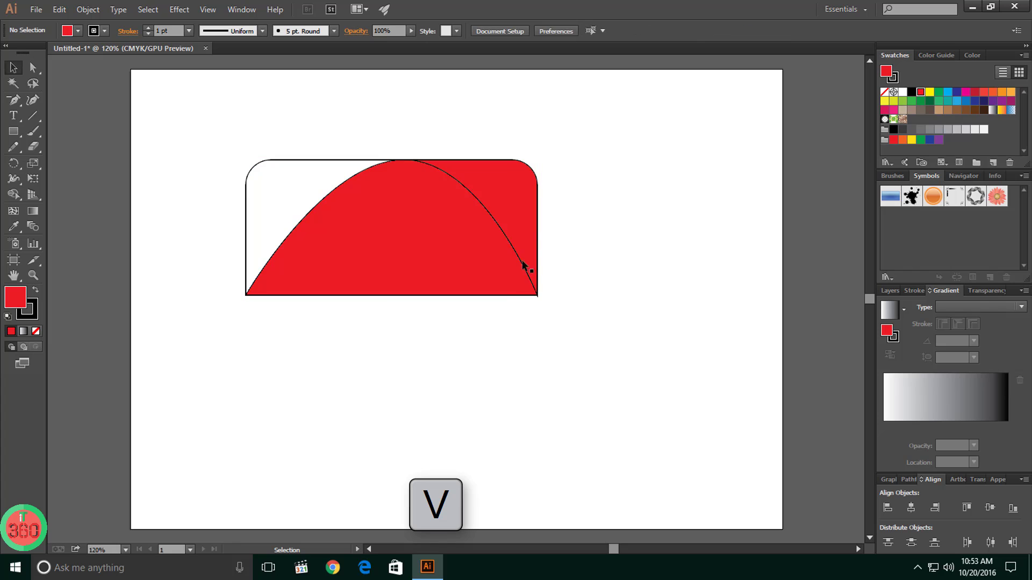
left_click(530, 210)
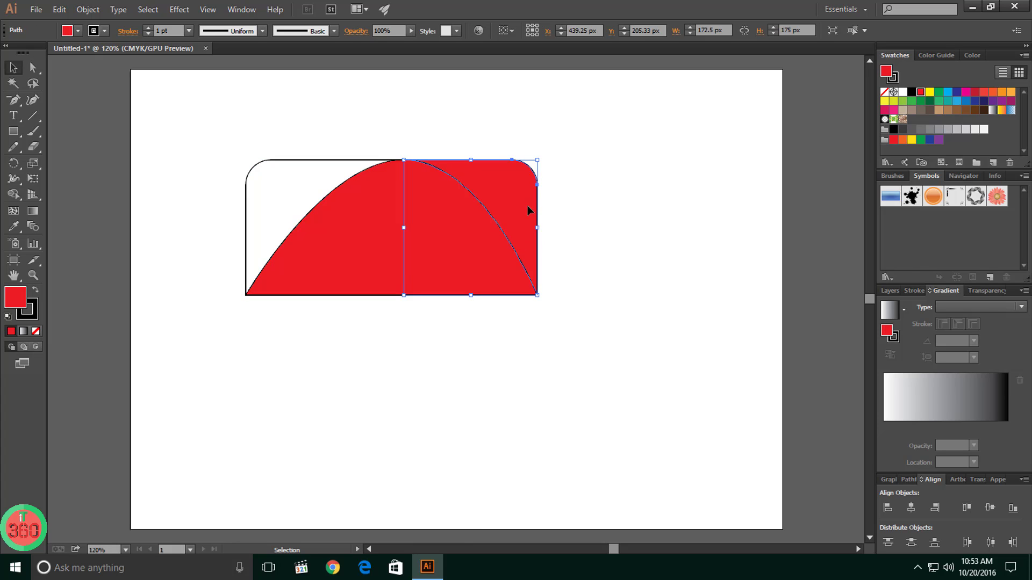
key("Delete")
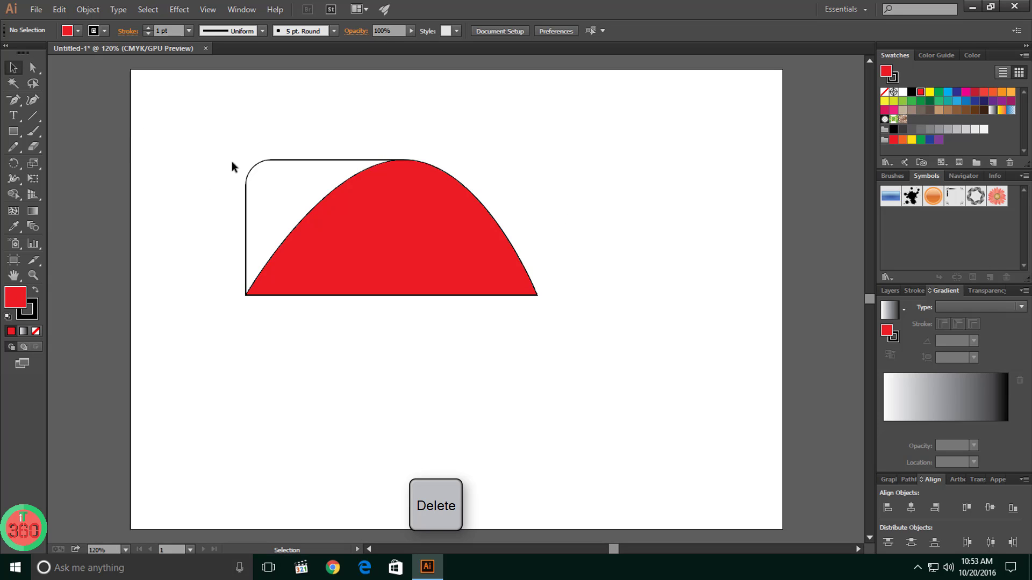
Fill the white shape behind the red curve with red
left_click(247, 166)
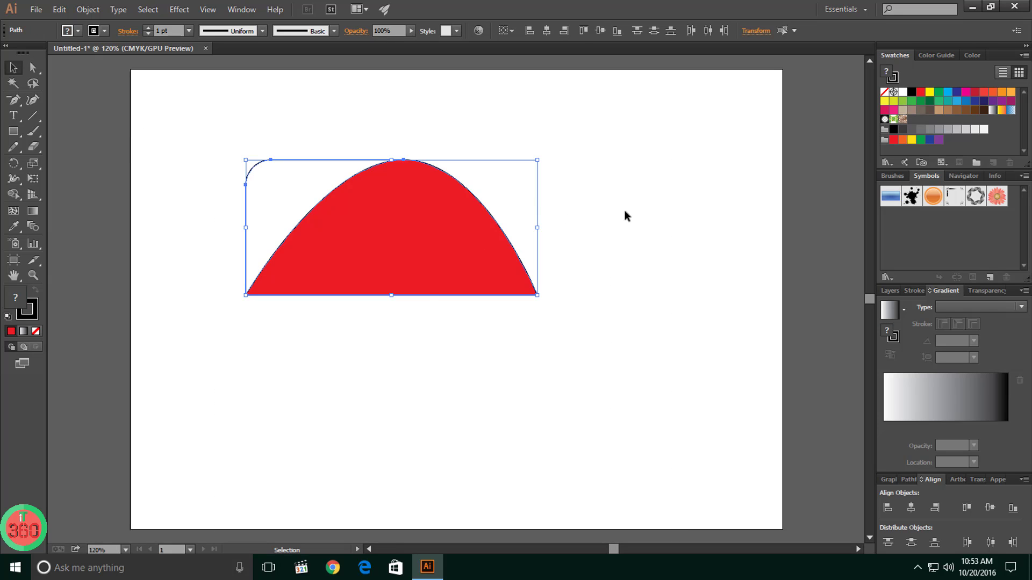
left_click(329, 211)
left_click(301, 180)
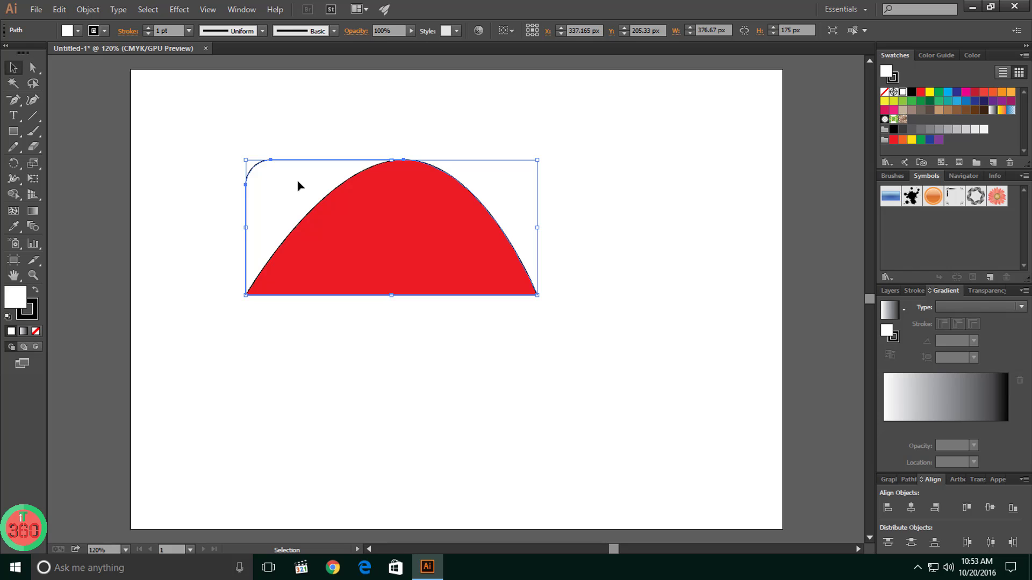
left_click(753, 176)
left_click(290, 182)
left_click(920, 92)
left_click(643, 218)
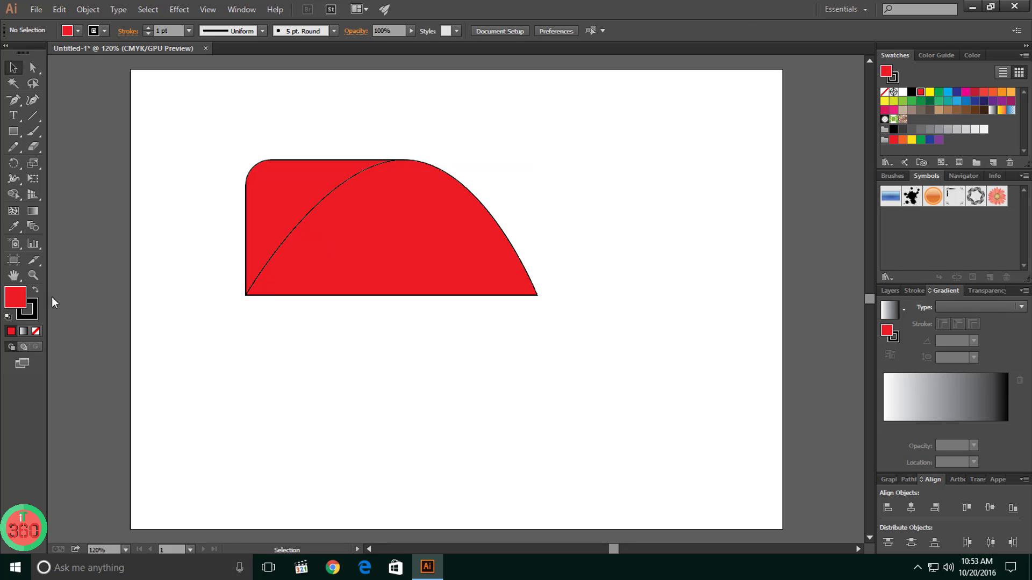
Apply a linear gradient fill to the rounded shape behind the curve and set its starting colour stop to red
left_click(334, 258)
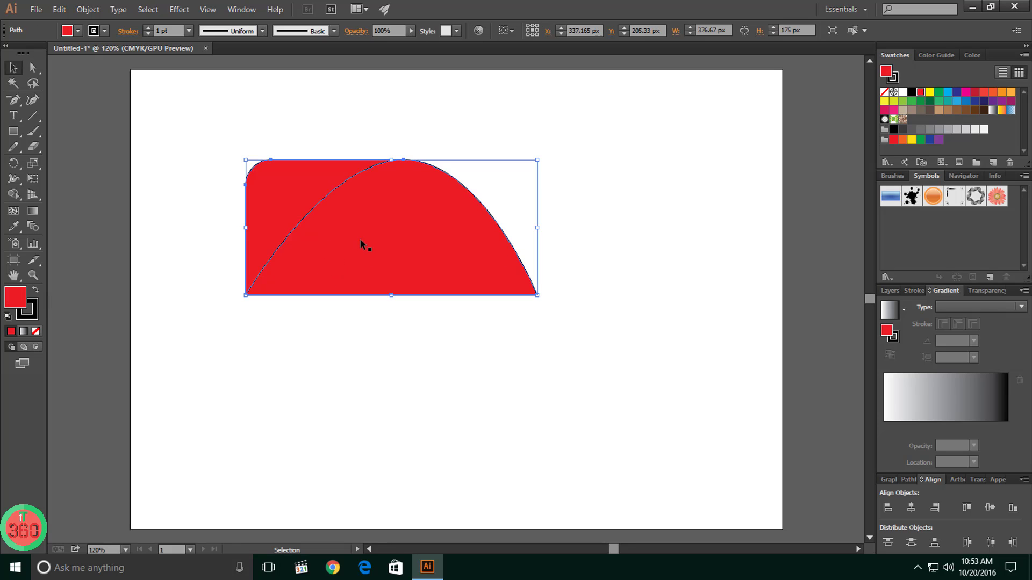
left_click(336, 314)
left_click(289, 196)
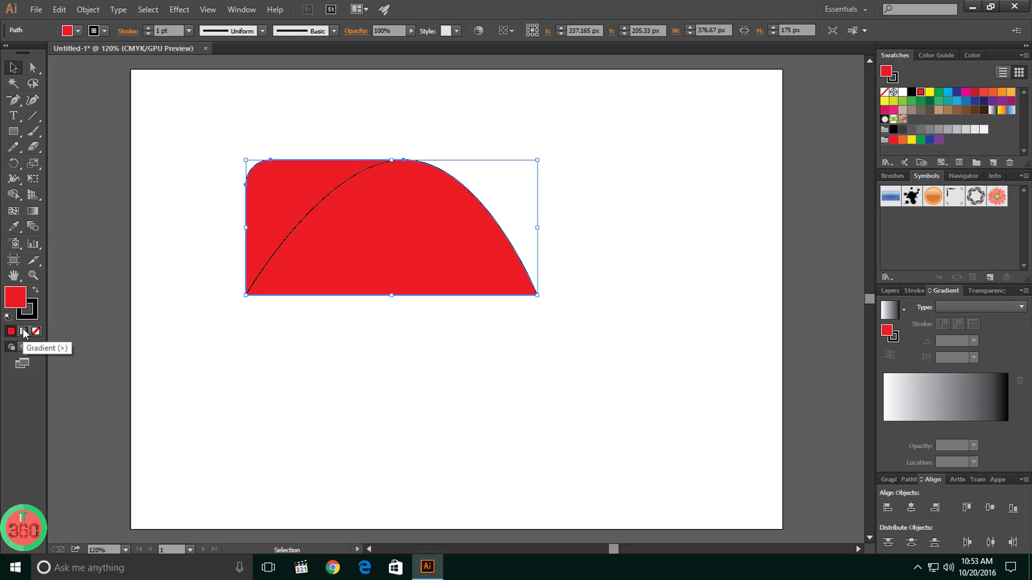
left_click(24, 332)
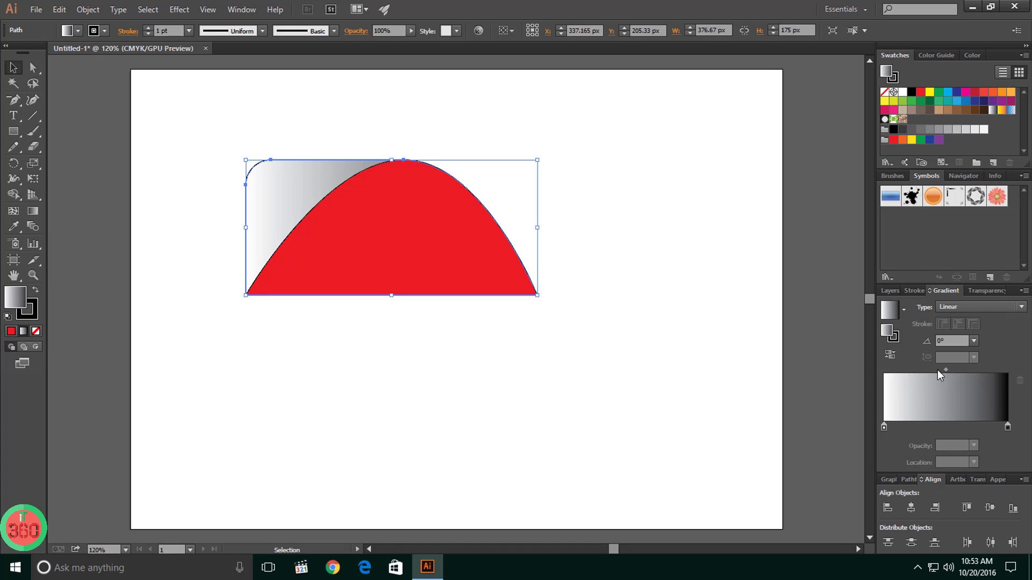
left_click(883, 427)
double_click(883, 427)
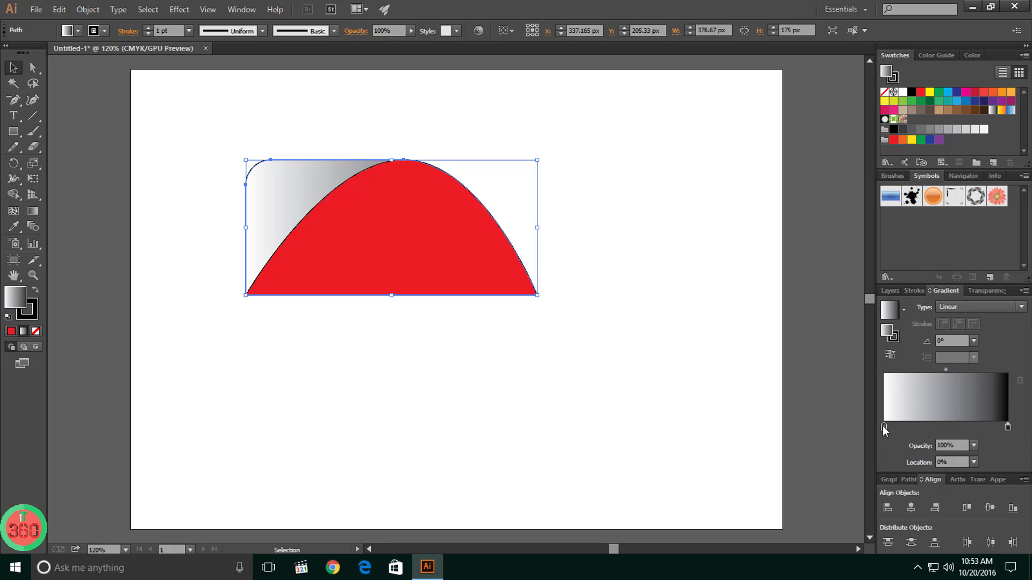
left_click(876, 260)
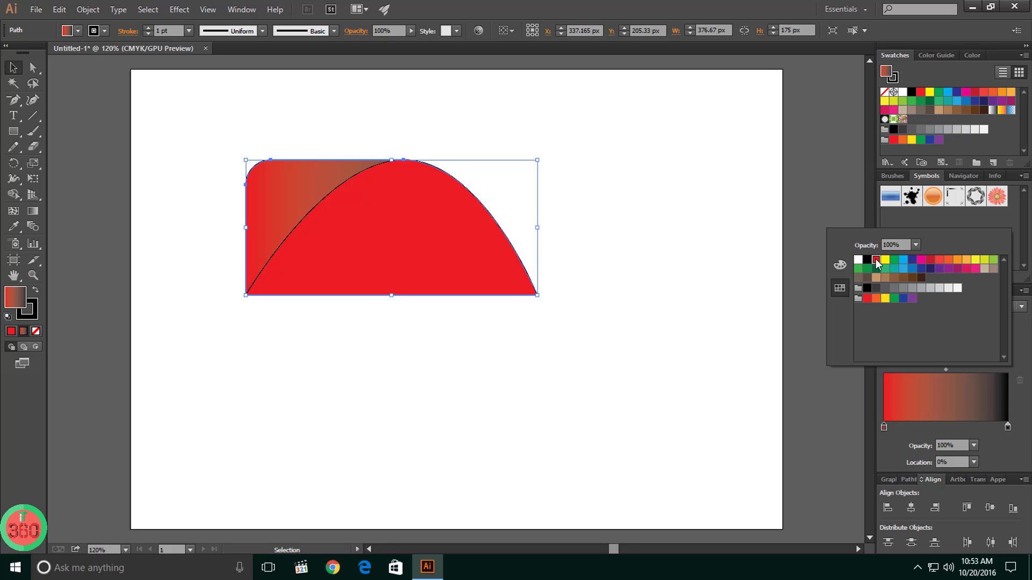
Set the ending colour stop of the rounded back shape's linear gradient to white
left_click(1016, 445)
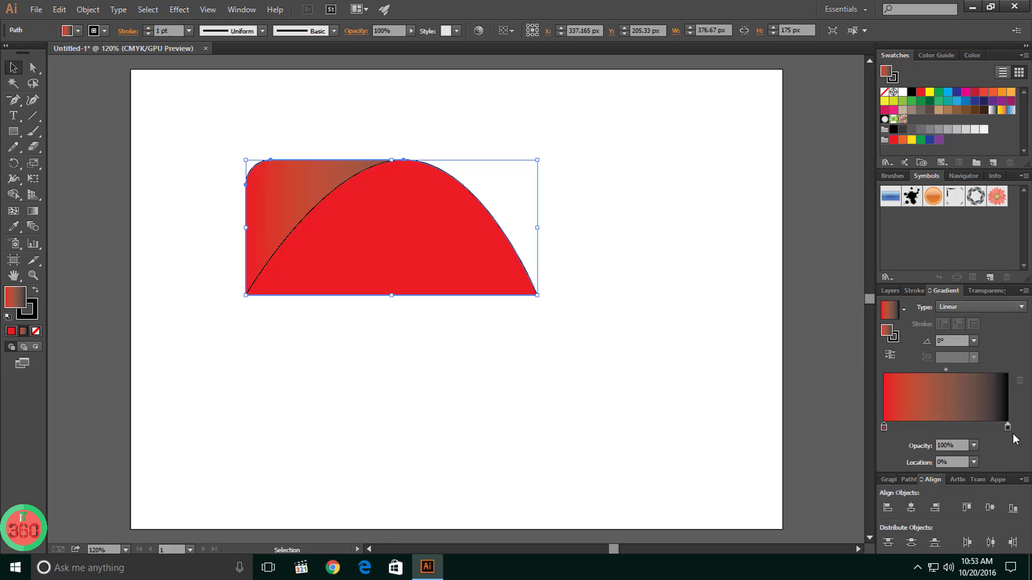
double_click(1008, 428)
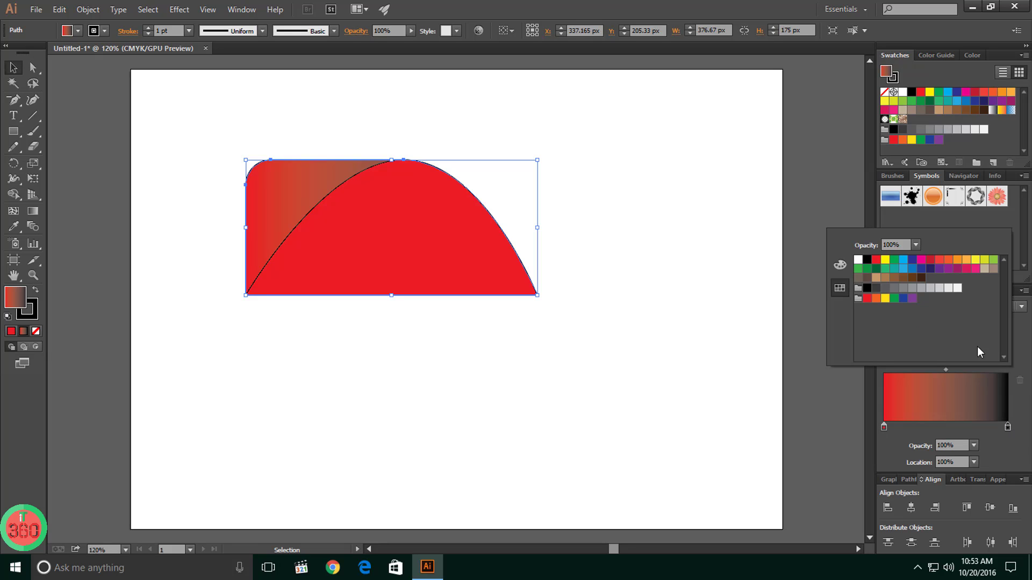
left_click(858, 260)
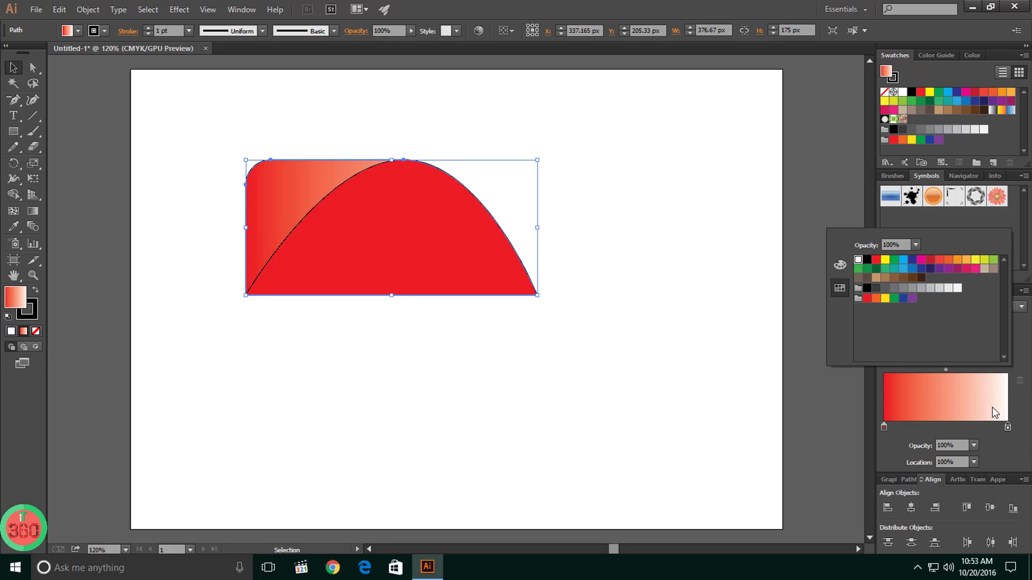
left_click(1029, 421)
Redirect the back shape's gradient vertically at 90° with the Gradient tool, from red near its base to white above its upper edge
left_click(379, 218)
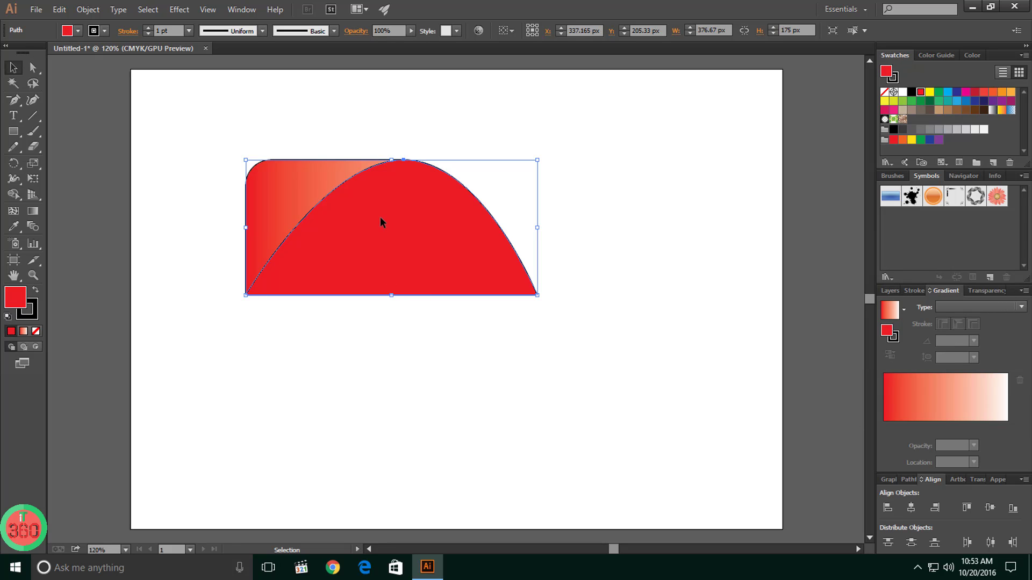
left_click(282, 190)
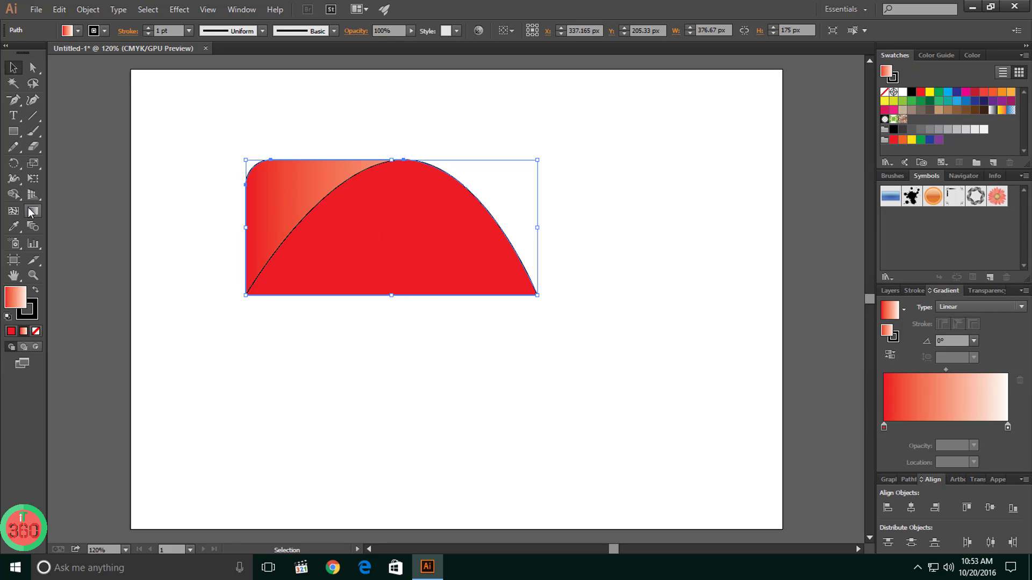
key("g")
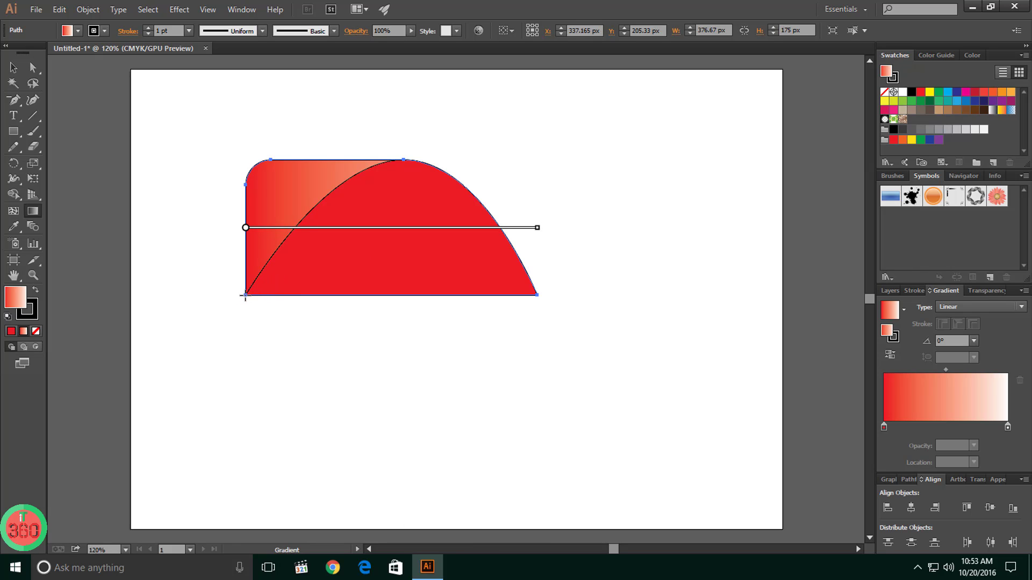
left_click_drag(246, 296, 250, 159)
left_click_drag(245, 289, 250, 174)
left_click_drag(291, 285, 293, 164)
left_click_drag(306, 300, 304, 161)
left_click_drag(311, 250, 311, 127)
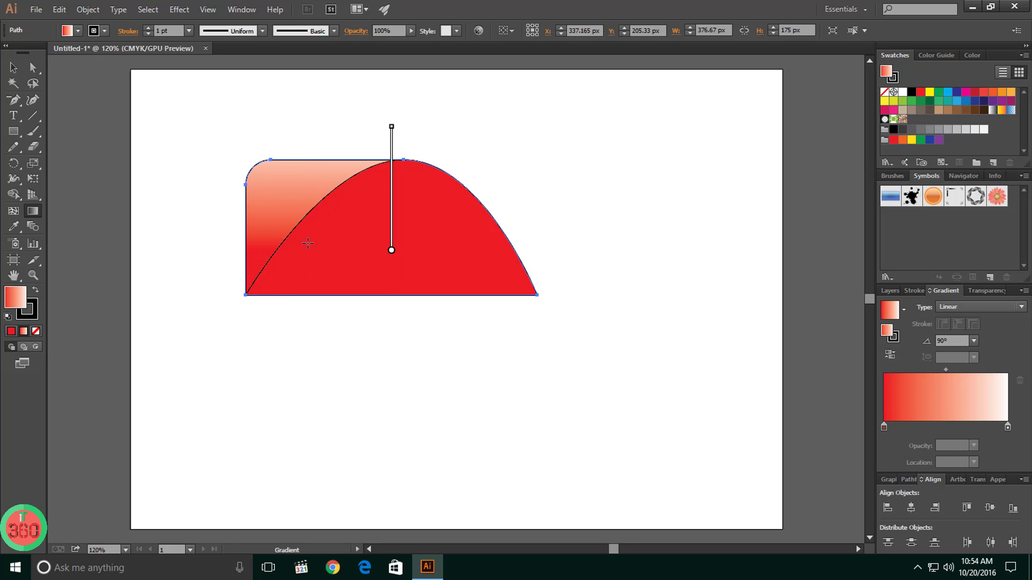
left_click_drag(306, 258, 307, 162)
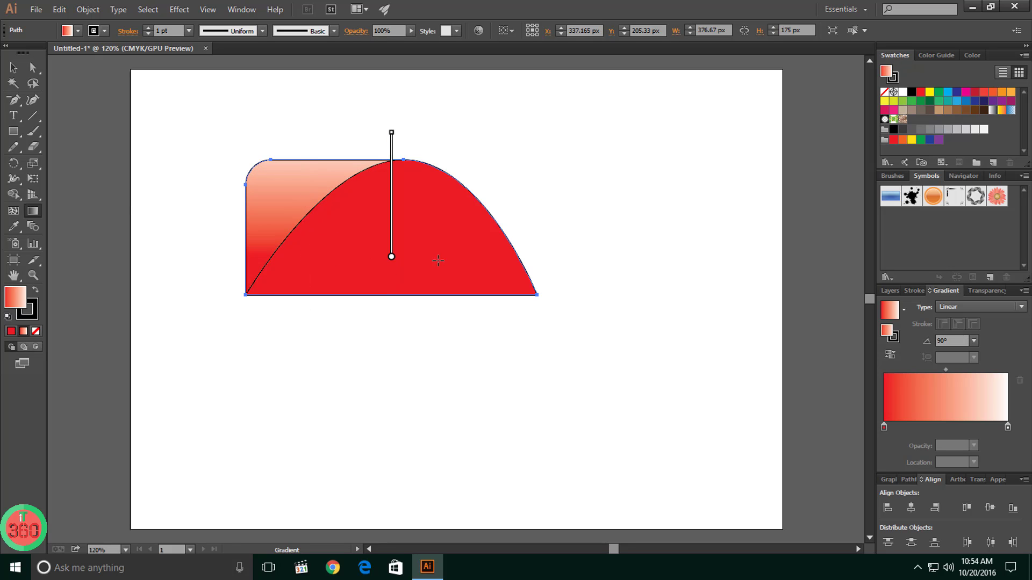
key("v")
left_click(183, 261)
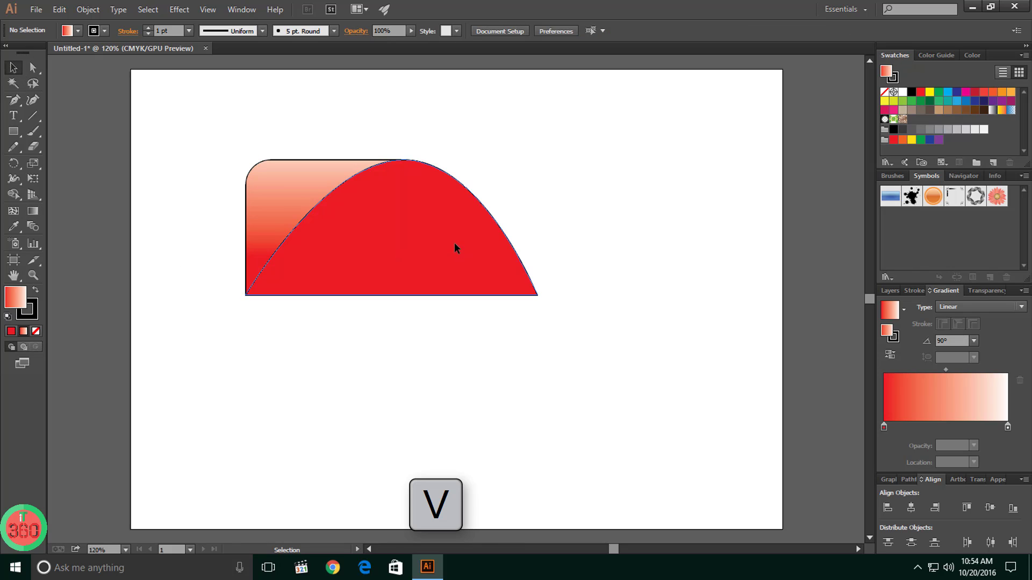
Apply the red-to-white linear gradient fill to the front curved shape
left_click(454, 247)
left_click(23, 331)
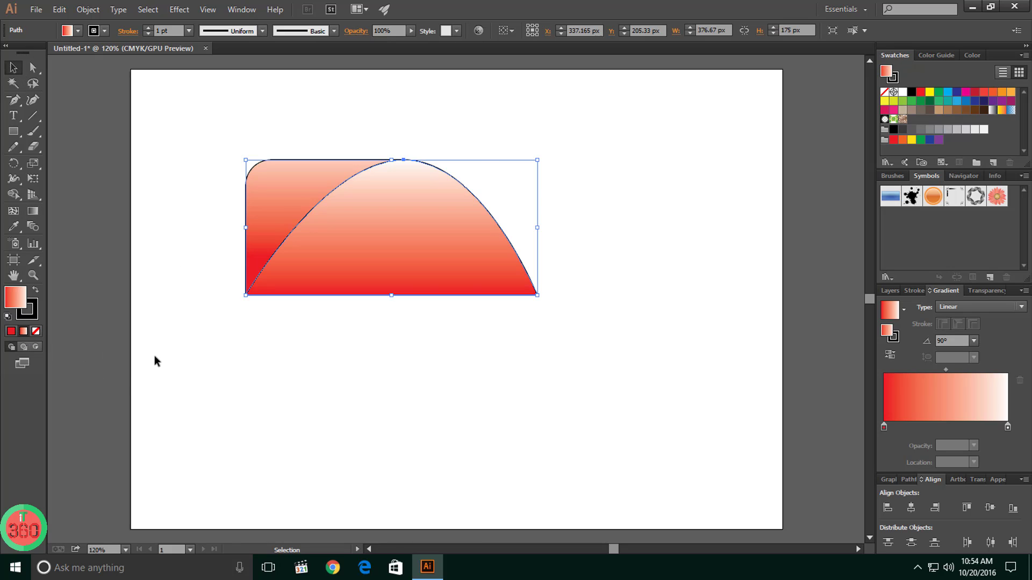
left_click(635, 278)
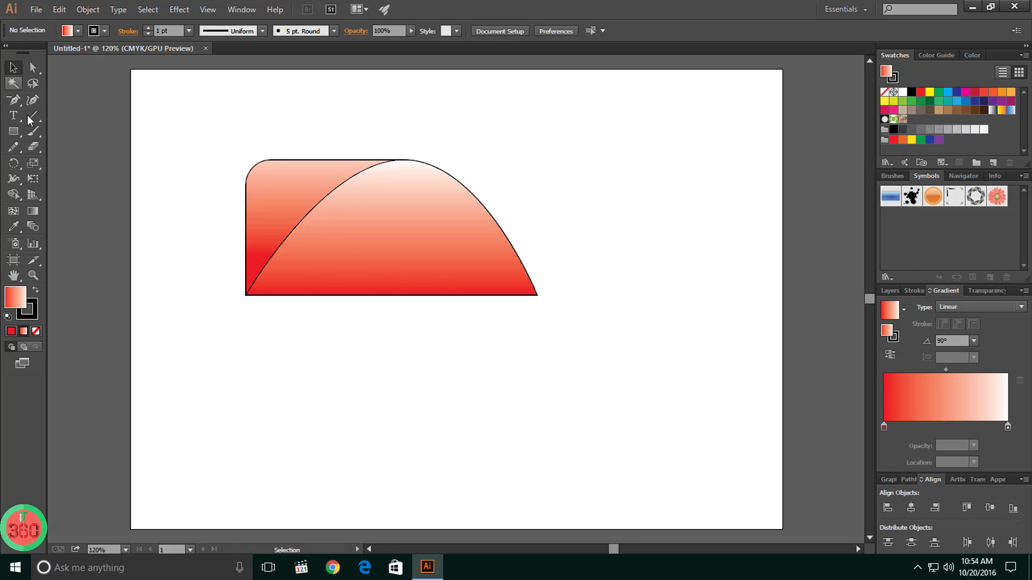
Redirect the front curved shape's gradient diagonally at about -20° with the Gradient tool, from red near its left edge to white beyond its lower-right corner
key("g")
left_click(314, 249)
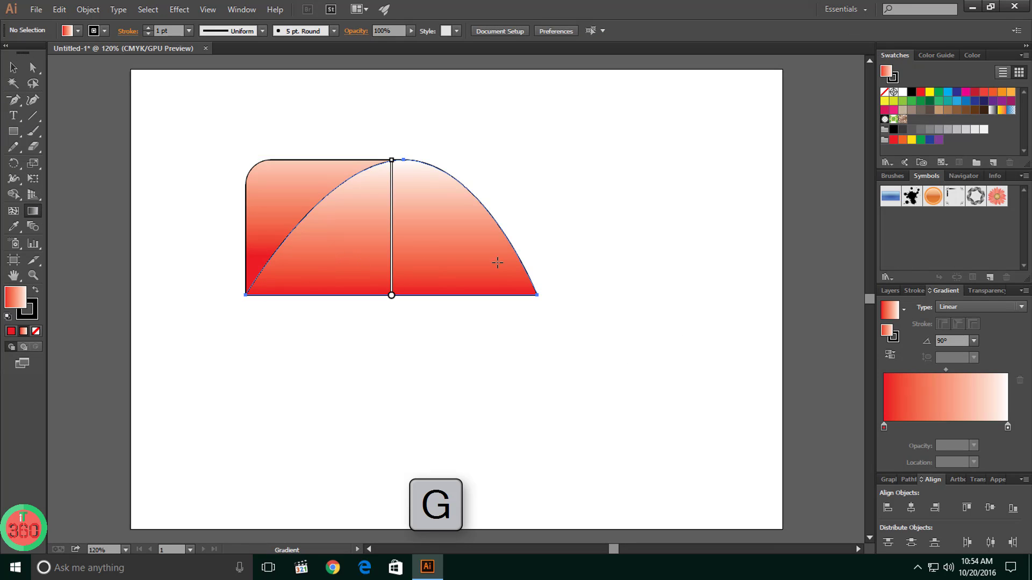
left_click_drag(356, 239, 503, 233)
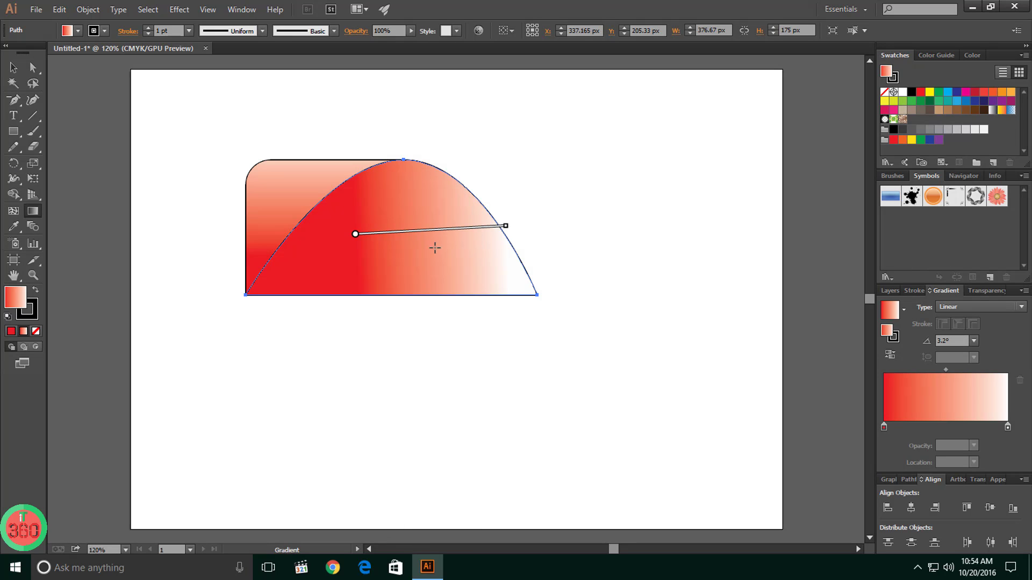
left_click_drag(354, 232, 468, 246)
left_click_drag(355, 253, 526, 280)
left_click_drag(460, 278, 583, 311)
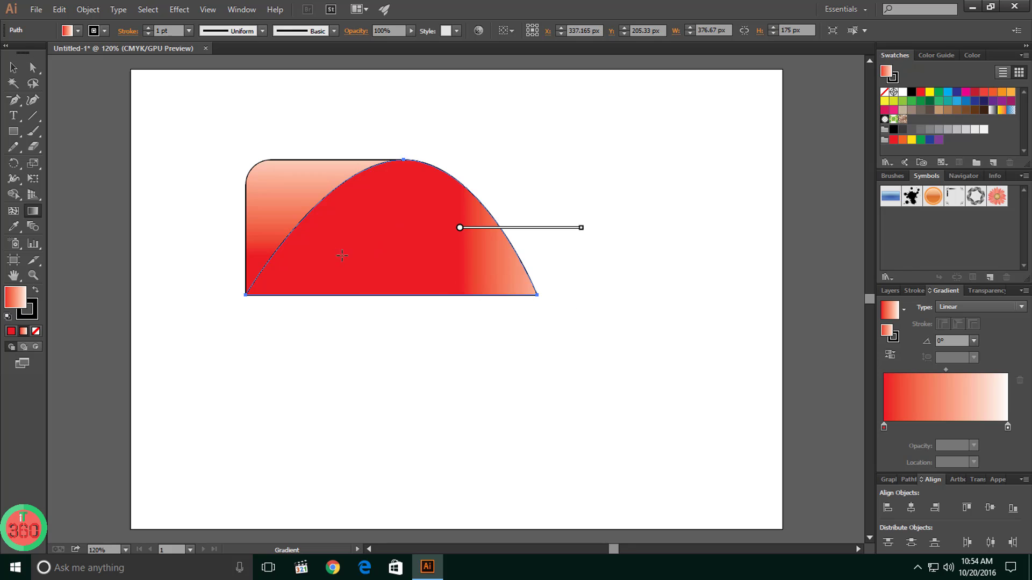
left_click_drag(334, 252, 661, 314)
left_click_drag(301, 269, 612, 296)
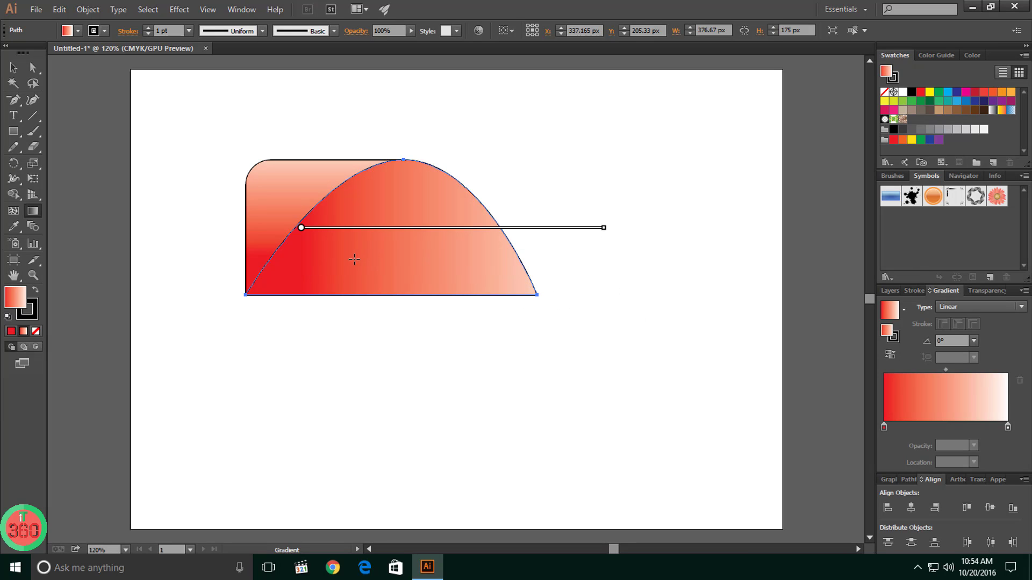
left_click_drag(350, 233, 561, 310)
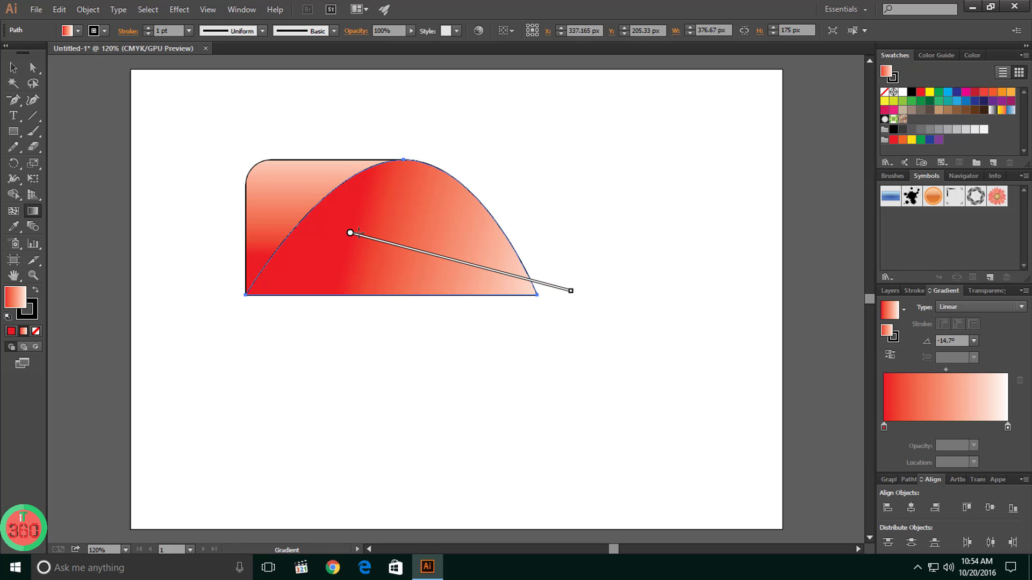
left_click(564, 228)
left_click_drag(339, 230, 564, 313)
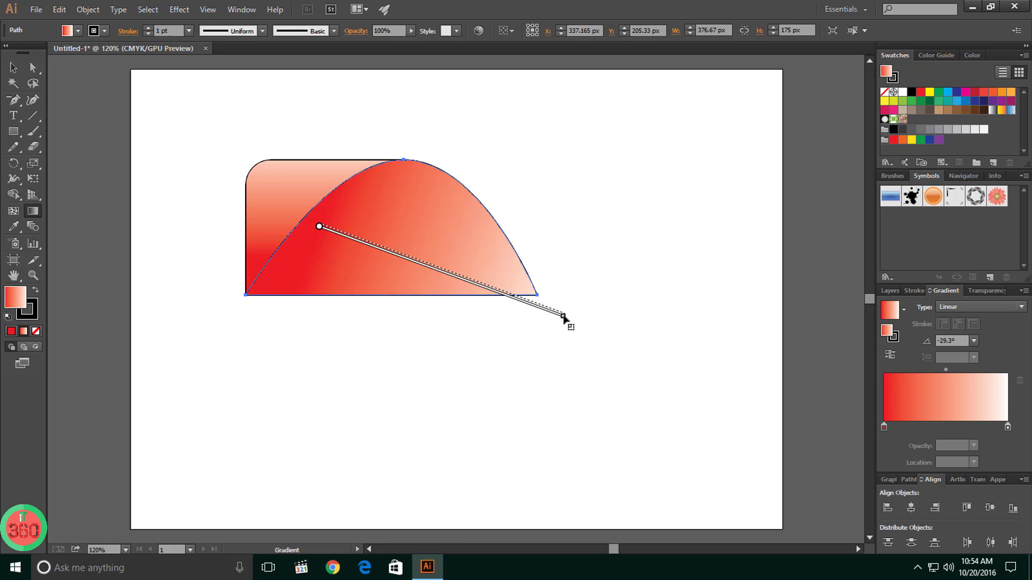
key("v")
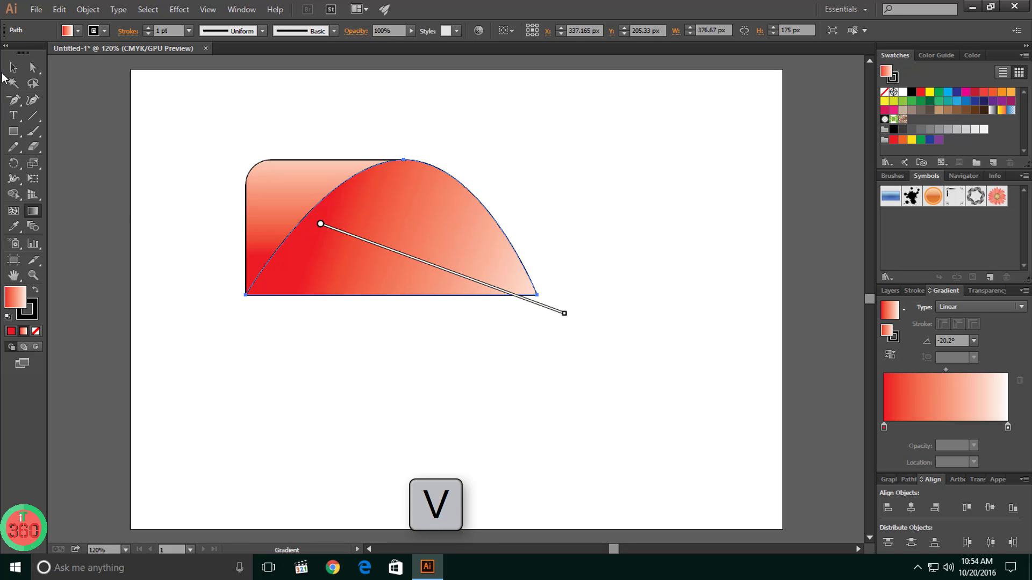
left_click(336, 340)
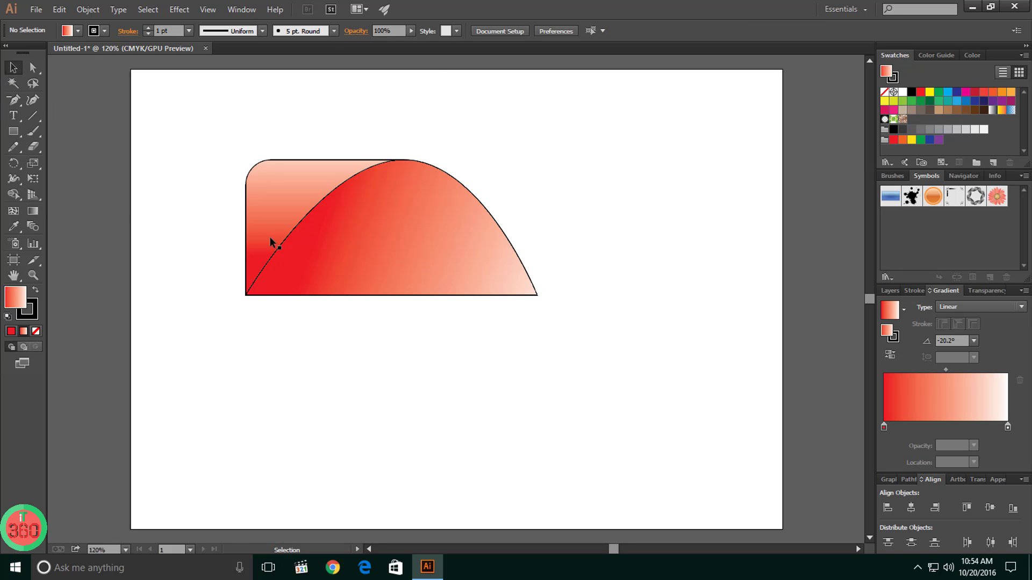
Move both gradient shapes right toward the middle of the artboard and remove their black stroke
left_click_drag(184, 142, 358, 295)
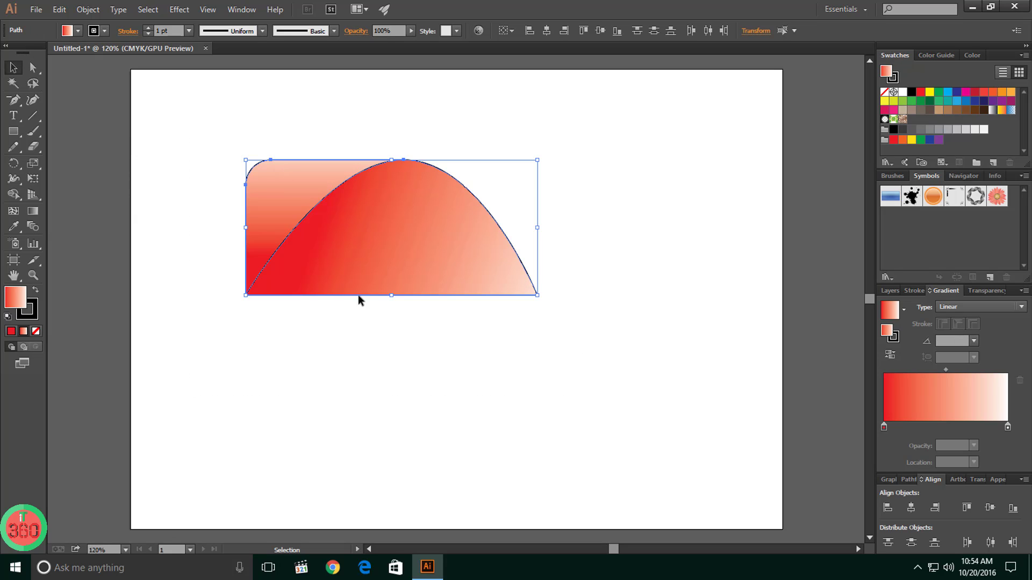
left_click_drag(341, 242, 435, 246)
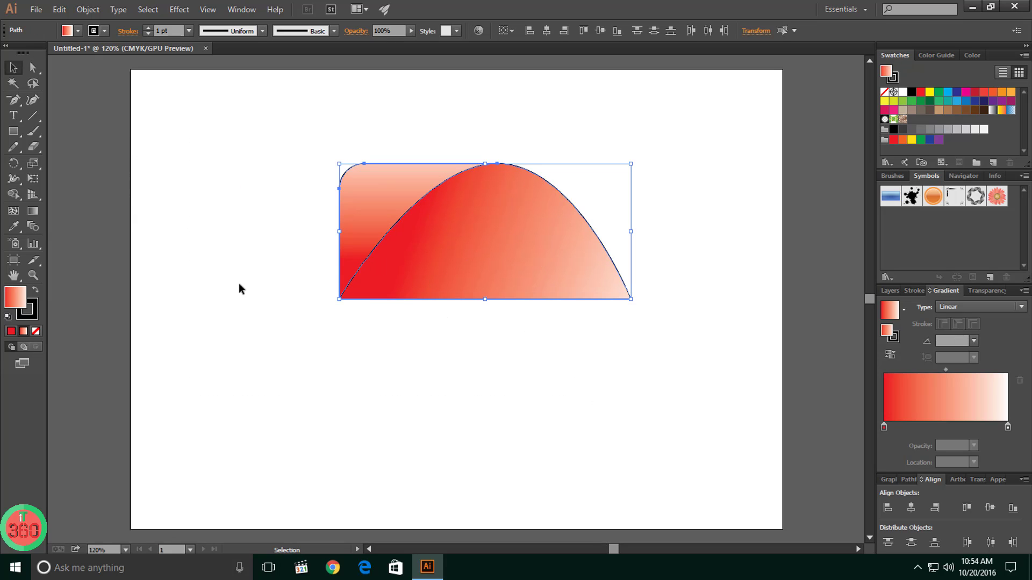
left_click(35, 312)
left_click(35, 332)
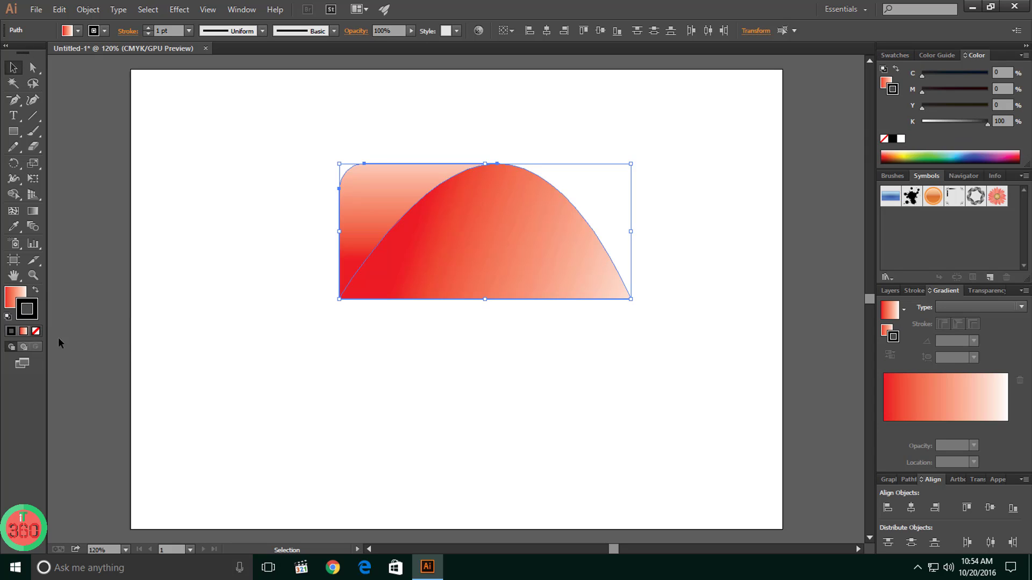
left_click(377, 368)
Group the two gradient shapes into one blade
left_click_drag(274, 146, 367, 182)
right_click(532, 240)
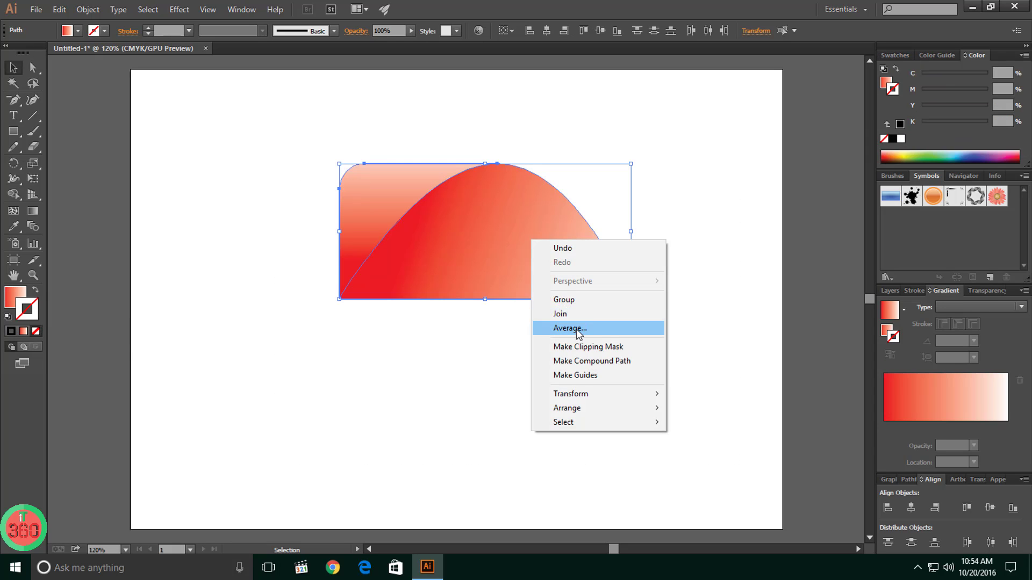
left_click(564, 299)
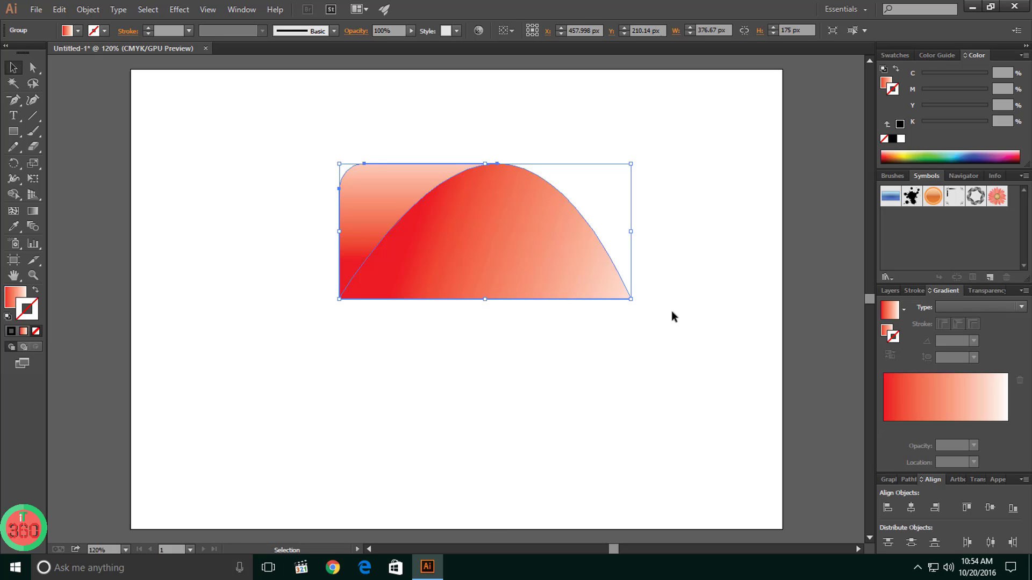
Scale the blade group down proportionally to about 250 × 116 px and move it right on the artboard
left_click_drag(630, 298, 556, 254)
left_click_drag(461, 230, 553, 265)
left_click(563, 312)
left_click(517, 241)
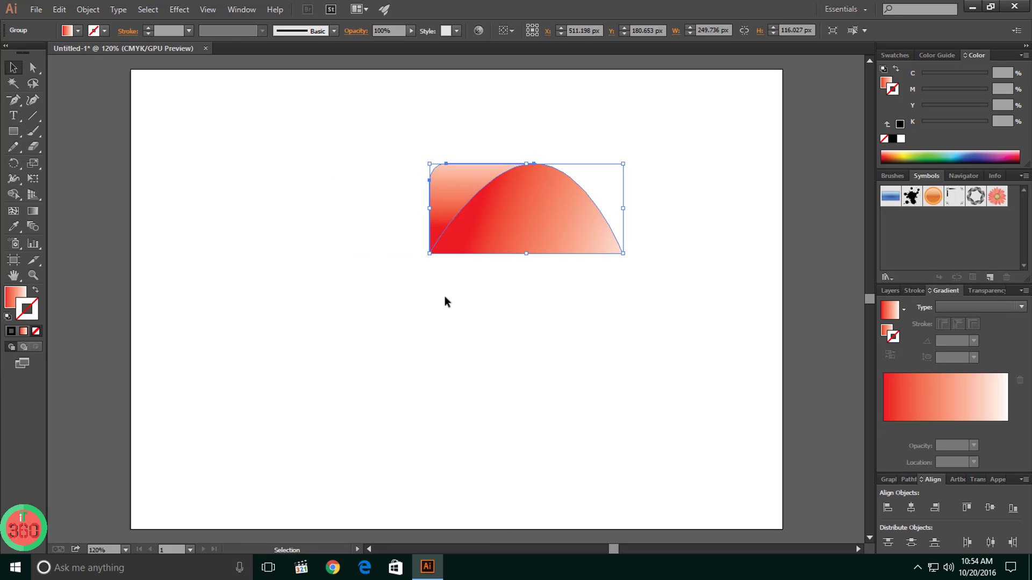
left_click(443, 298)
Create a copy of the blade rotated 90° counterclockwise around its lower-left corner with the Rotate tool
left_click(476, 167)
key("r")
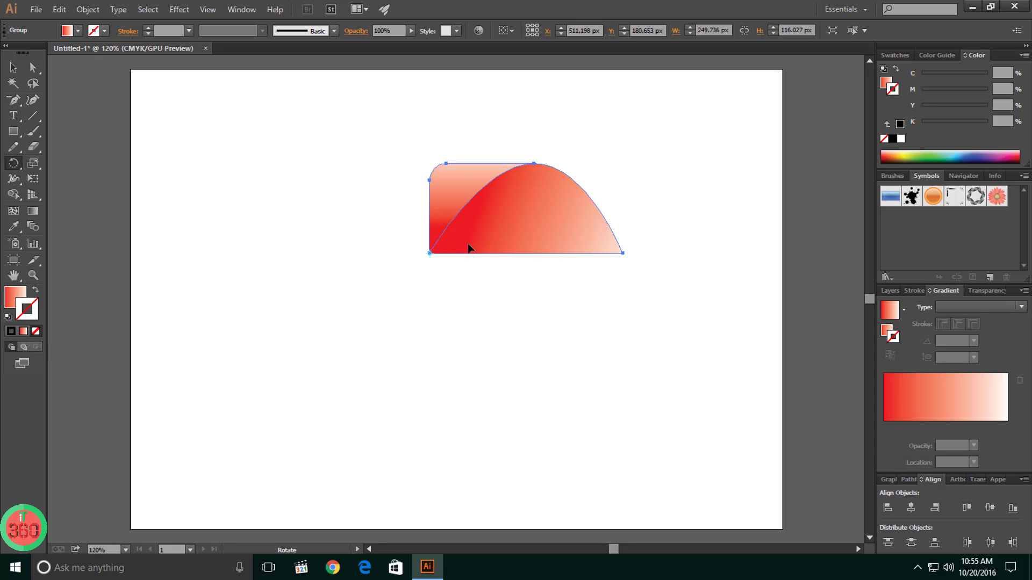
key("alt")
left_click_drag(485, 249, 422, 203)
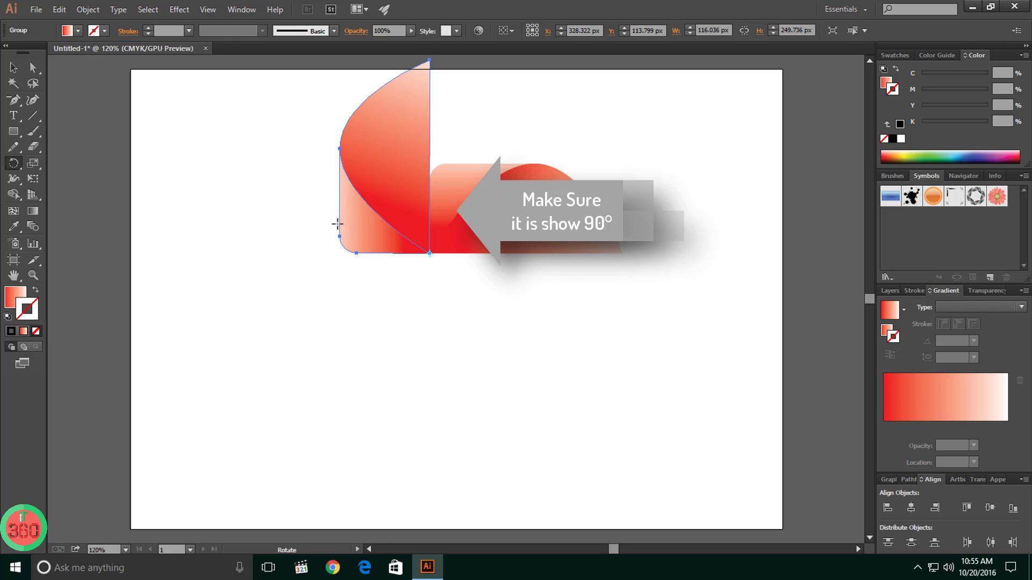
Repeat the rotated copy two more times to complete a four-blade pinwheel, and deselect it
key("ctrl")
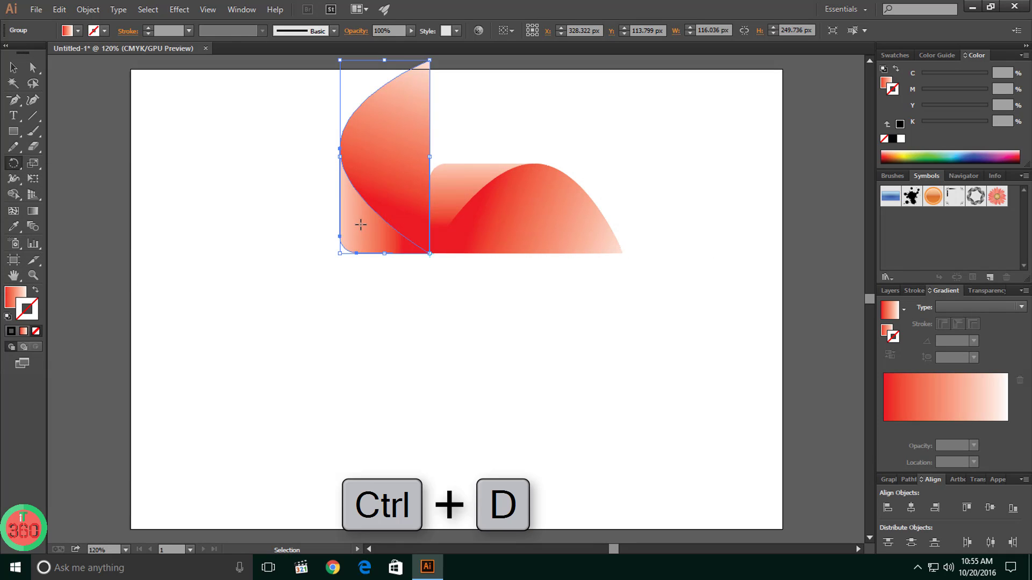
key("ctrl+d")
key("ctrl+d")
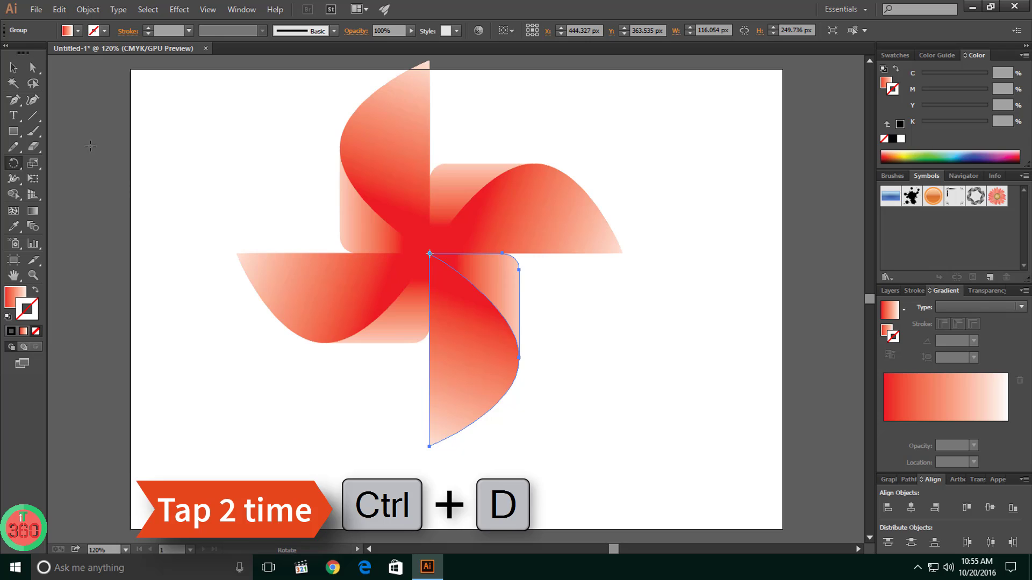
left_click(13, 67)
left_click(230, 146)
Select all four blades and scale the pinwheel down proportionally to roughly half its size
scroll(648, 379, "up", 4)
scroll(648, 380, "down", 1)
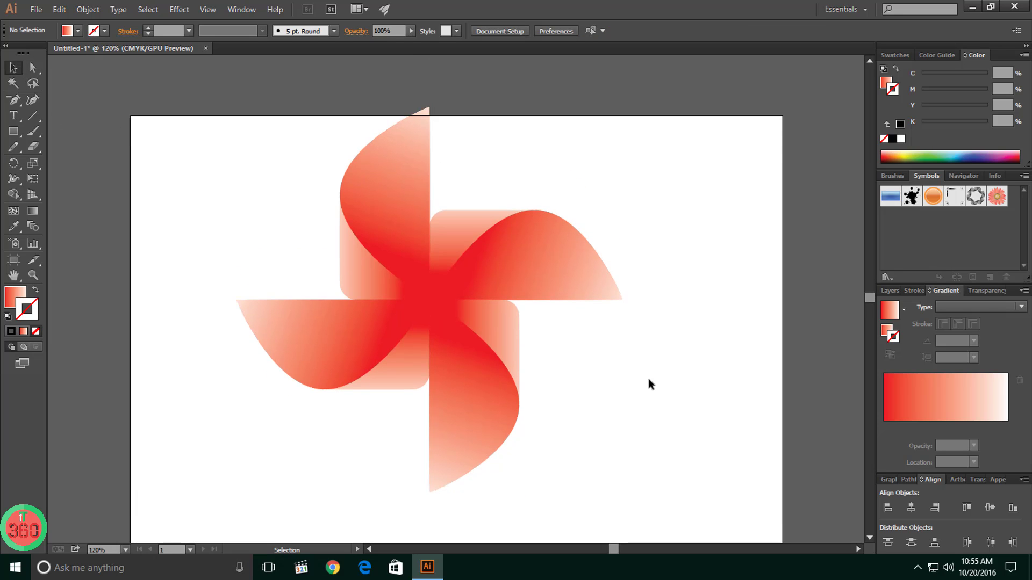
scroll(648, 379, "up", 2)
scroll(648, 384, "down", 1)
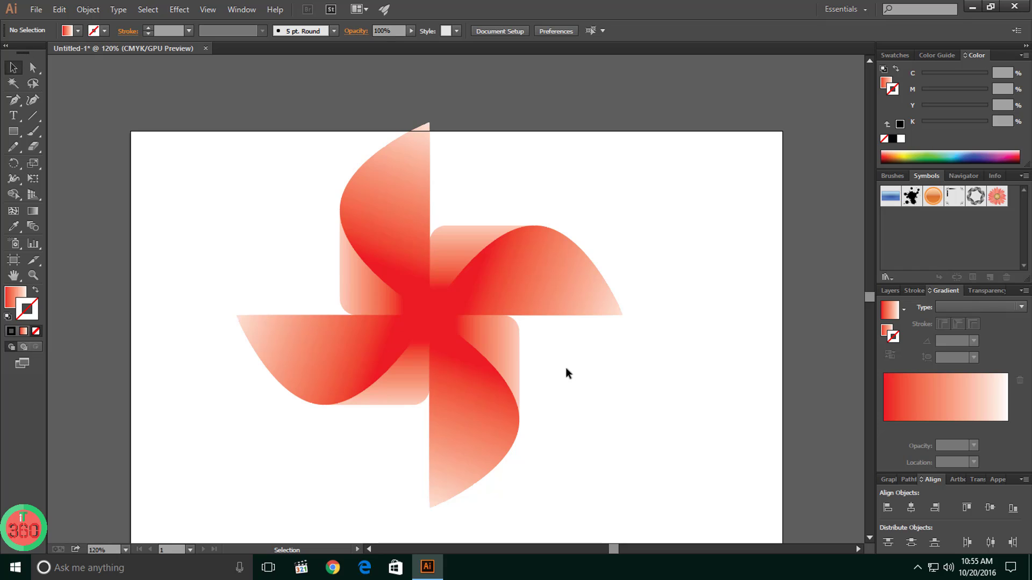
left_click_drag(239, 168, 639, 493)
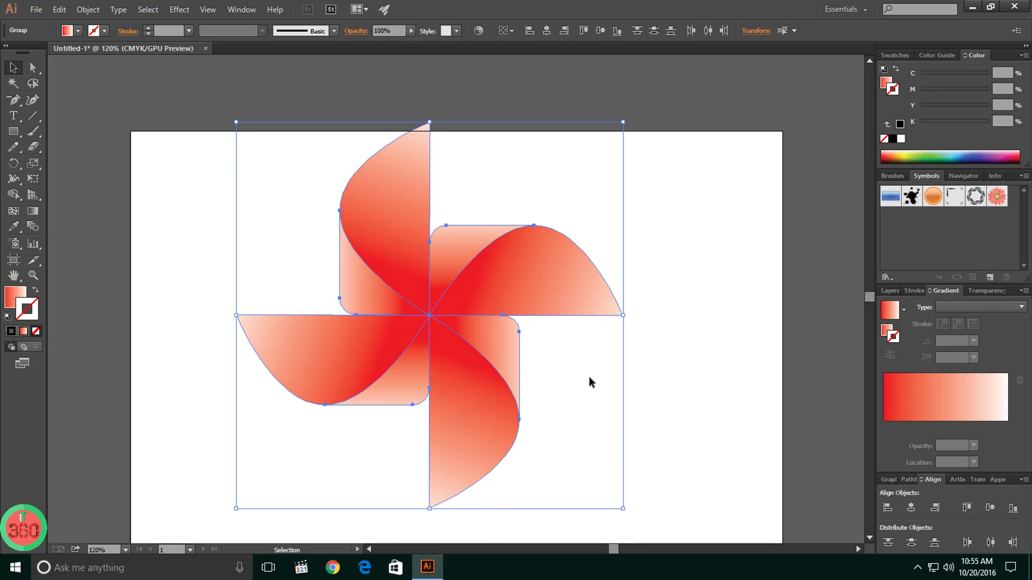
key("shift")
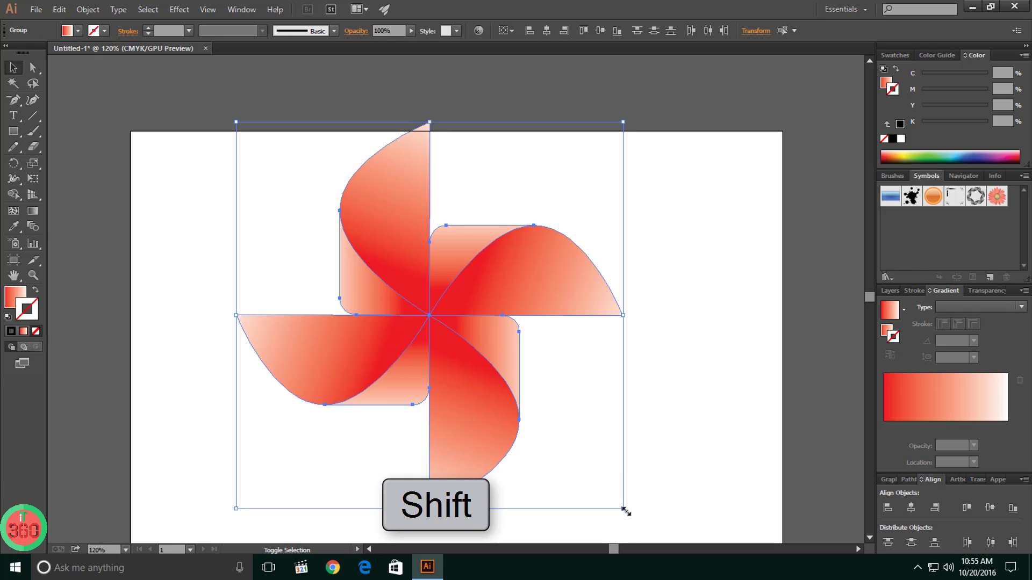
left_click_drag(625, 509, 483, 329)
left_click(507, 305)
Move the whole pinwheel to the horizontal middle of the artboard, fully inside its upper edge, and deselect it
left_click(375, 250)
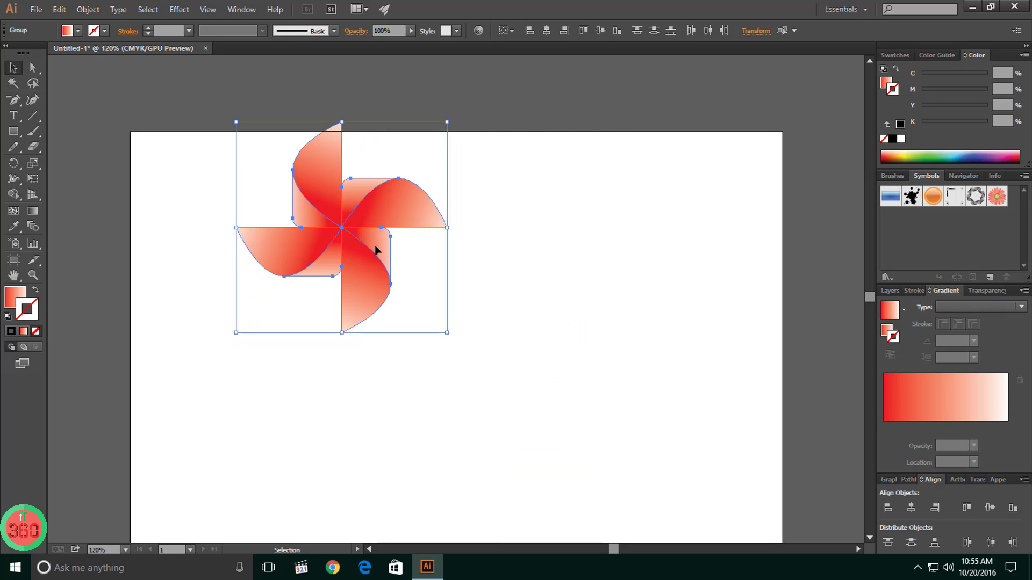
left_click_drag(375, 250, 493, 324)
left_click(643, 392)
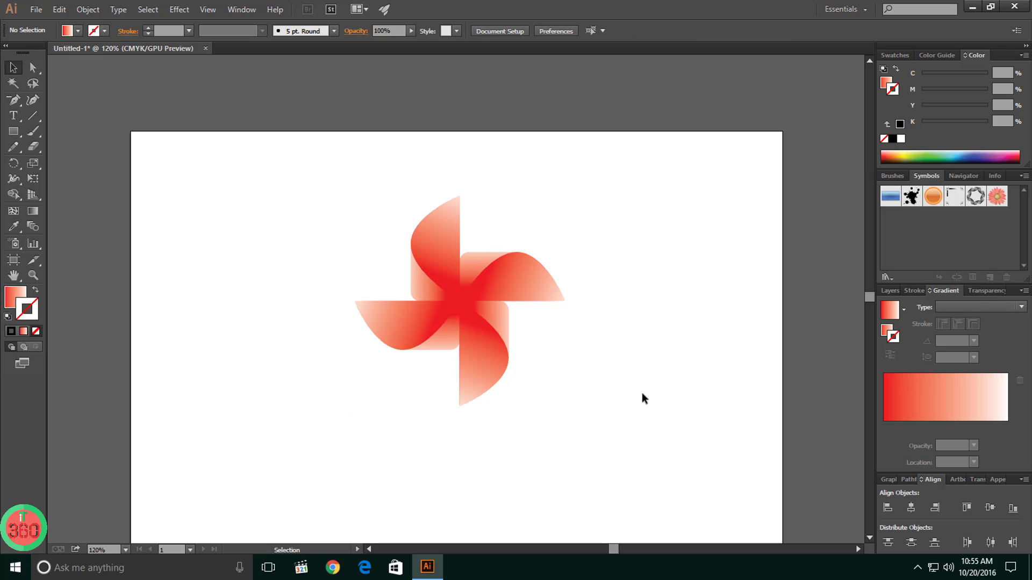
Select all four pinwheel blades, ungroup them into separate shapes, check that individual shapes can be selected, and clear the selection
scroll(585, 450, "up", 2)
scroll(584, 450, "down", 1)
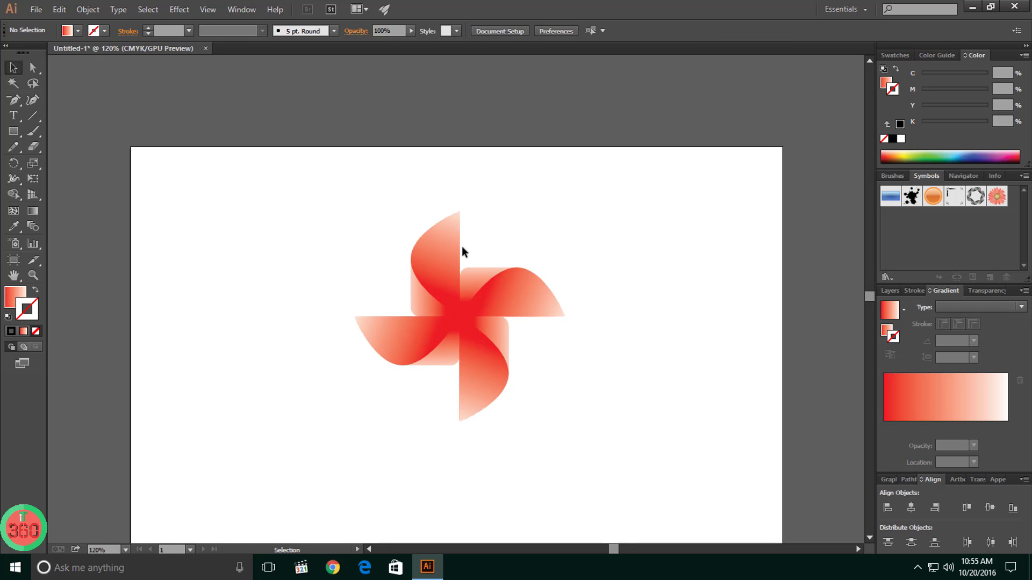
left_click(486, 370)
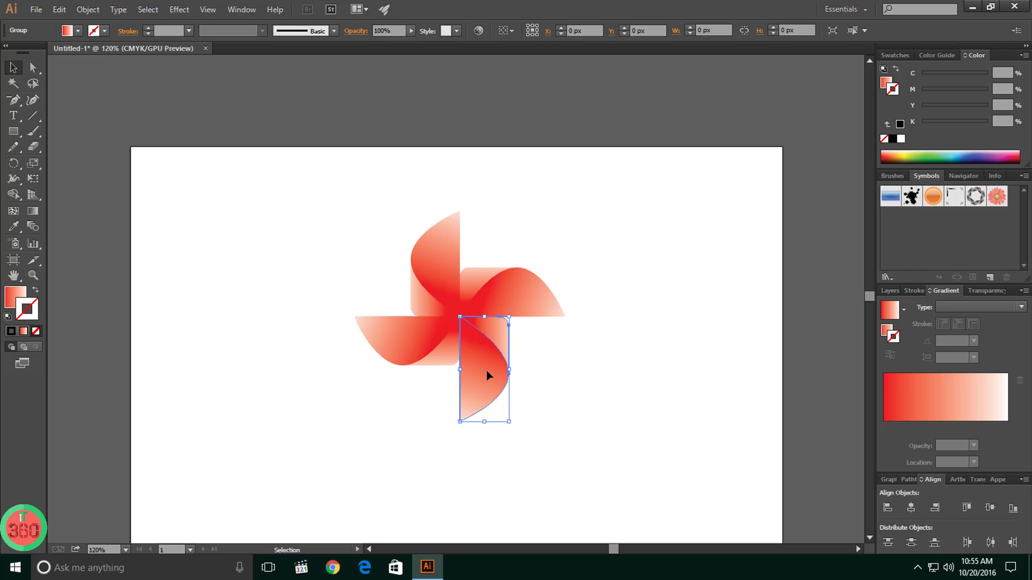
left_click(682, 352)
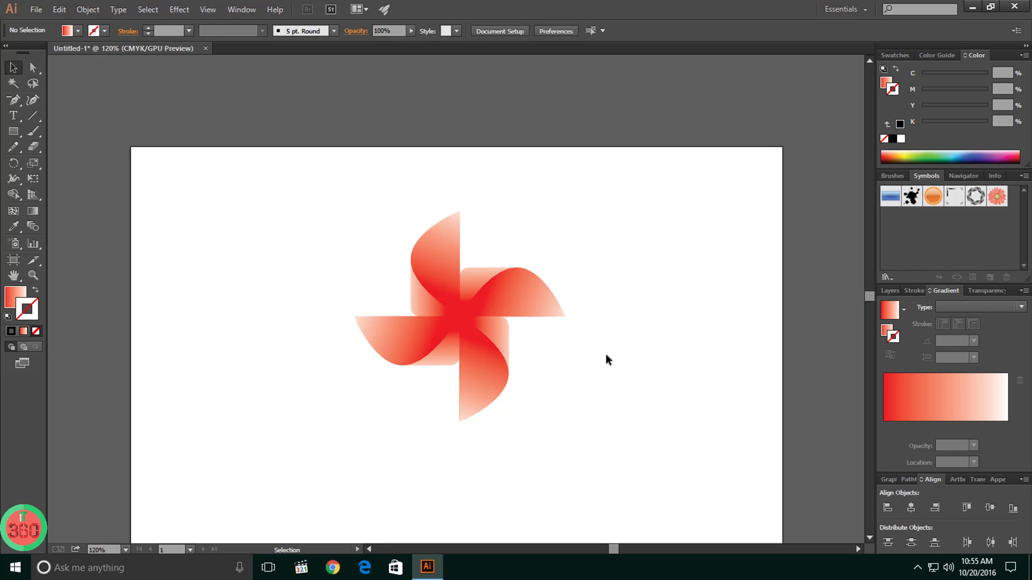
left_click_drag(621, 194, 326, 423)
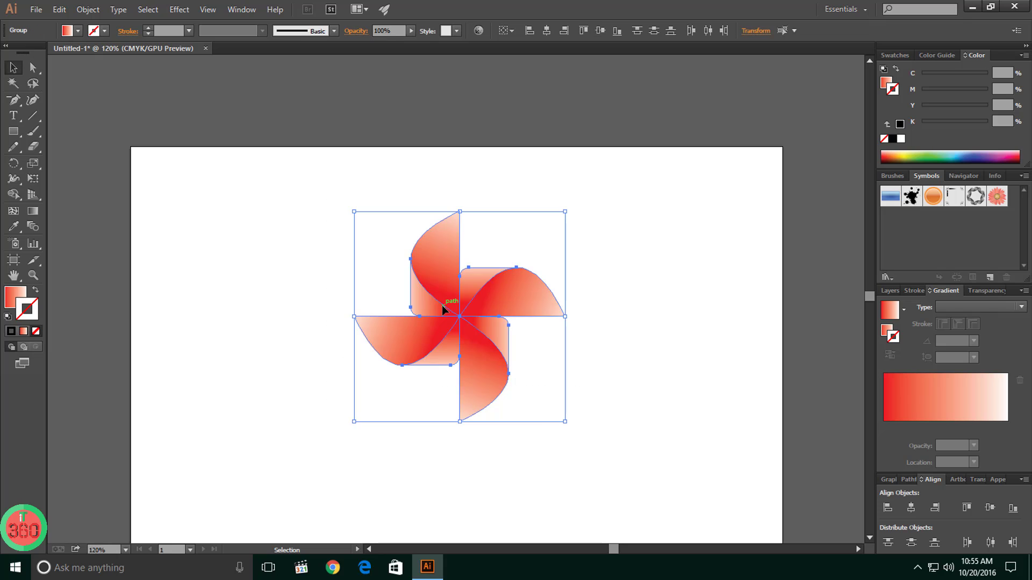
right_click(442, 306)
left_click(457, 381)
left_click(662, 329)
left_click(485, 373)
left_click(502, 290)
left_click(436, 261)
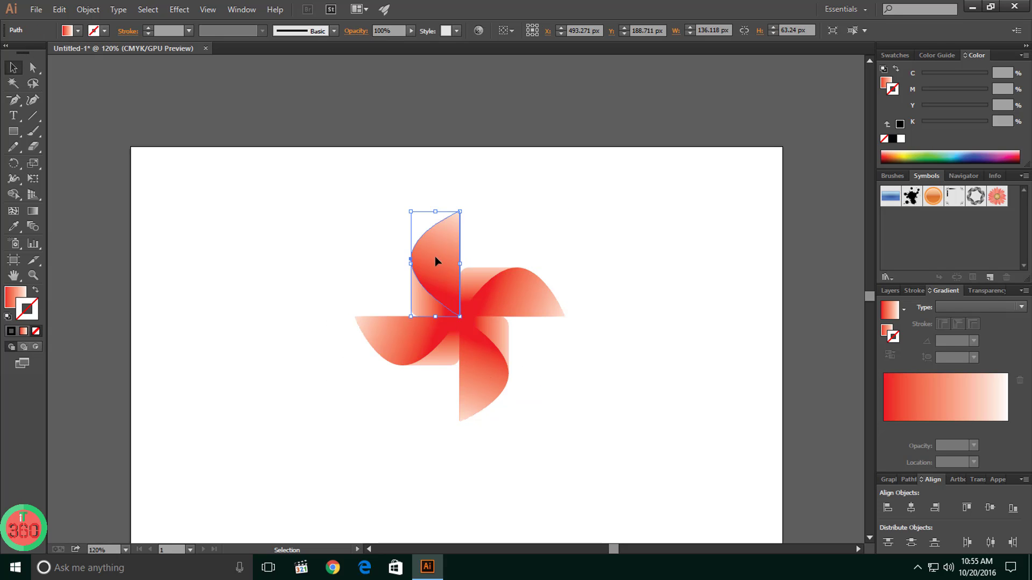
left_click(589, 292)
Change the red gradient stop of the lower blade's front curved shape to the green swatch (C=100 M=0 Y=100 K=0)
left_click(475, 366)
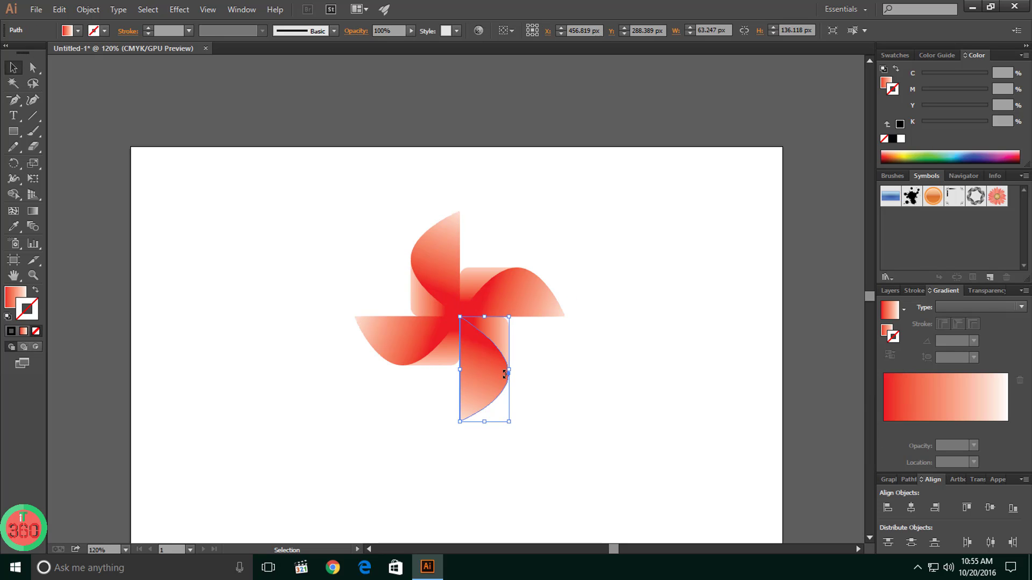
left_click(14, 294)
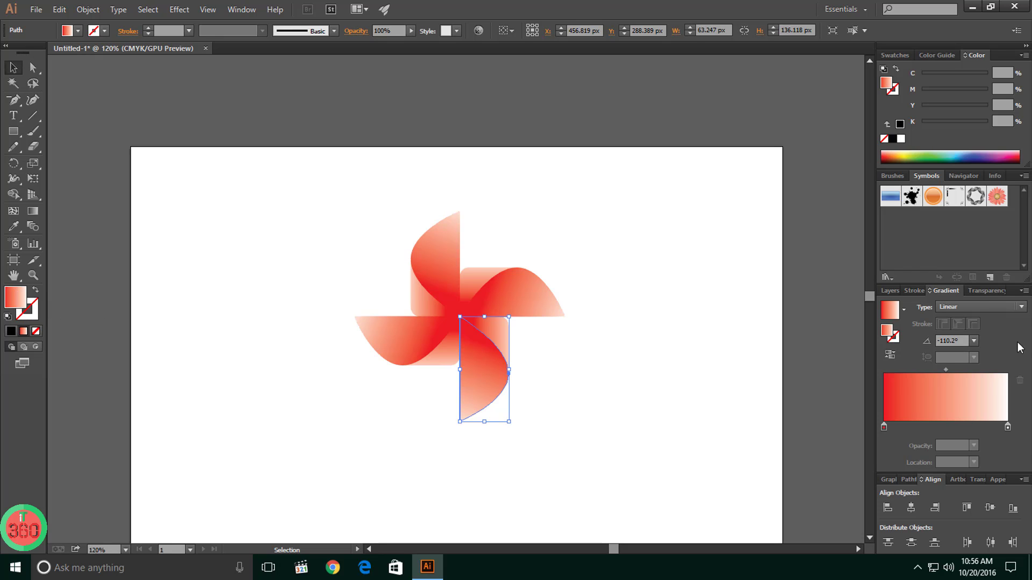
double_click(884, 426)
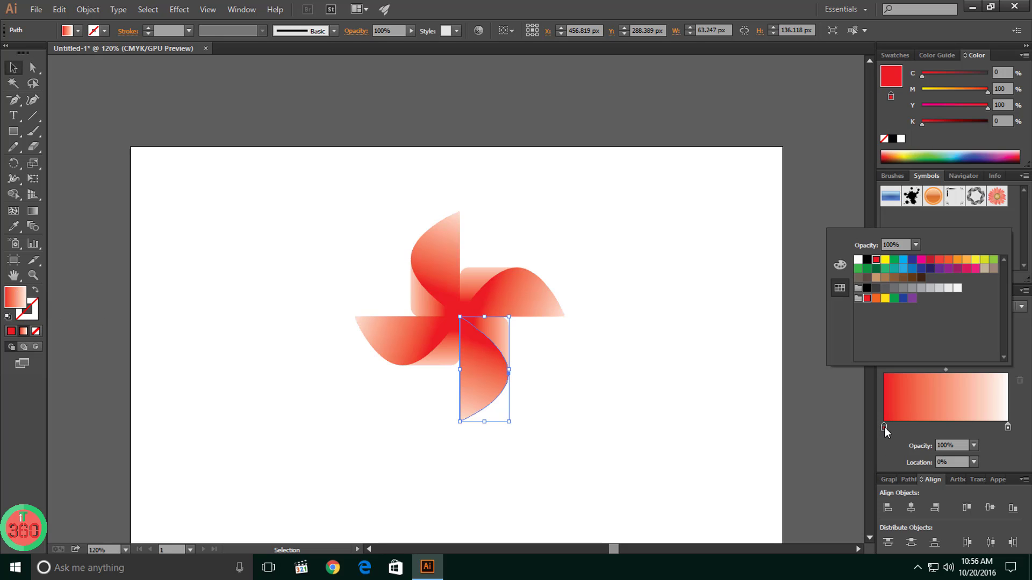
left_click(894, 261)
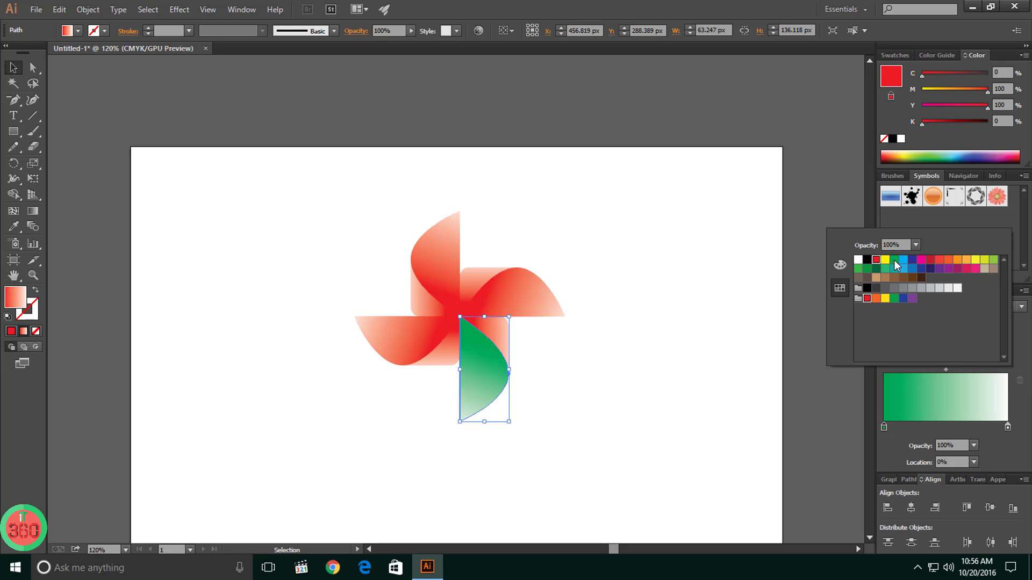
Change the red gradient stop of the lower blade's back shape to the same green, and deselect it
left_click(494, 334)
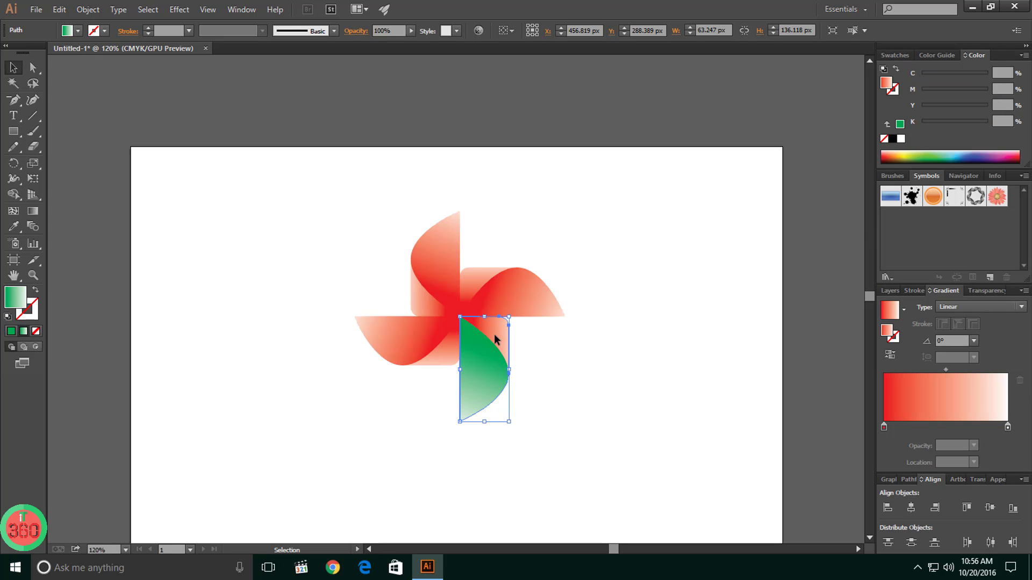
left_click(884, 426)
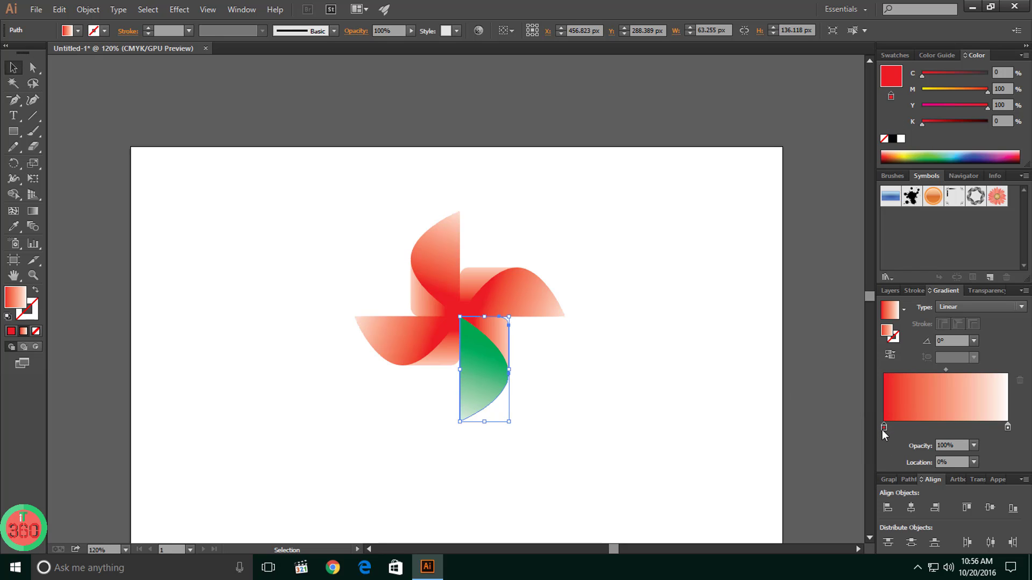
double_click(884, 428)
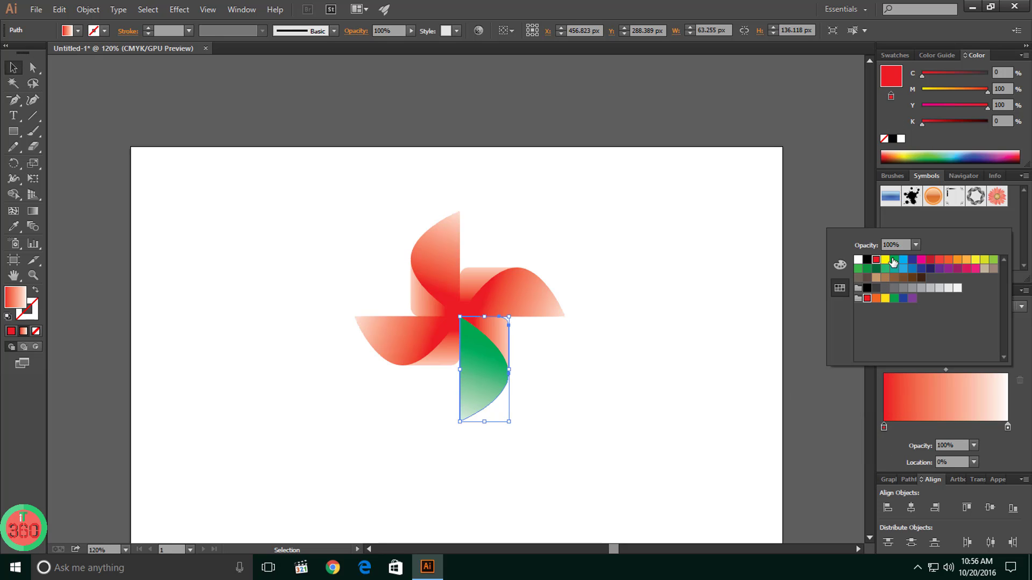
left_click(893, 260)
left_click(545, 446)
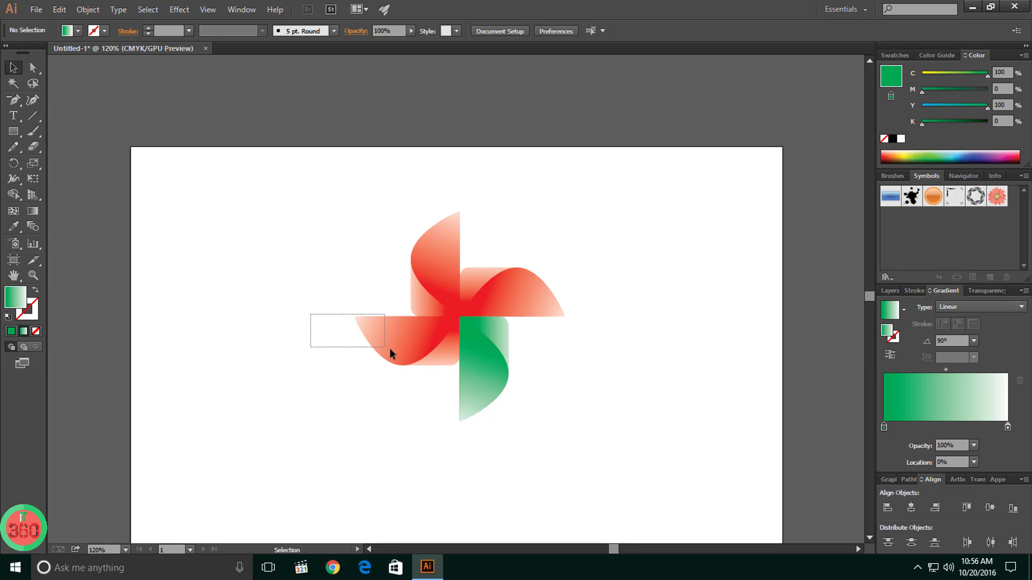
Select both shapes of the left blade and change their red gradient stop to dark blue (C=100 M=95 Y=5 K=0), and deselect
left_click_drag(391, 353, 412, 407)
left_click_drag(405, 352, 407, 355)
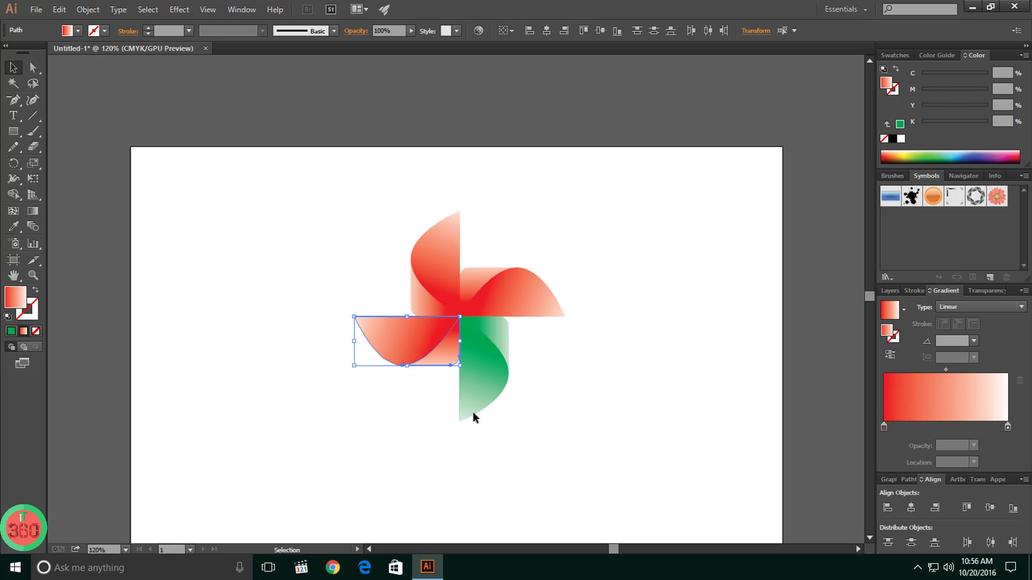
double_click(884, 427)
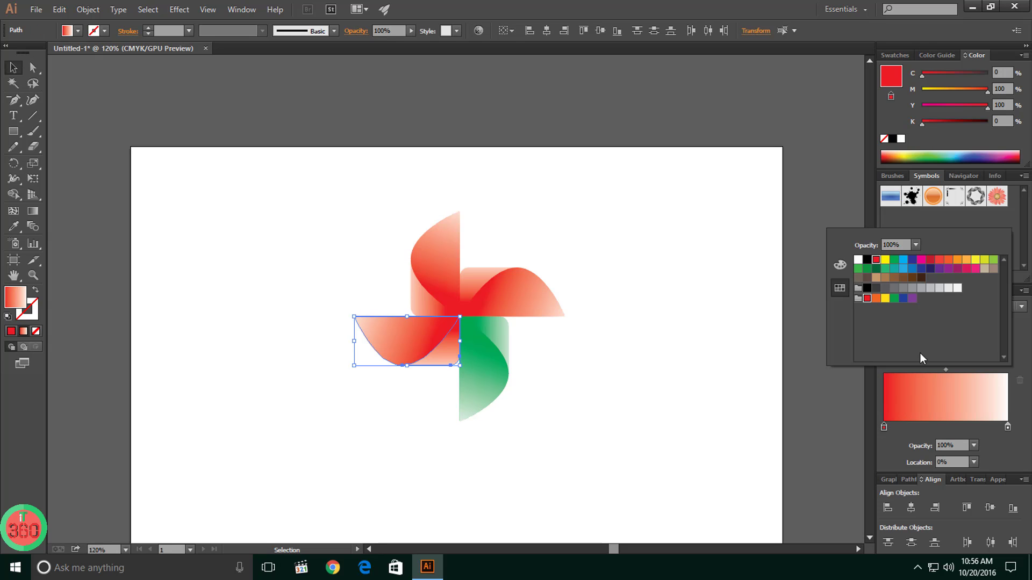
left_click(923, 270)
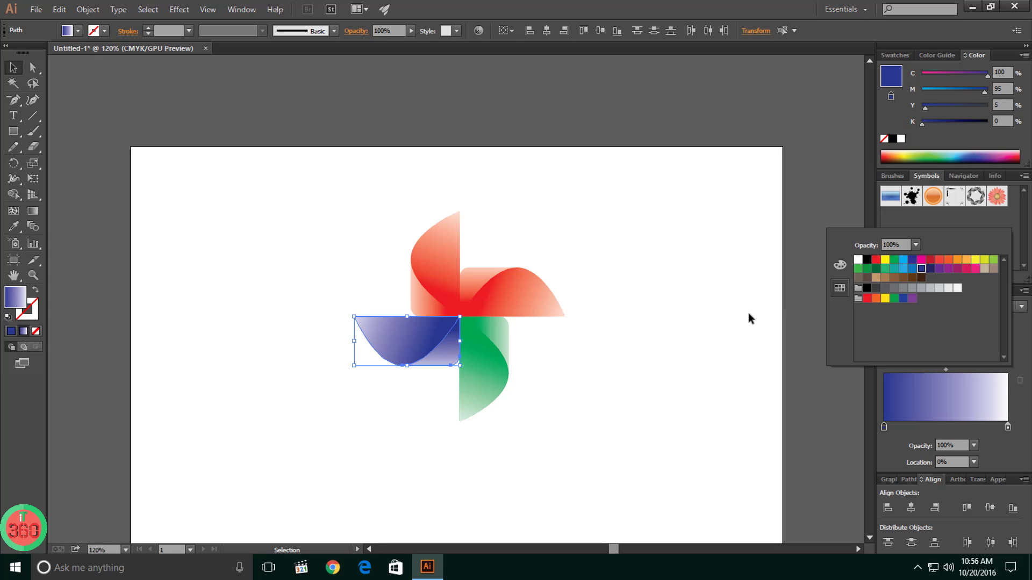
left_click(518, 183)
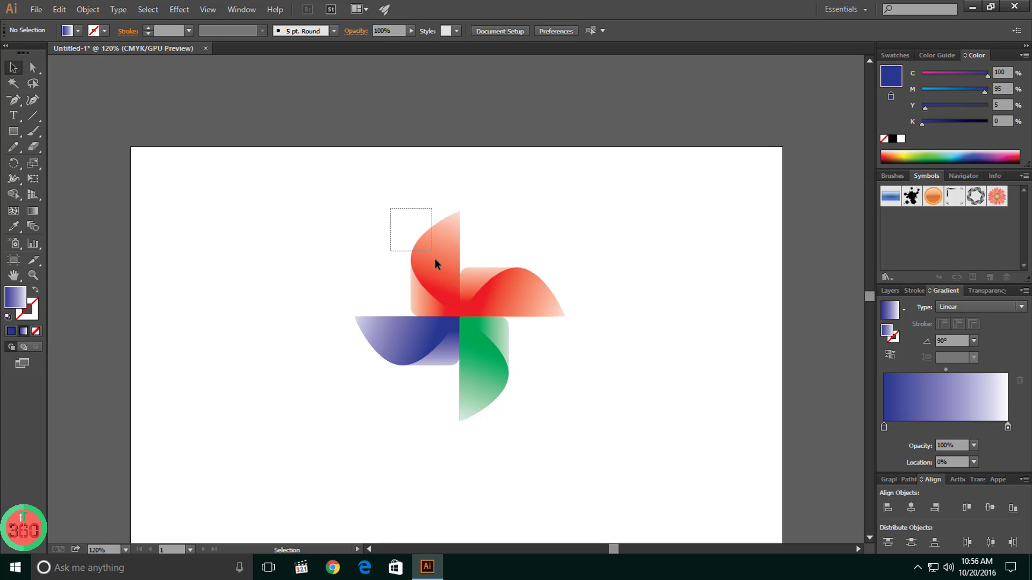
Select both shapes of the upper blade and change their red gradient stop to orange (C=0 M=50 Y=100 K=0), and deselect
left_click(447, 292)
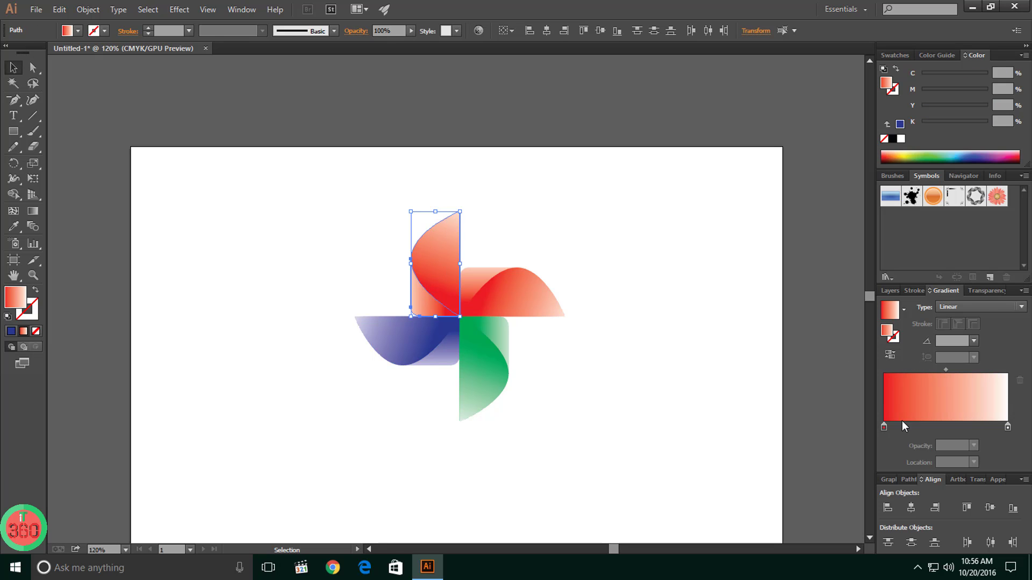
double_click(884, 427)
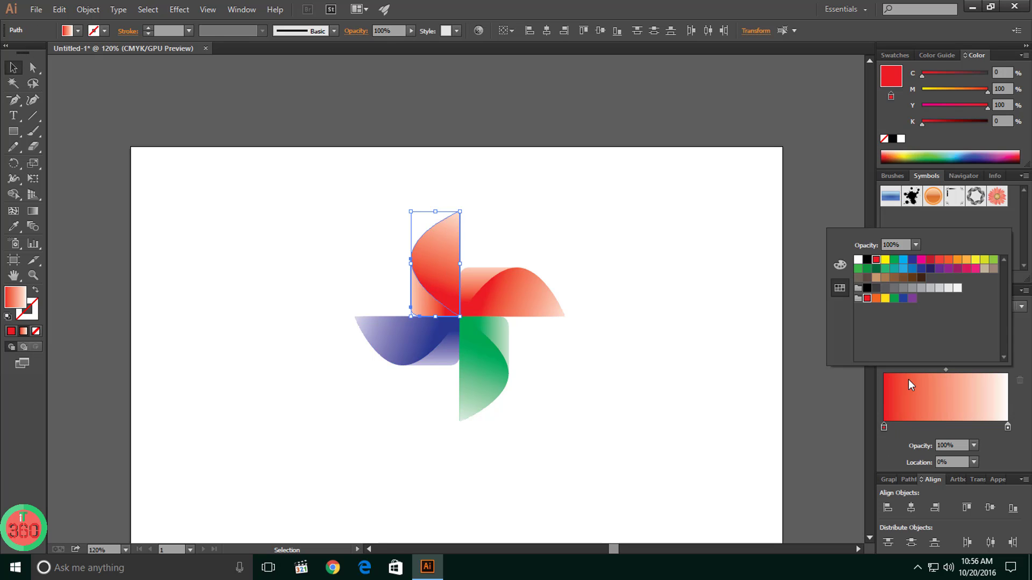
left_click(958, 262)
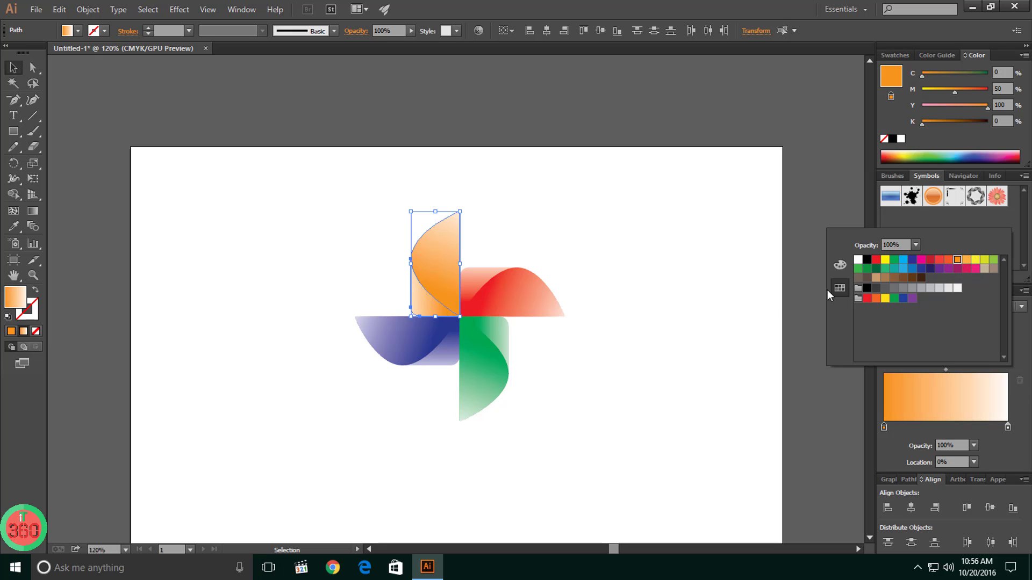
left_click(701, 330)
Try other greens on both shapes of the lower blade, settle on C=85 M=10 Y=100 K=10 for the coloured gradient stop, and deselect
scroll(649, 372, "down", 3)
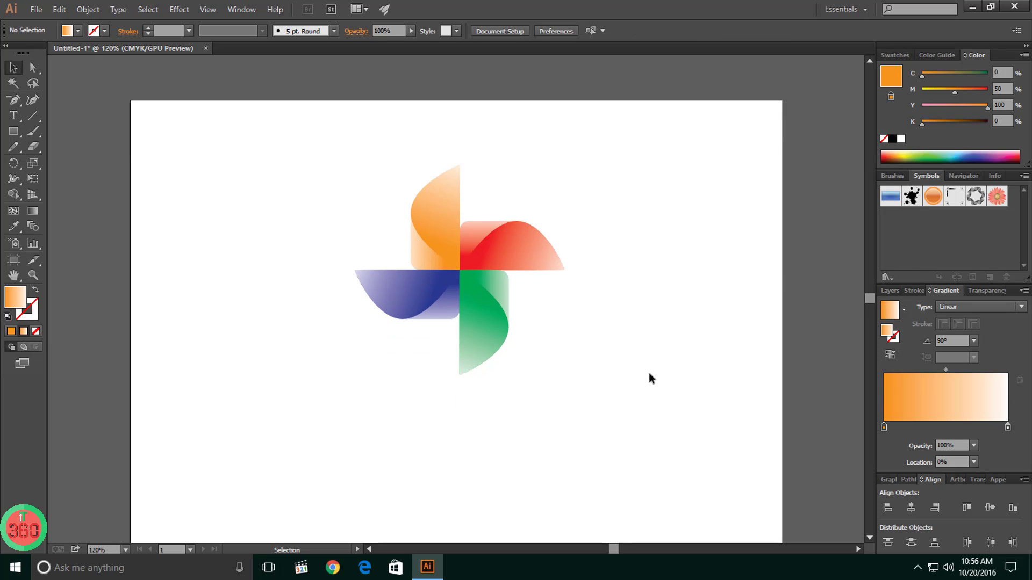
scroll(649, 372, "up", 3)
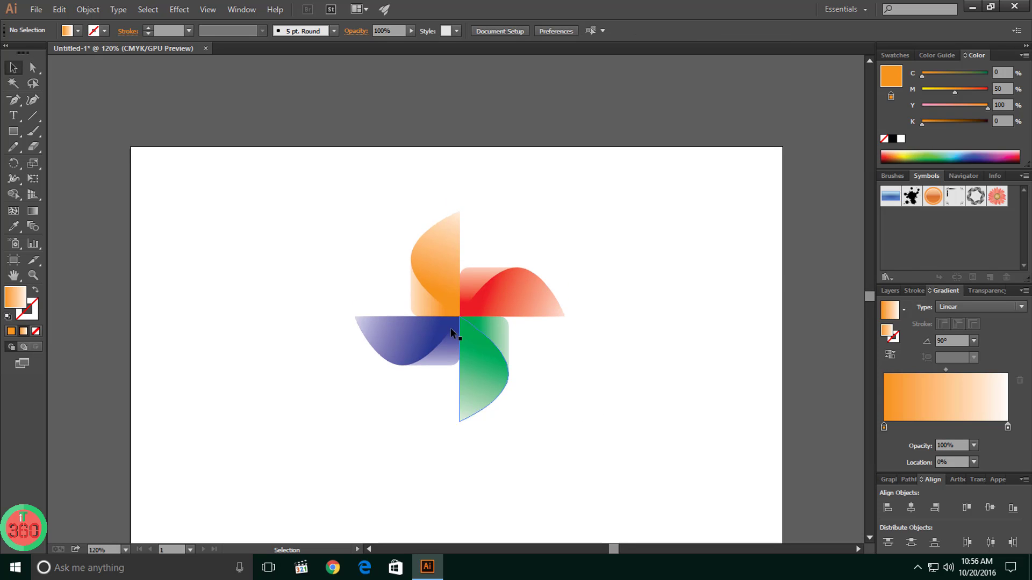
left_click(494, 357)
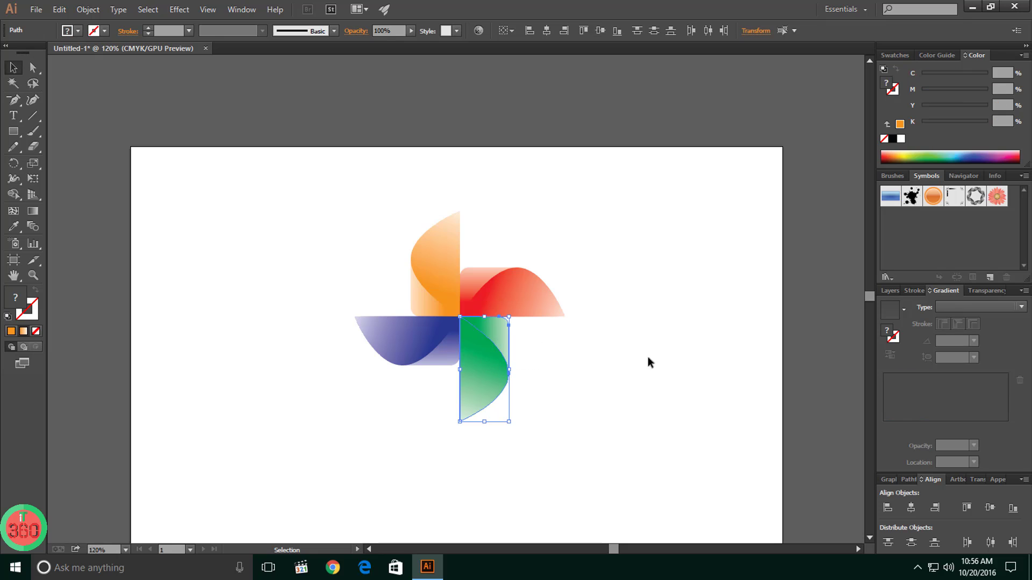
left_click(567, 381)
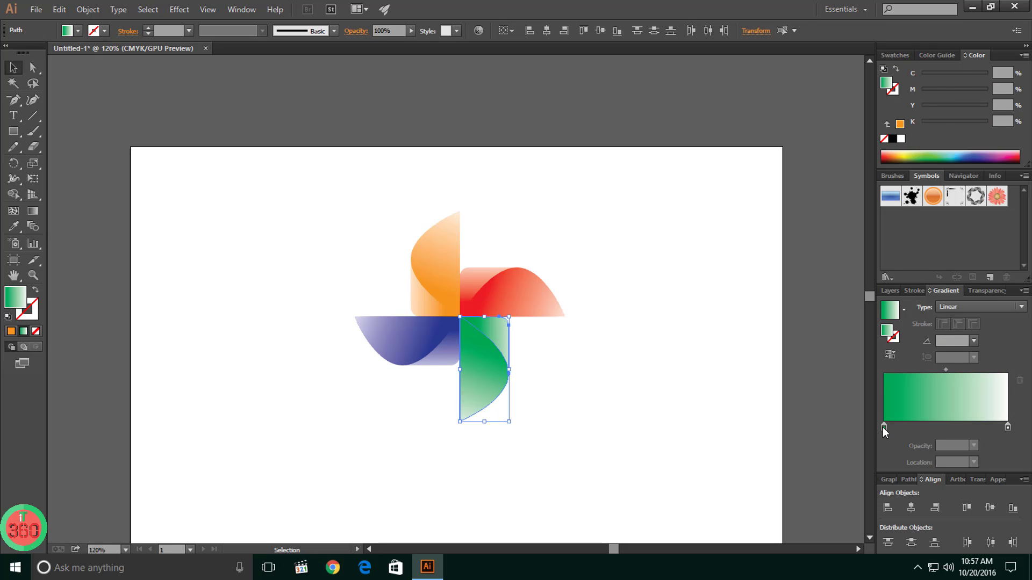
double_click(884, 427)
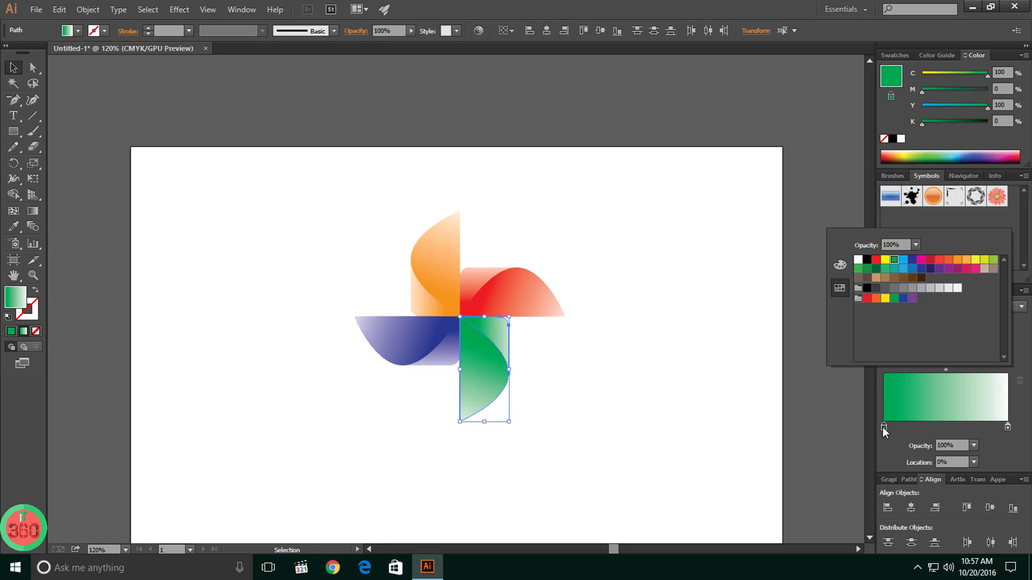
left_click(876, 269)
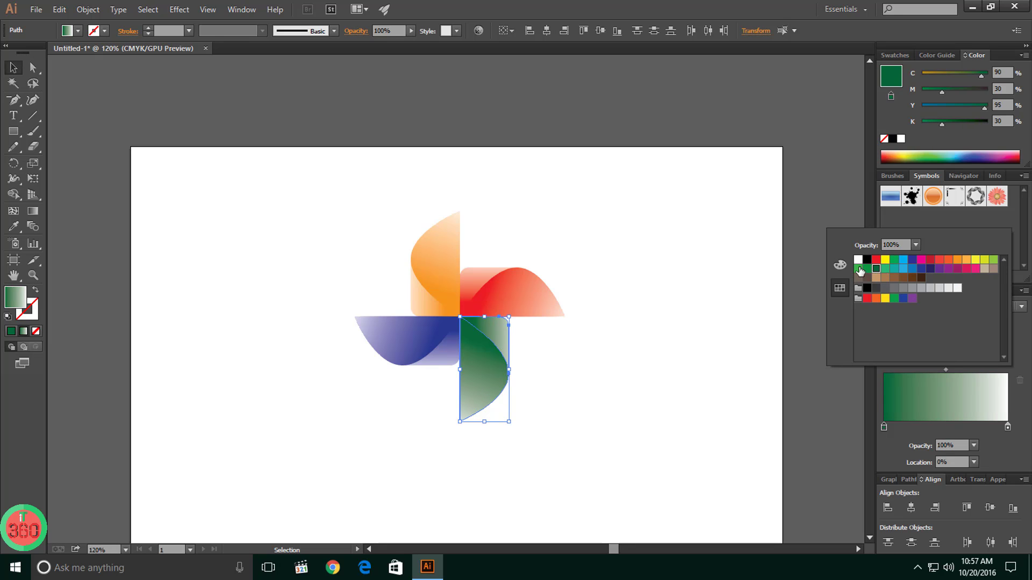
left_click(858, 269)
left_click(866, 268)
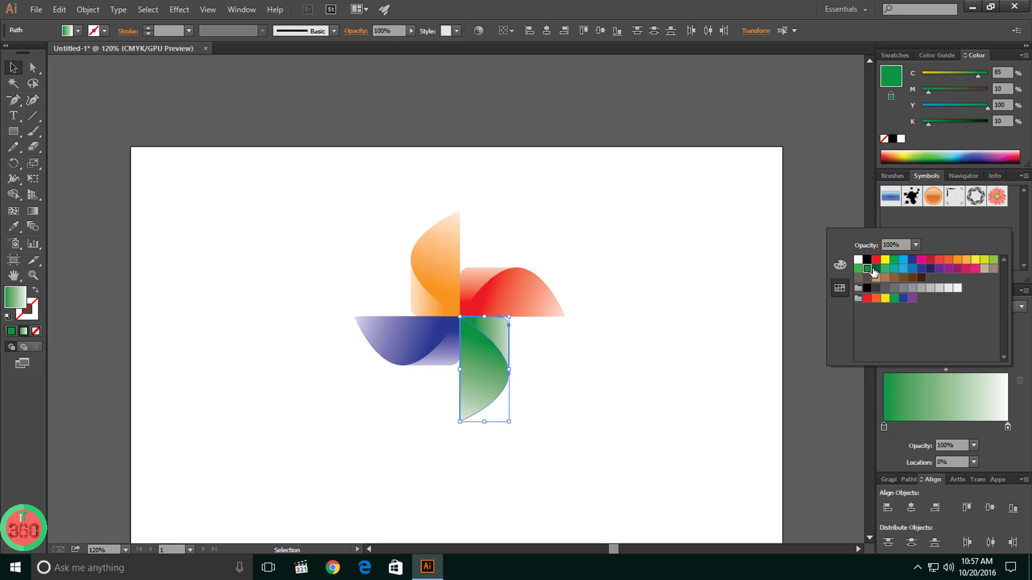
left_click(584, 436)
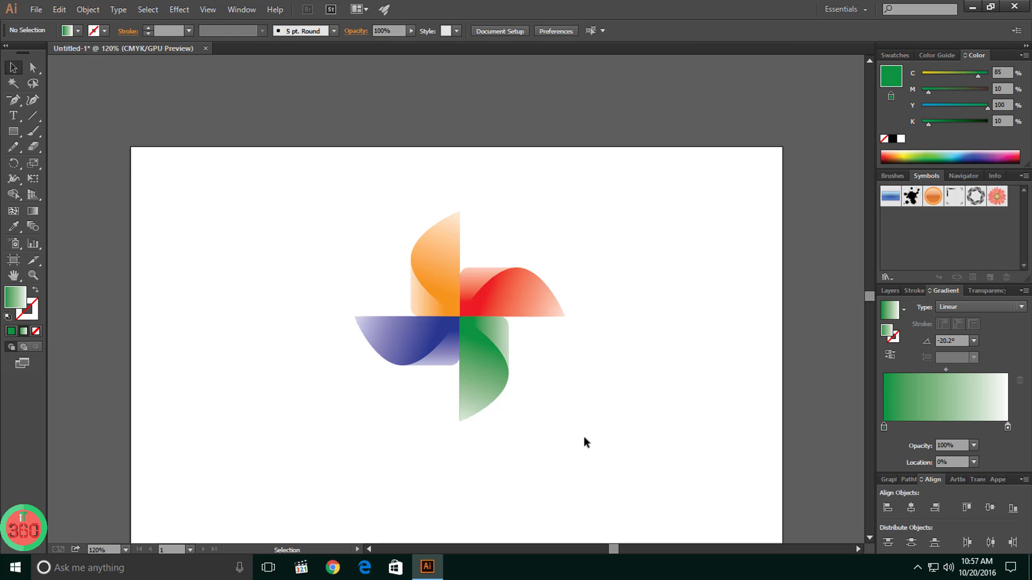
Select the whole pinwheel, scale it down proportionally to roughly 80% from its upper-left corner, and deselect it
scroll(583, 436, "up", 2)
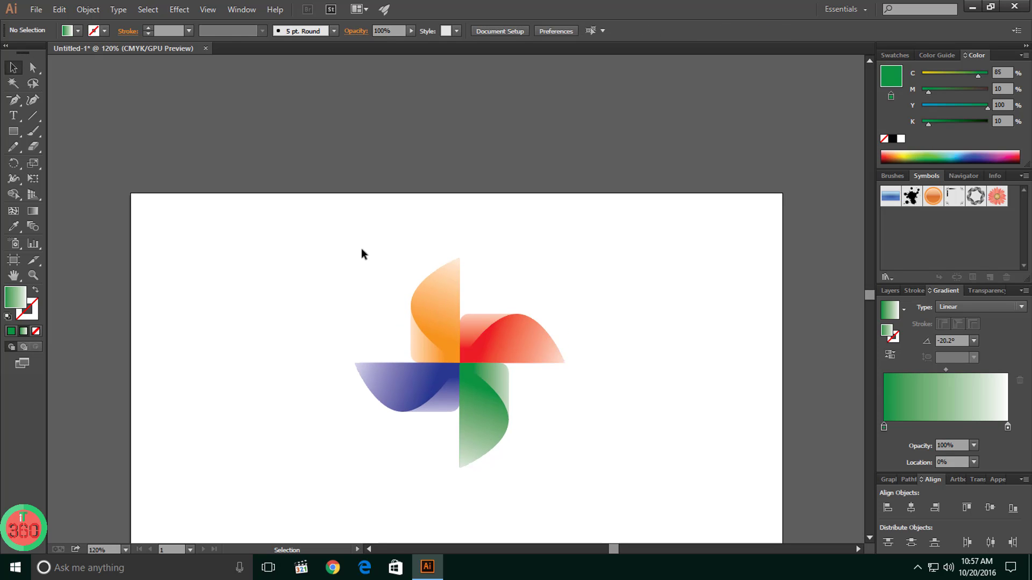
left_click_drag(361, 249, 549, 428)
left_click(590, 440)
scroll(587, 447, "down", 1)
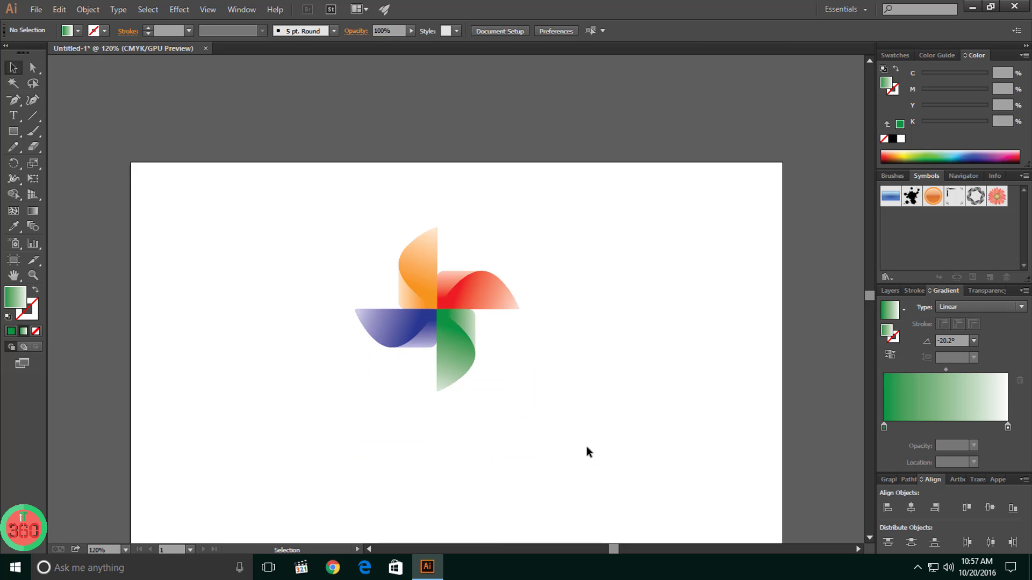
Draw a small circle about 27.5 px in diameter with the Ellipse tool on the empty area left of the pinwheel
scroll(586, 446, "up", 1)
scroll(585, 448, "down", 4)
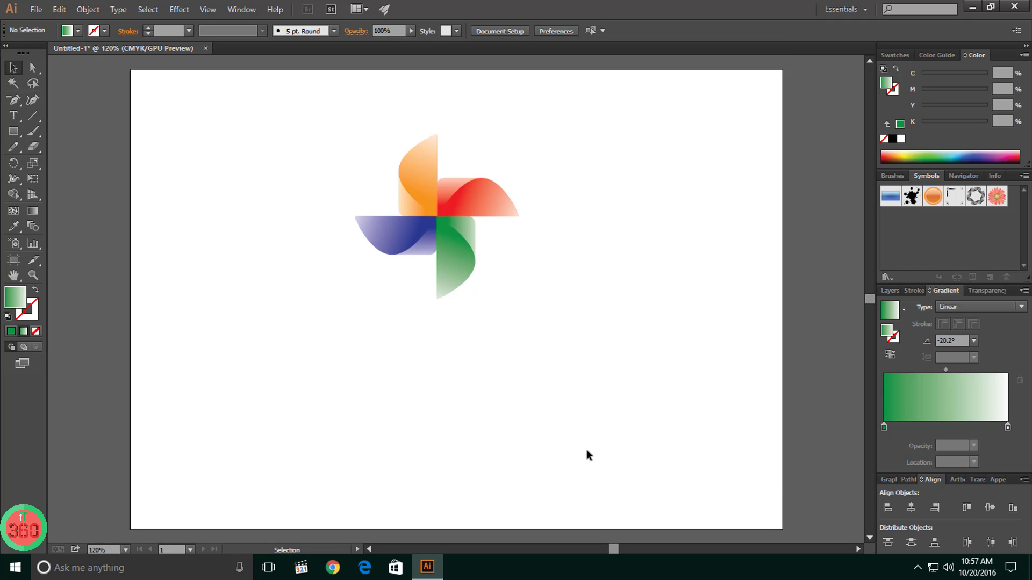
left_click(13, 131)
left_click_drag(13, 137, 45, 160)
left_click_drag(262, 202, 284, 222)
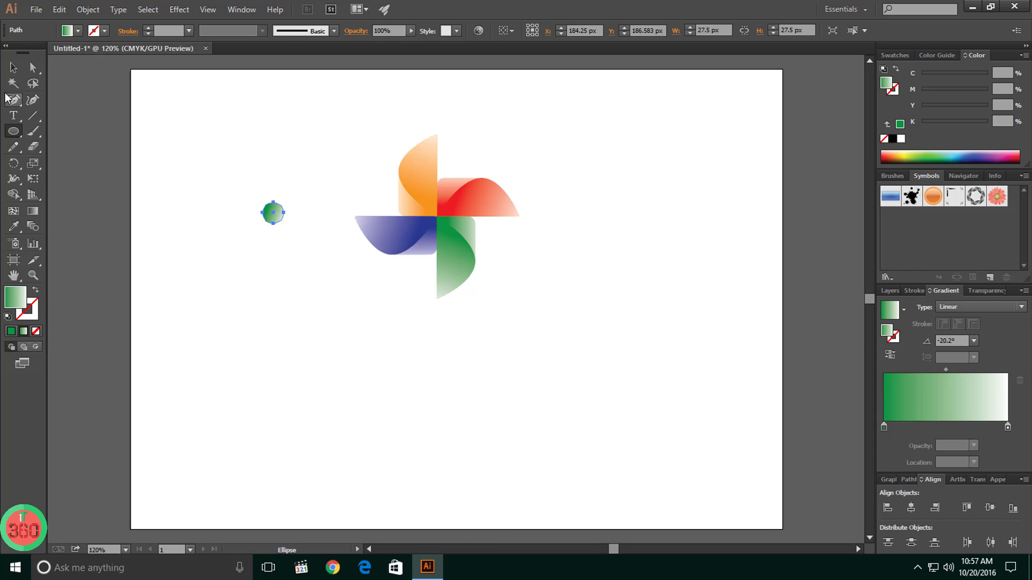
Move the small circle onto the centre point where the four pinwheel blades meet, and deselect it
key("v")
left_click(10, 69)
left_click(240, 279)
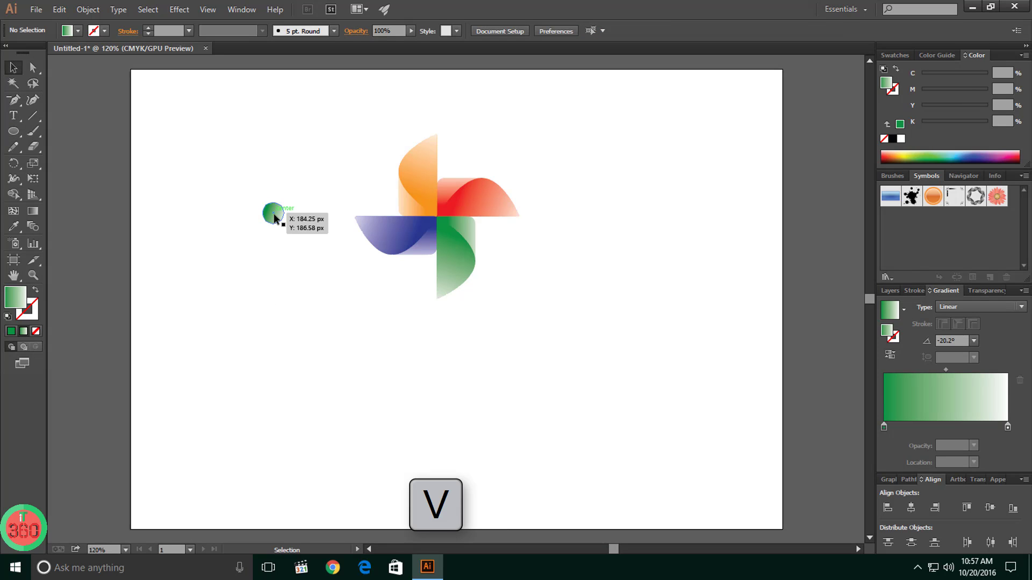
left_click(274, 214)
left_click_drag(273, 214, 436, 219)
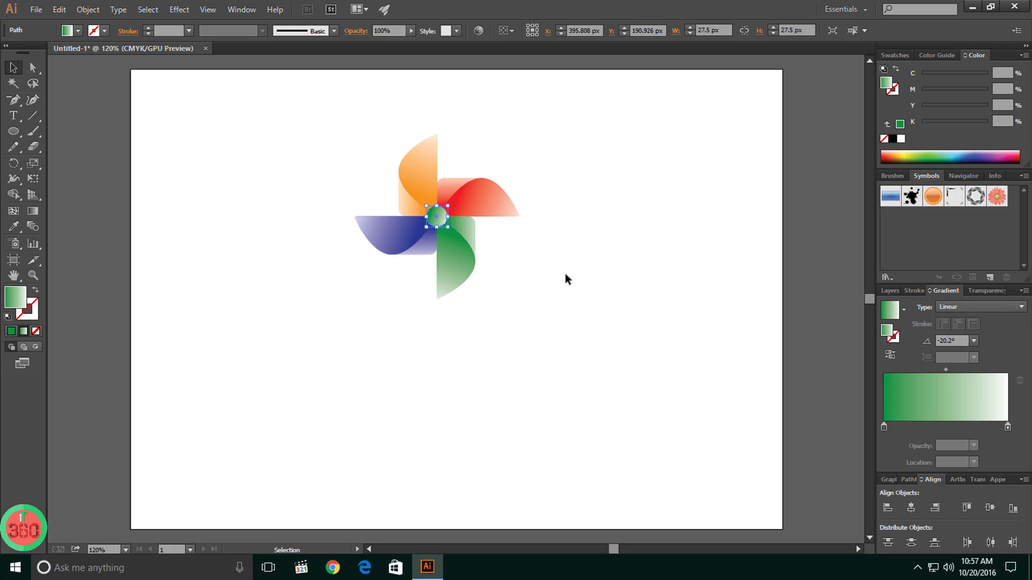
left_click(540, 301)
Scale the small centre circle down proportionally around its centre to about 18.4 px in diameter, and deselect it
scroll(527, 317, "up", 1)
left_click(434, 243)
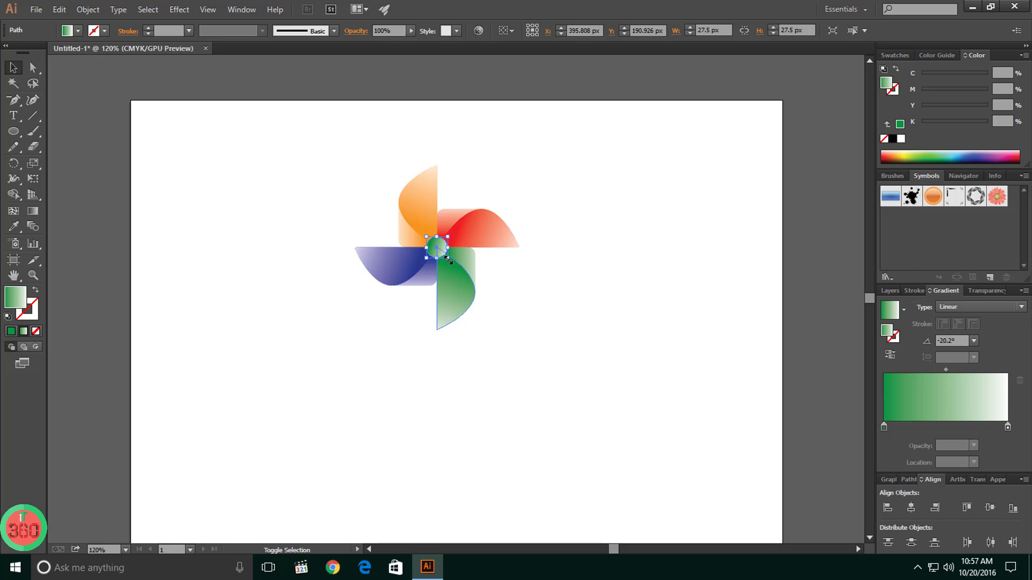
left_click_drag(446, 260, 448, 256)
left_click(568, 310)
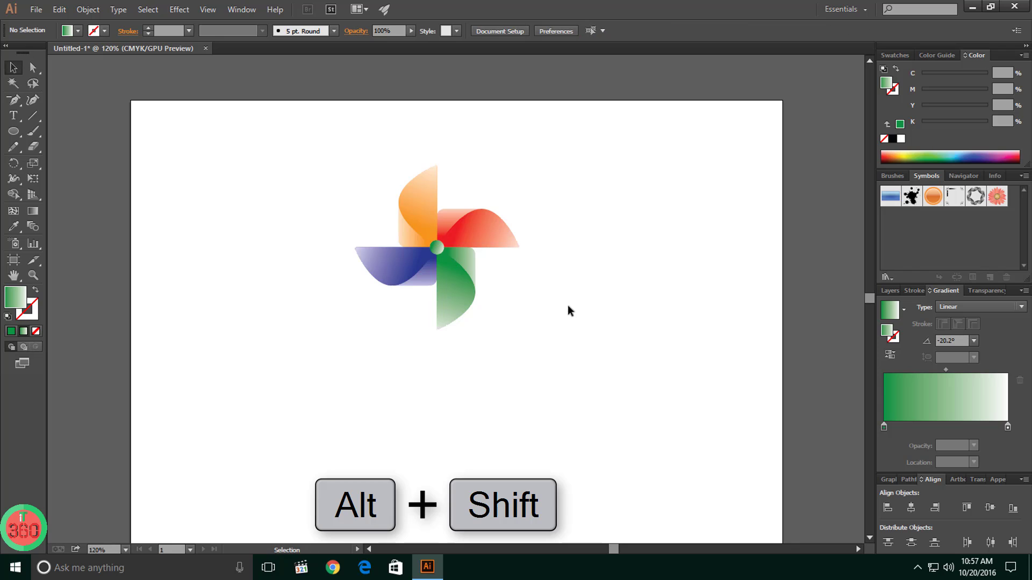
scroll(568, 345, "up", 2)
scroll(462, 269, "down", 1)
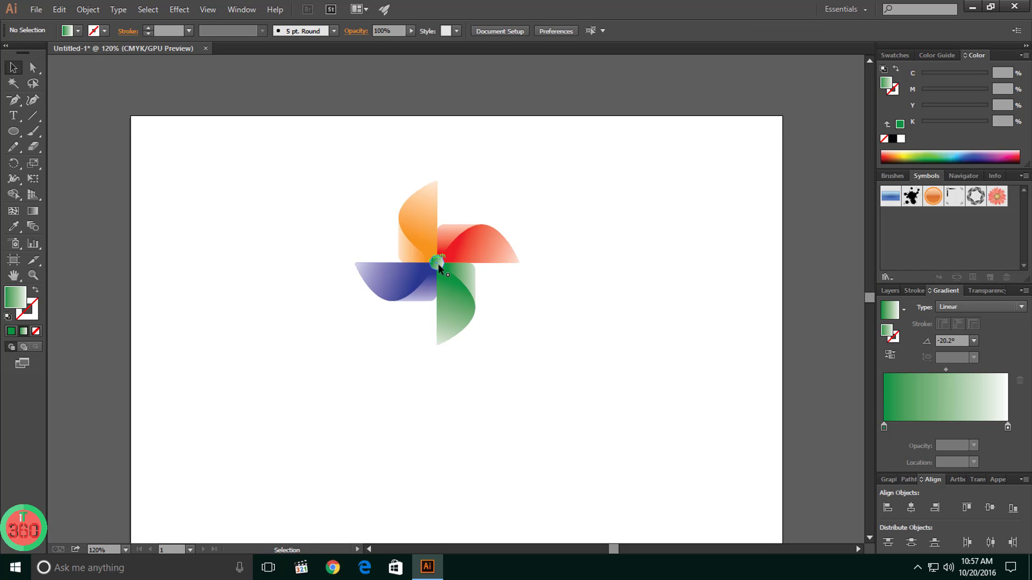
double_click(436, 265)
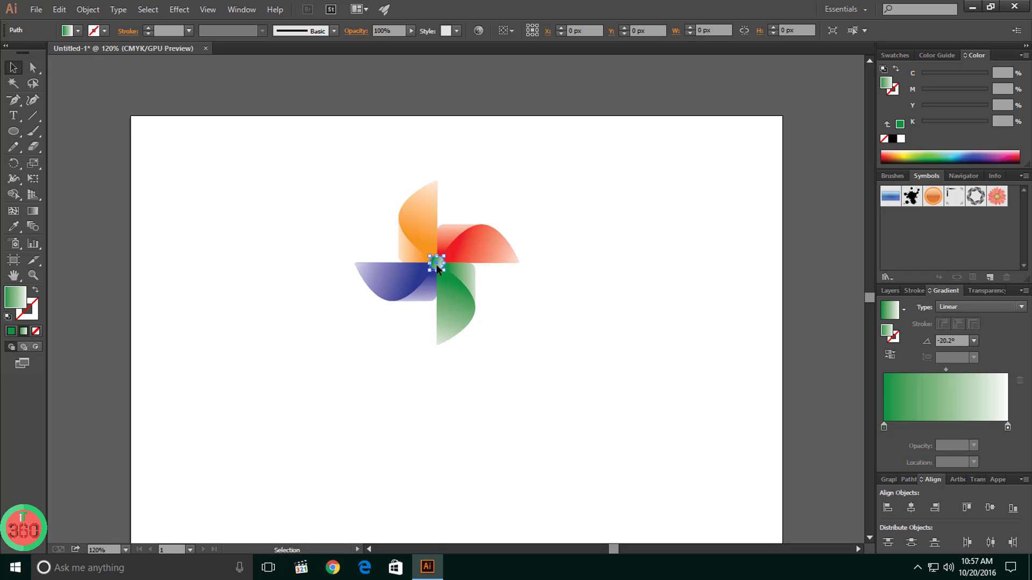
double_click(549, 281)
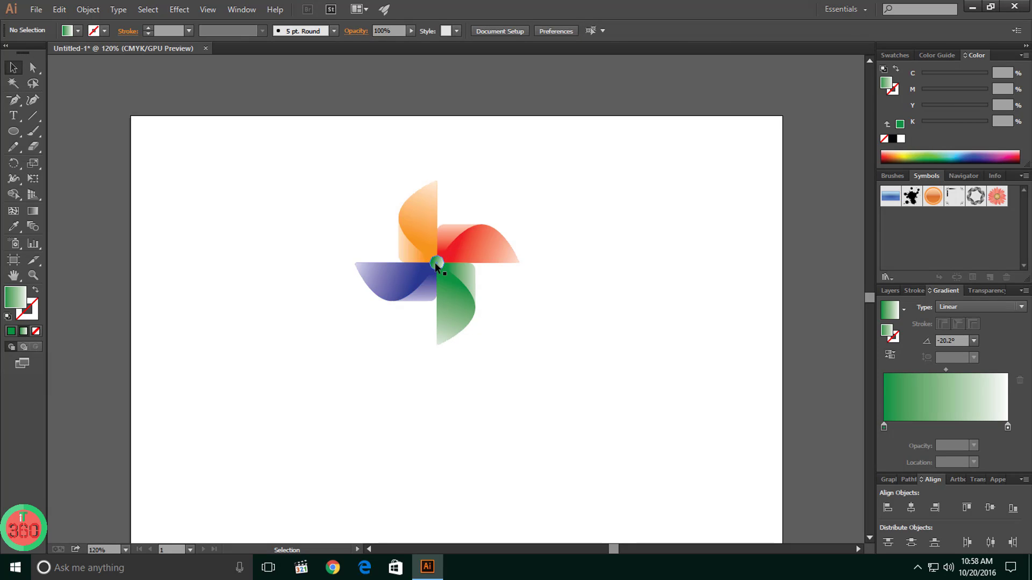
Set the coloured gradient stop of the centre circle to the crimson swatch C=10 M=100 Y=50 K=0, and deselect it
left_click(884, 429)
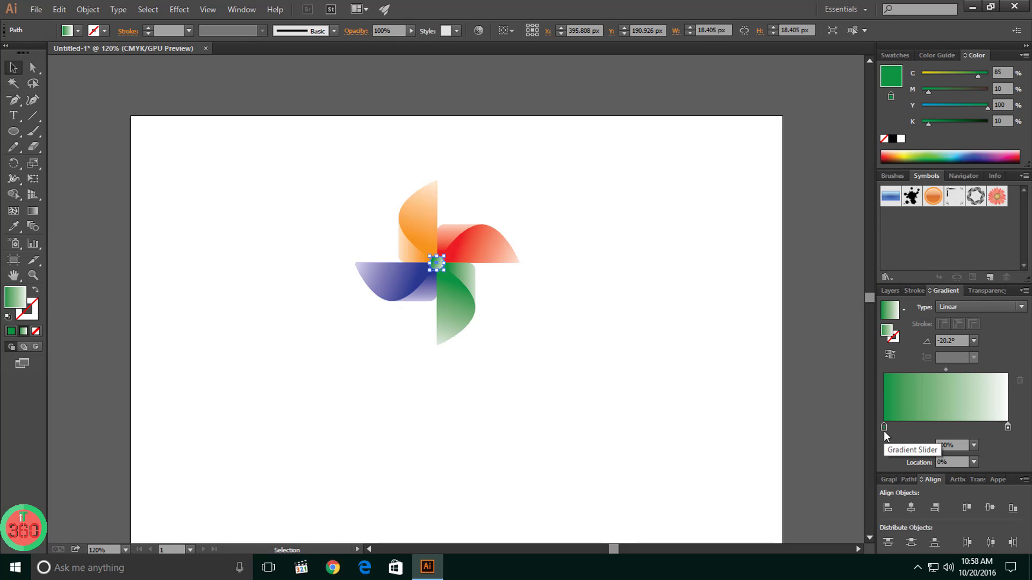
double_click(884, 428)
left_click(966, 268)
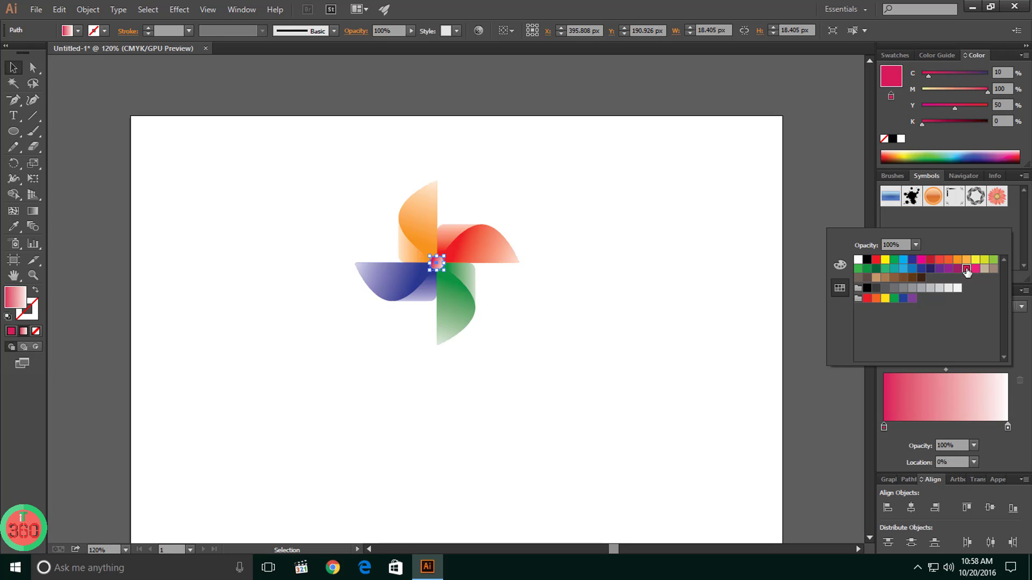
left_click(629, 250)
left_click(503, 322)
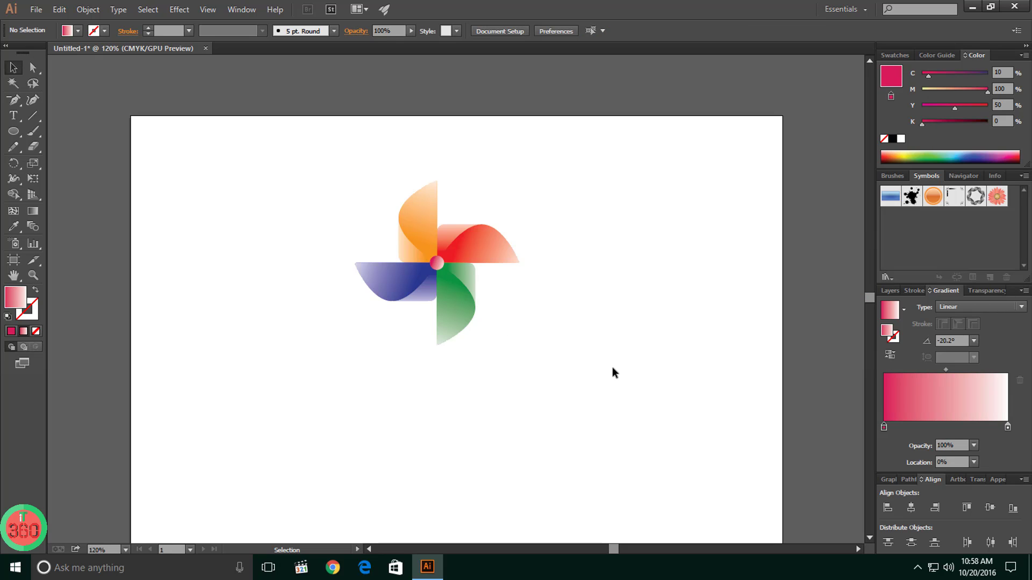
Move the midpoint of the centre circle's gradient to a location of about 61%, and deselect the circle
left_click_drag(945, 368, 960, 368)
left_click(431, 262)
left_click(646, 323)
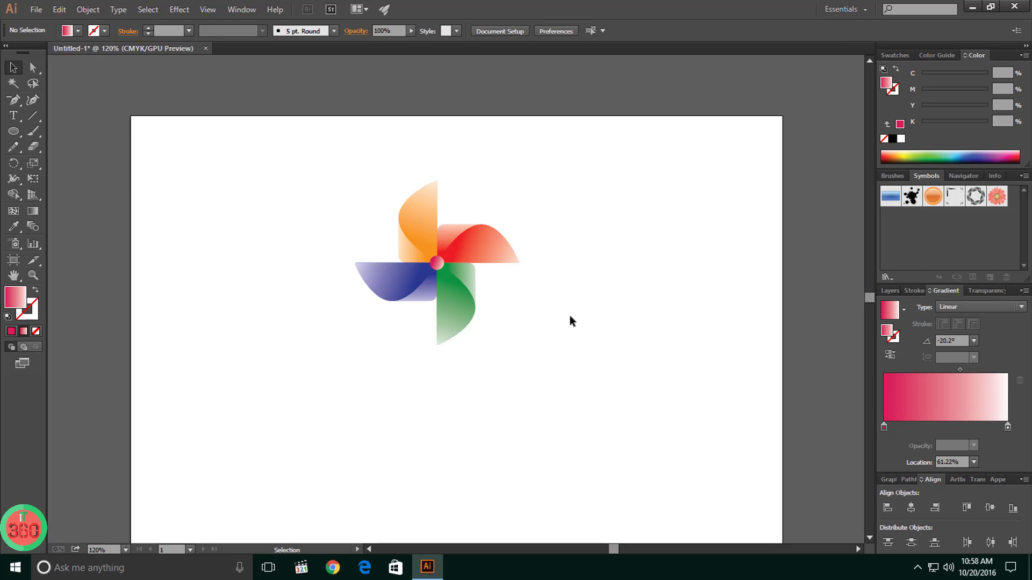
Draw a narrow vertical rectangle about 9 px wide and 191 px tall, running down from the centre circle as the pinwheel's stick
scroll(573, 305, "up", 4)
scroll(573, 305, "down", 3)
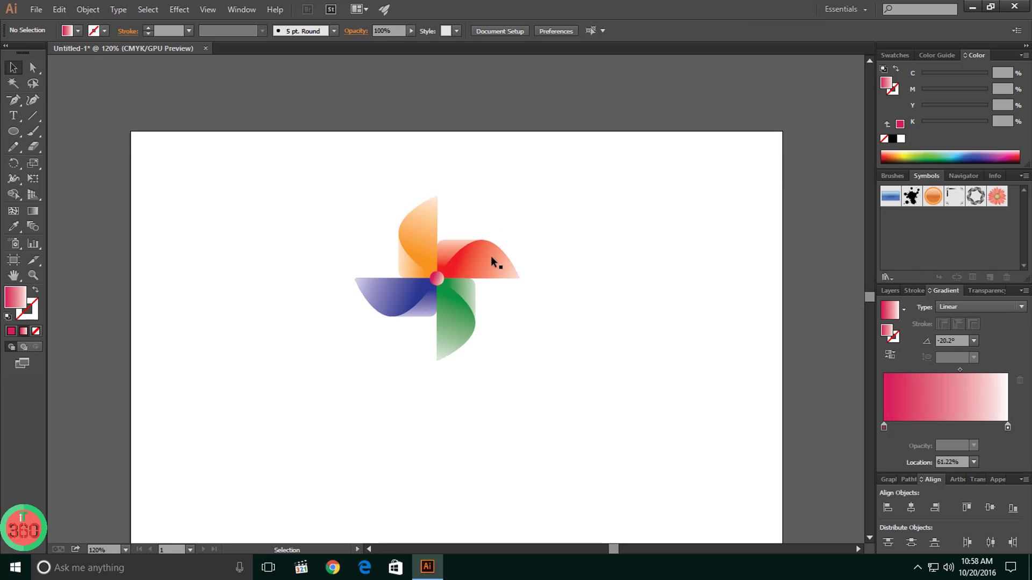
scroll(476, 302, "up", 3)
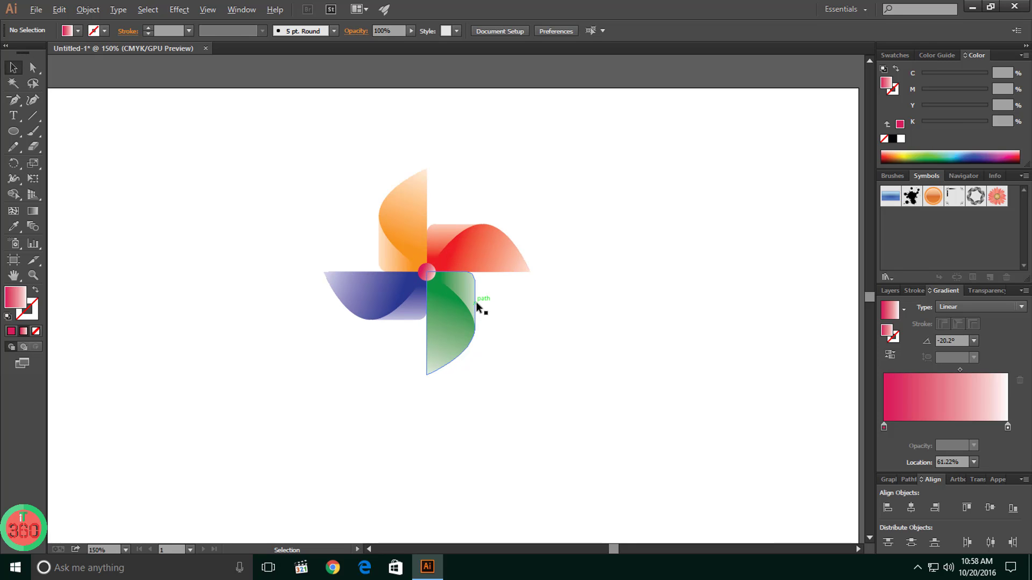
left_click(13, 134)
key("m")
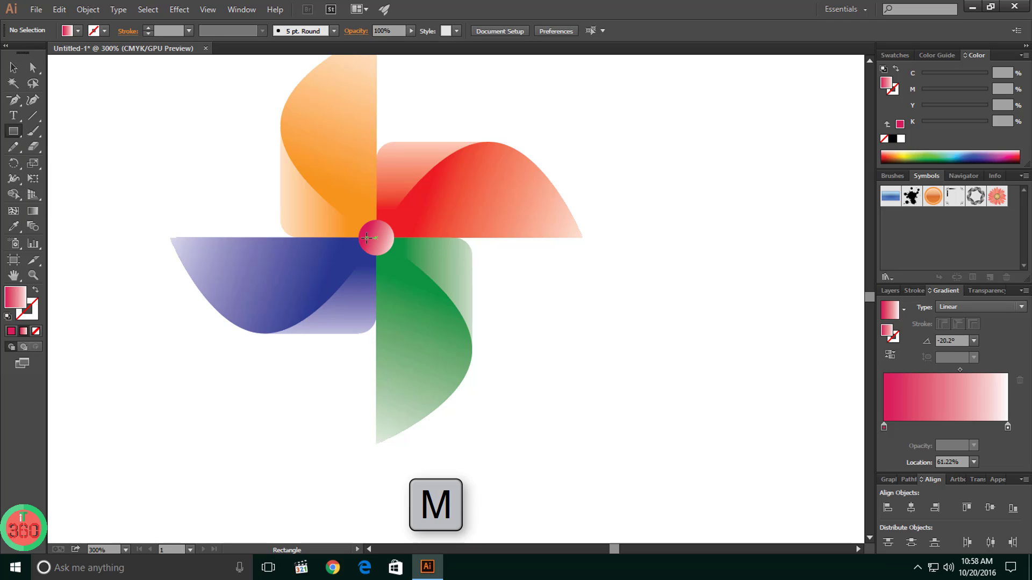
left_click_drag(367, 237, 384, 538)
scroll(442, 437, "down", 5)
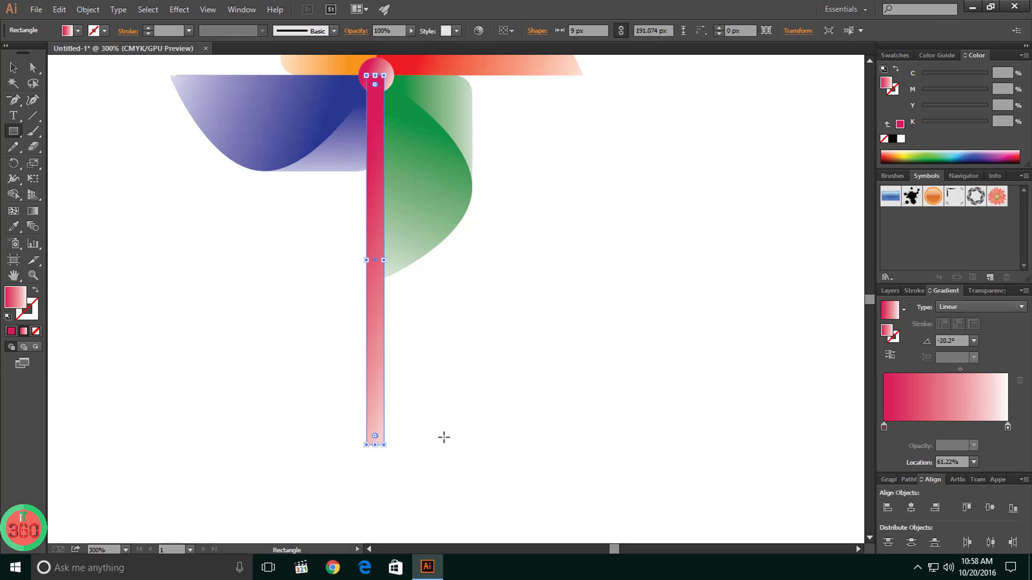
Lengthen the stick rectangle downward from its lower edge to a height of about 318 px, and deselect it
scroll(442, 437, "up", 3)
key("v")
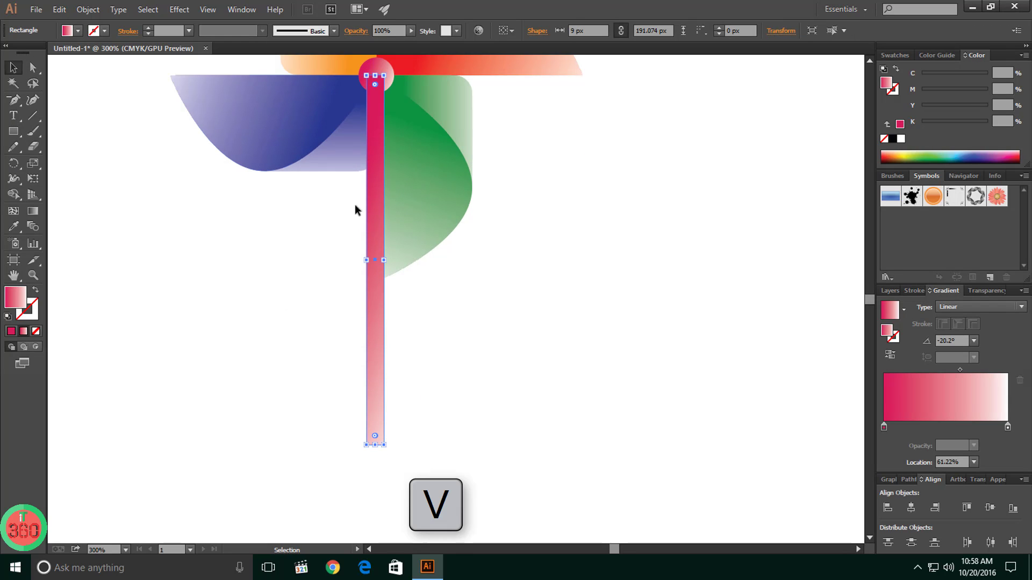
scroll(450, 381, "down", 2)
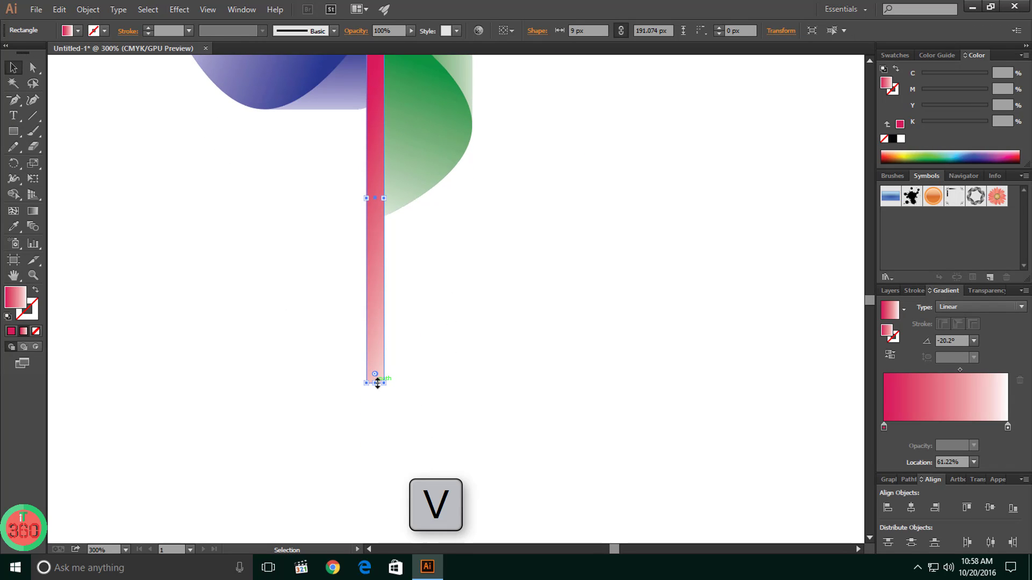
left_click_drag(377, 383, 395, 536)
scroll(435, 409, "up", 5)
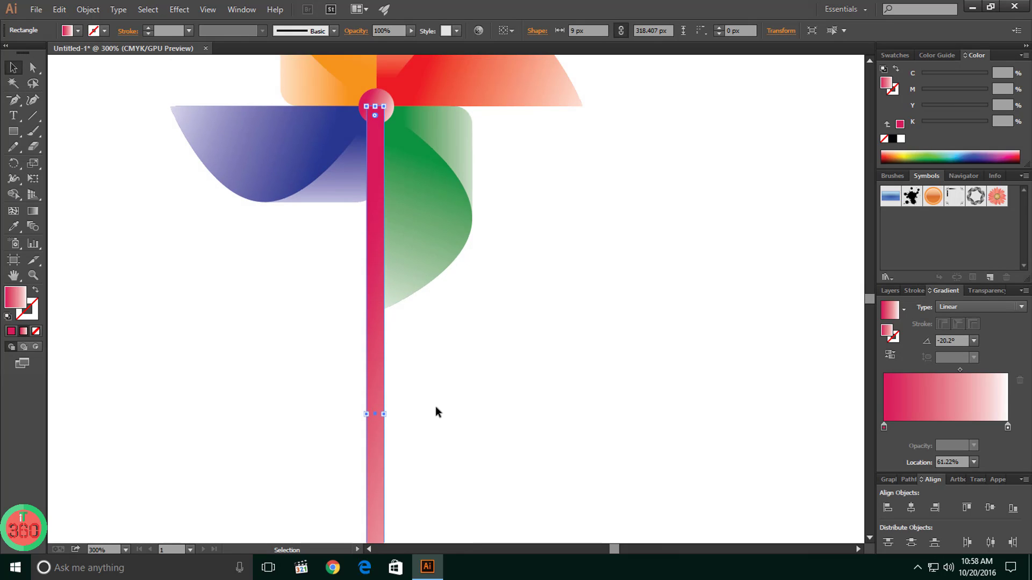
scroll(435, 408, "down", 1)
left_click(489, 360)
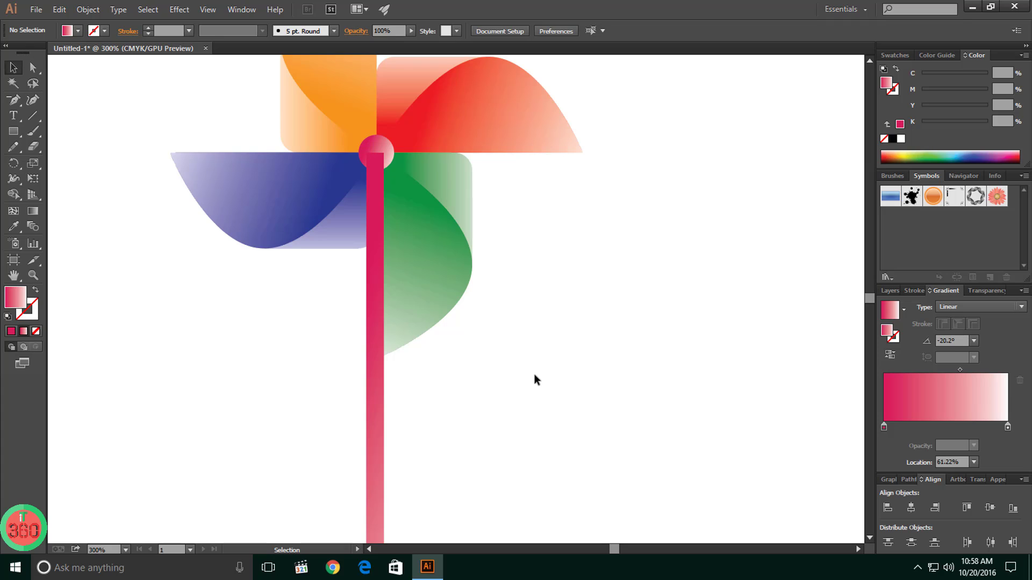
Reorder the stick rectangle to the bottom of Layer 1 so it lies behind the circle and all blades, and deselect it
scroll(534, 374, "down", 2, "alt")
scroll(534, 374, "down", 2)
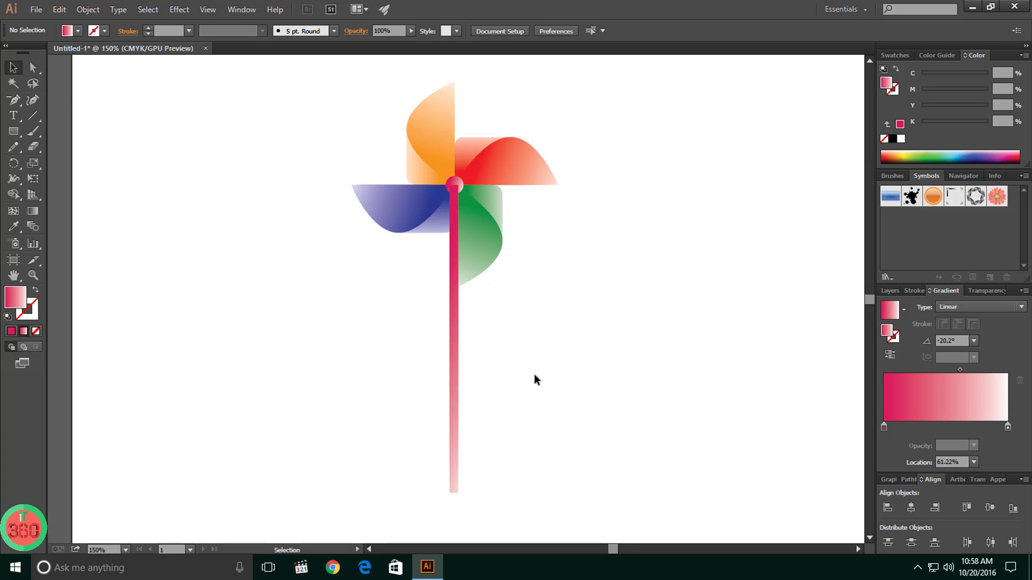
scroll(534, 374, "down", 1)
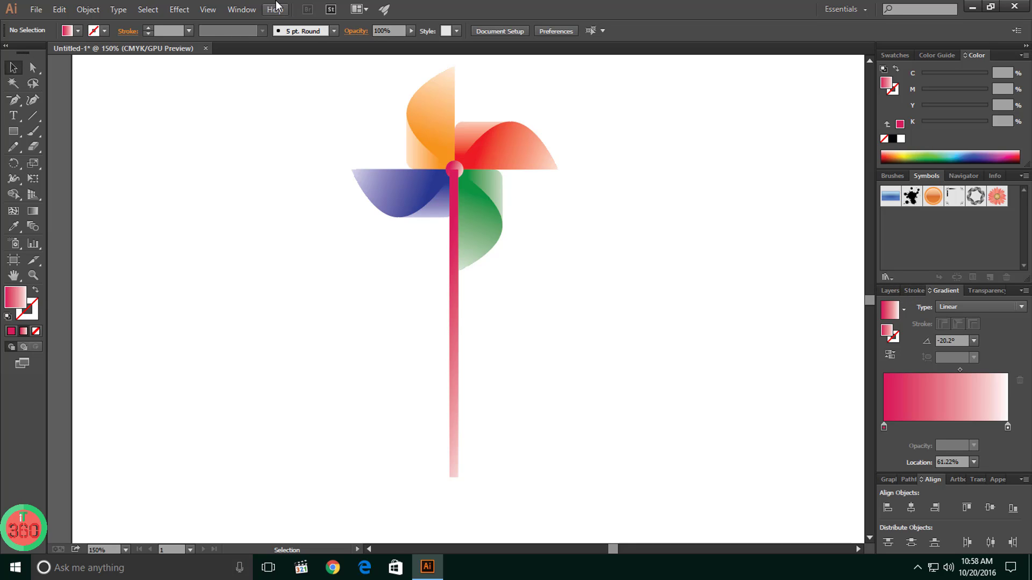
left_click(241, 9)
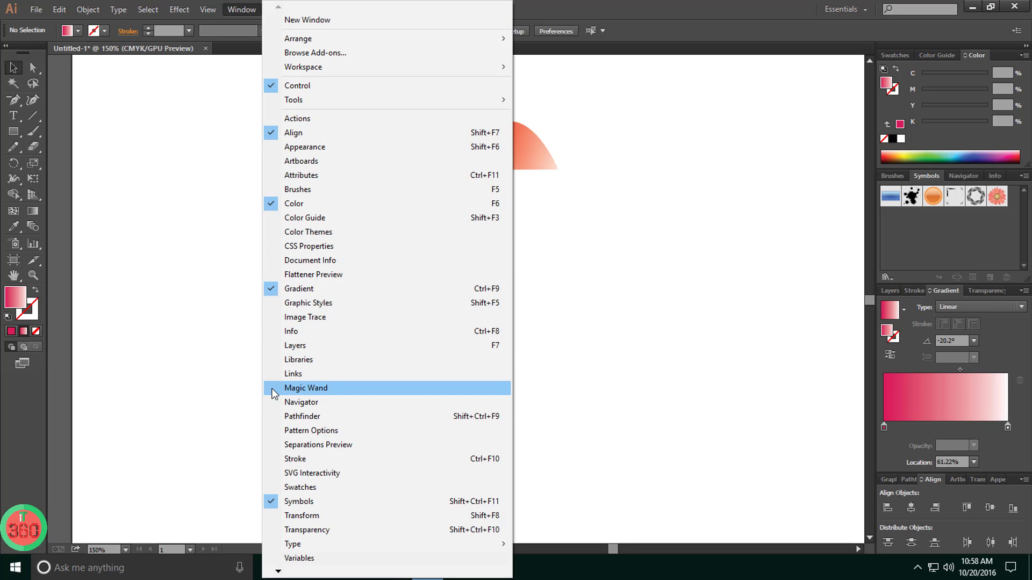
left_click(305, 345)
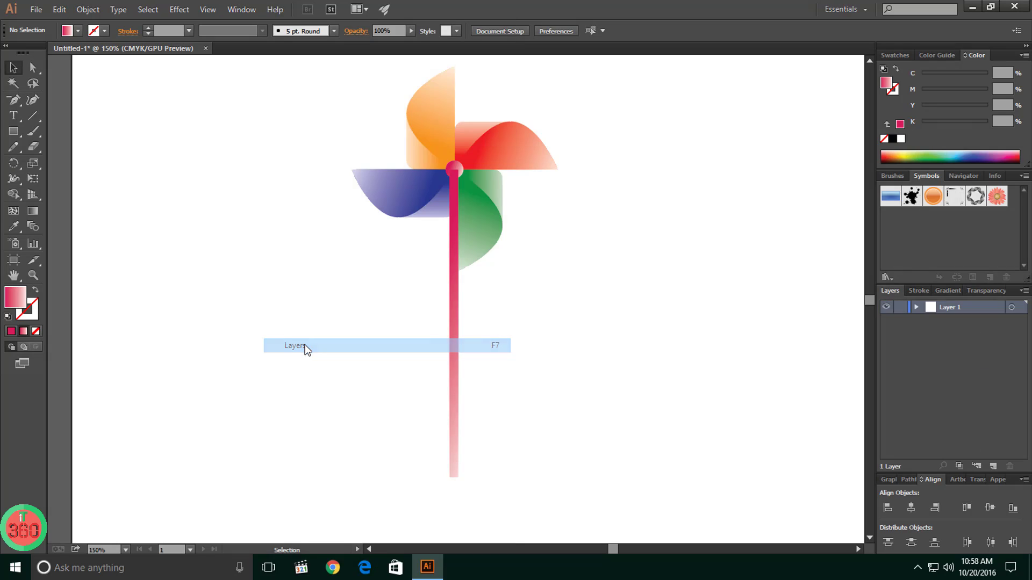
left_click(949, 324)
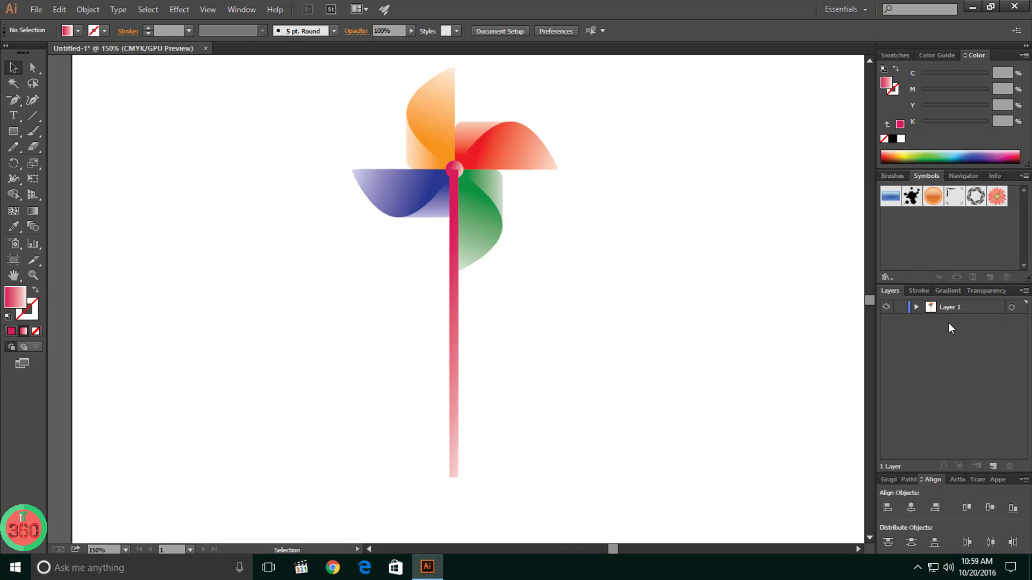
left_click(915, 307)
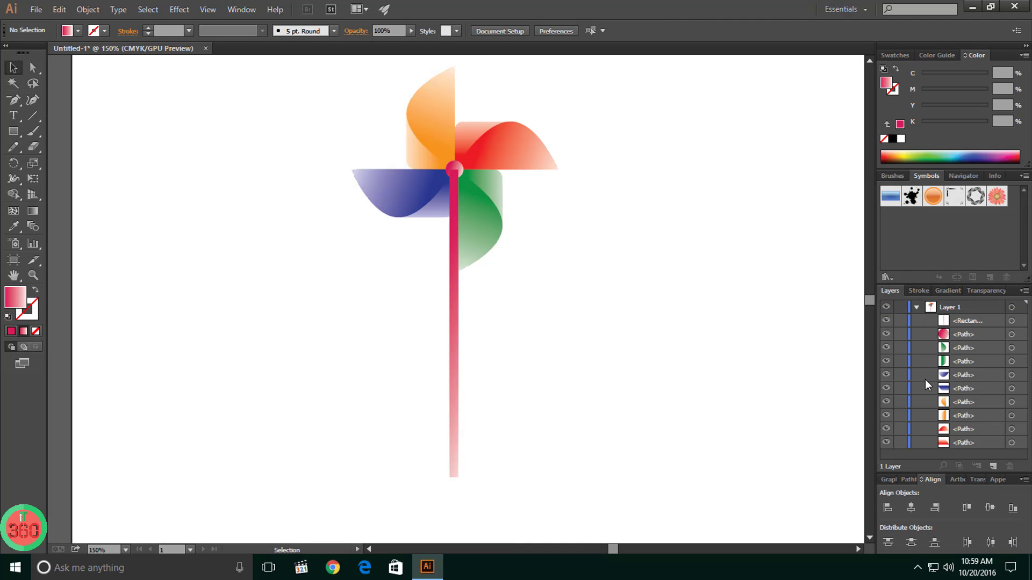
left_click(964, 320)
left_click(454, 307)
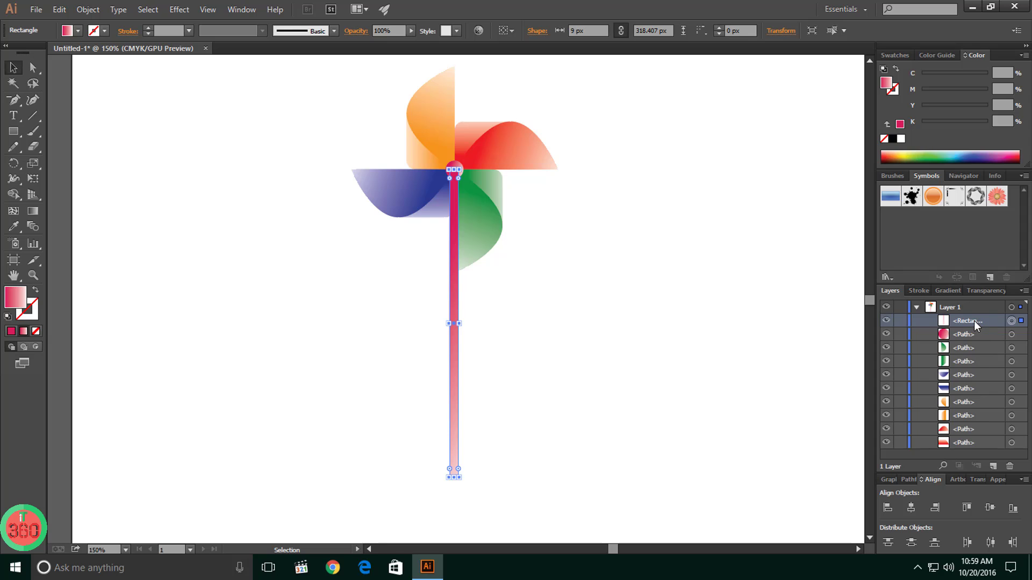
left_click_drag(975, 322, 973, 444)
left_click(581, 320)
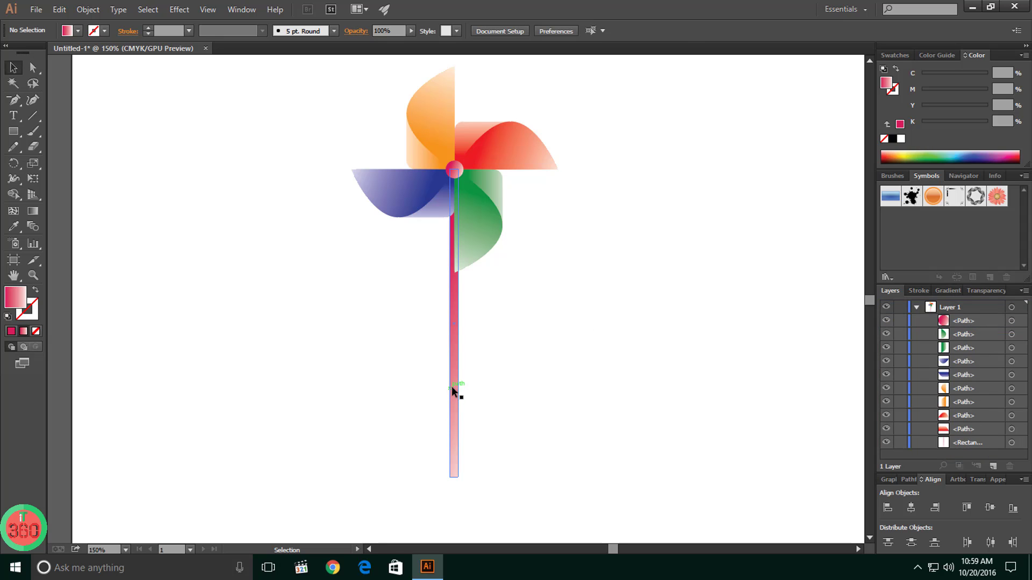
left_click(455, 387)
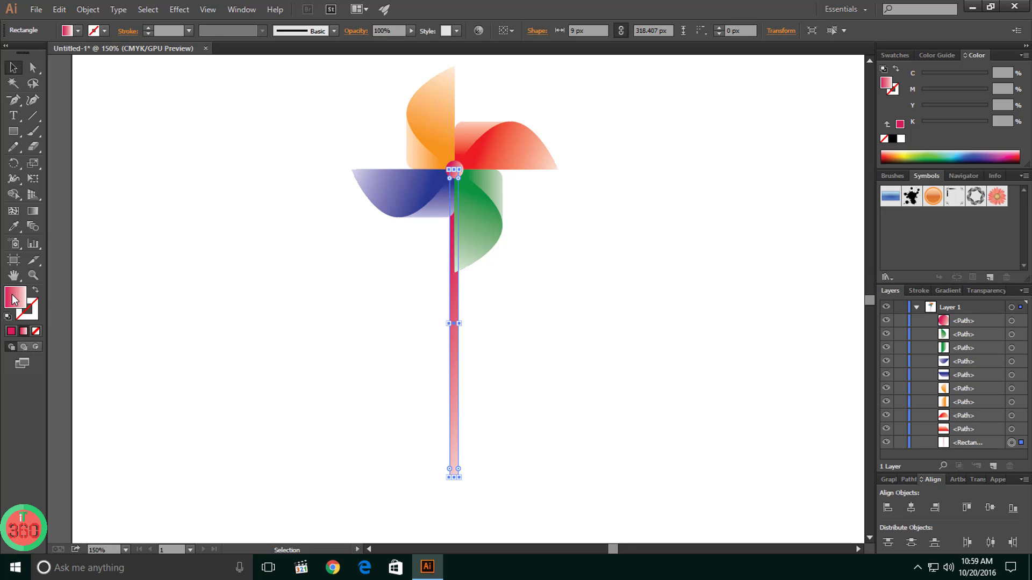
double_click(19, 319)
left_click(674, 198)
Show the gradient settings again, and deselect the stick rectangle
left_click(247, 10)
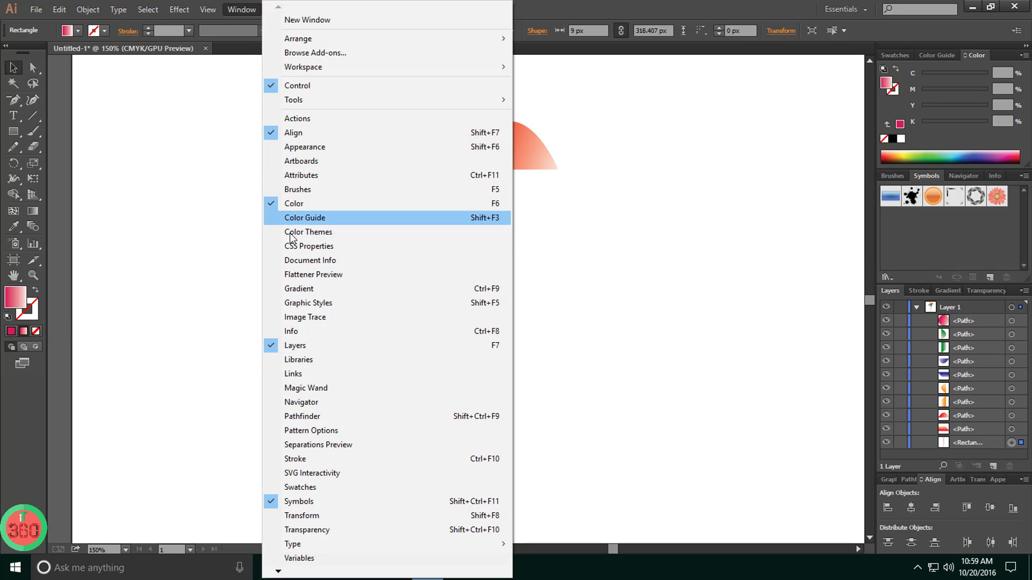
left_click(297, 290)
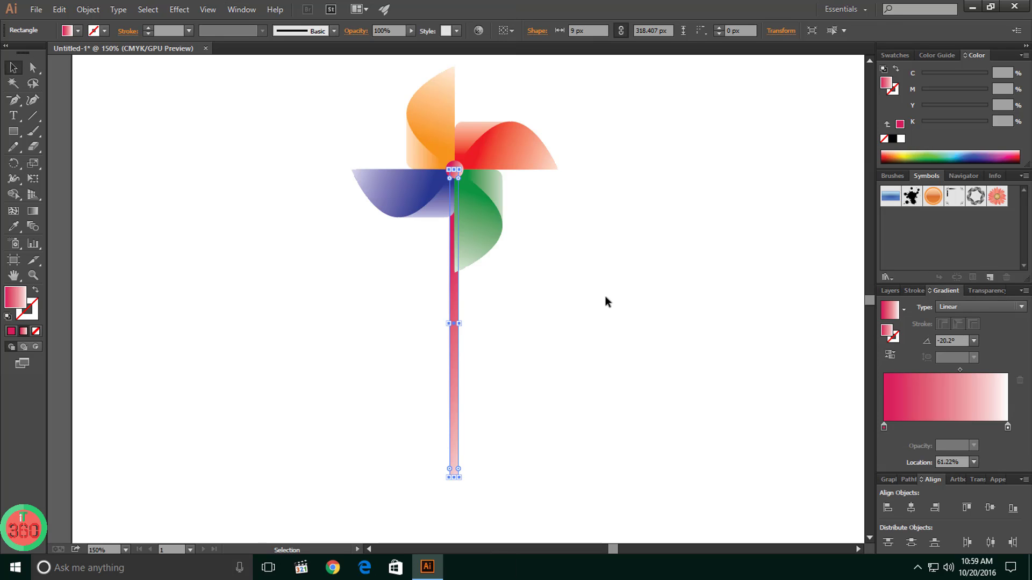
left_click(759, 269)
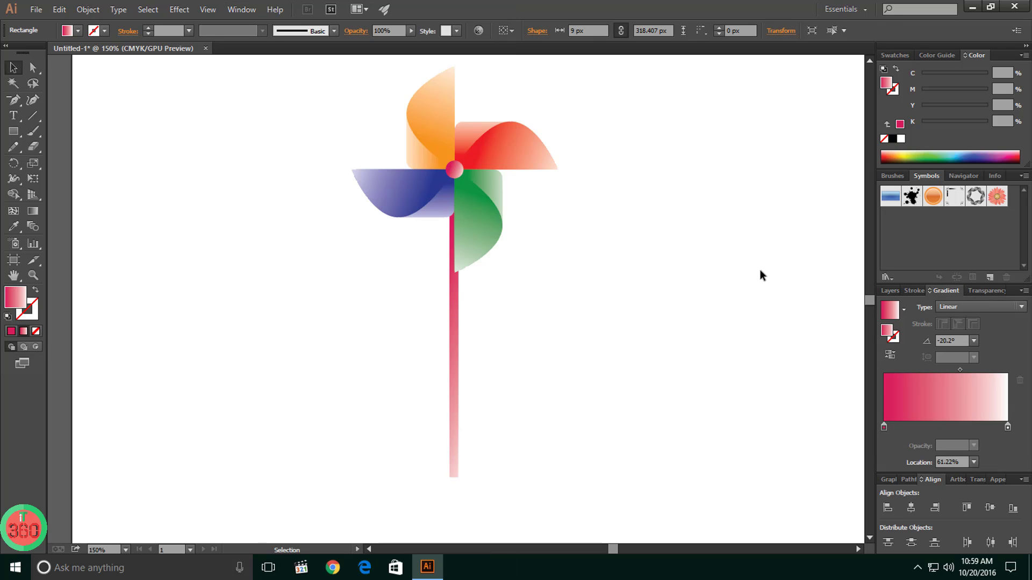
Try setting the coloured gradient stop to brown C=30 M=50 Y=75 K=10 with no object selected
double_click(884, 428)
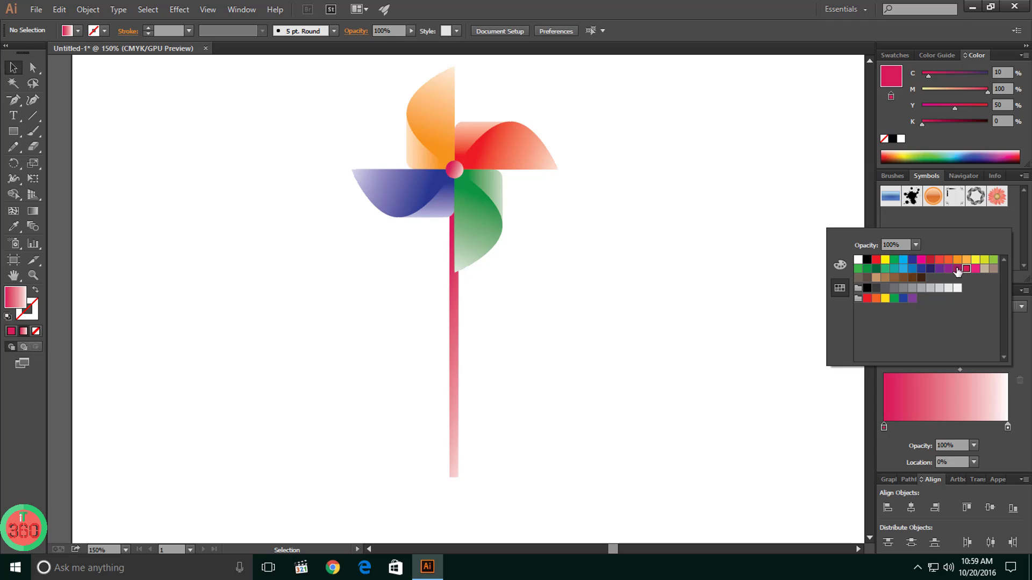
left_click(887, 276)
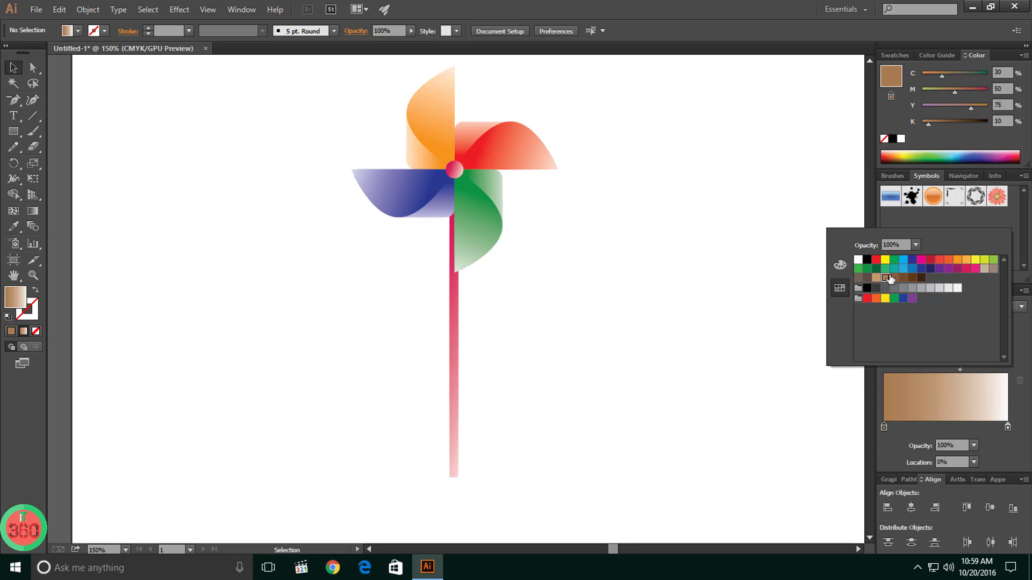
left_click(1017, 349)
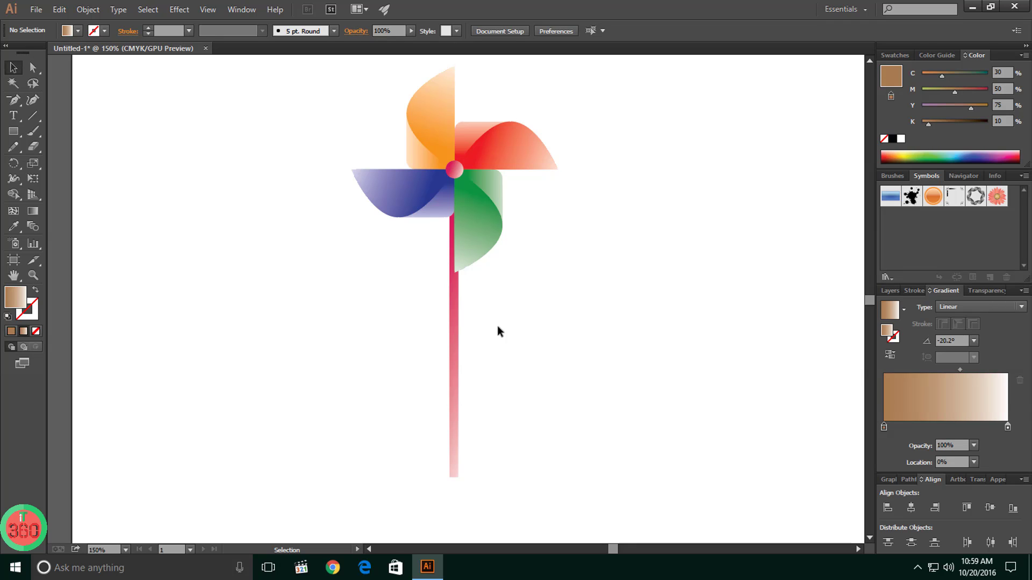
Set the coloured gradient stop of the stick rectangle to brown C=30 M=50 Y=75 K=10
left_click(455, 321)
double_click(884, 428)
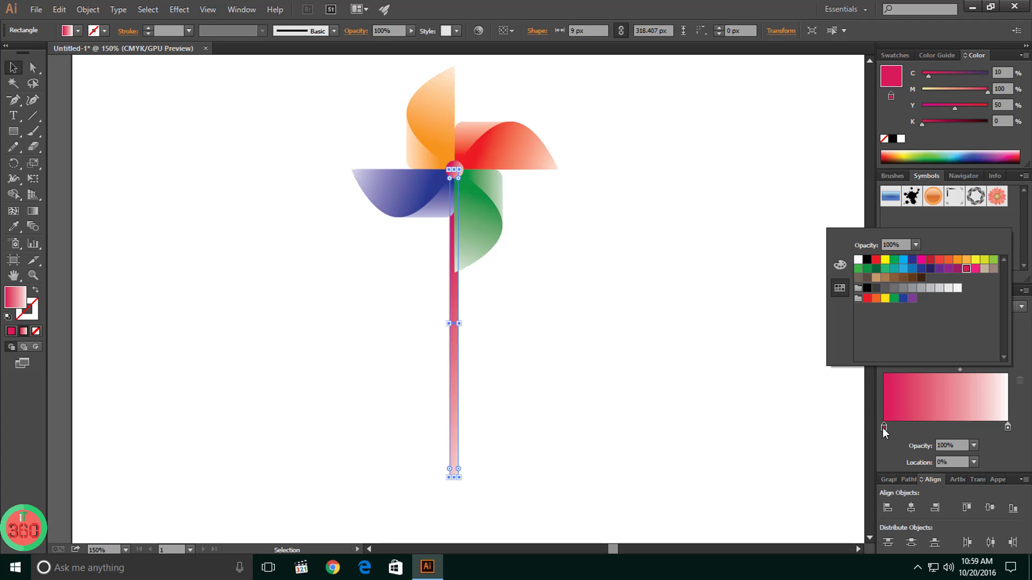
left_click(886, 277)
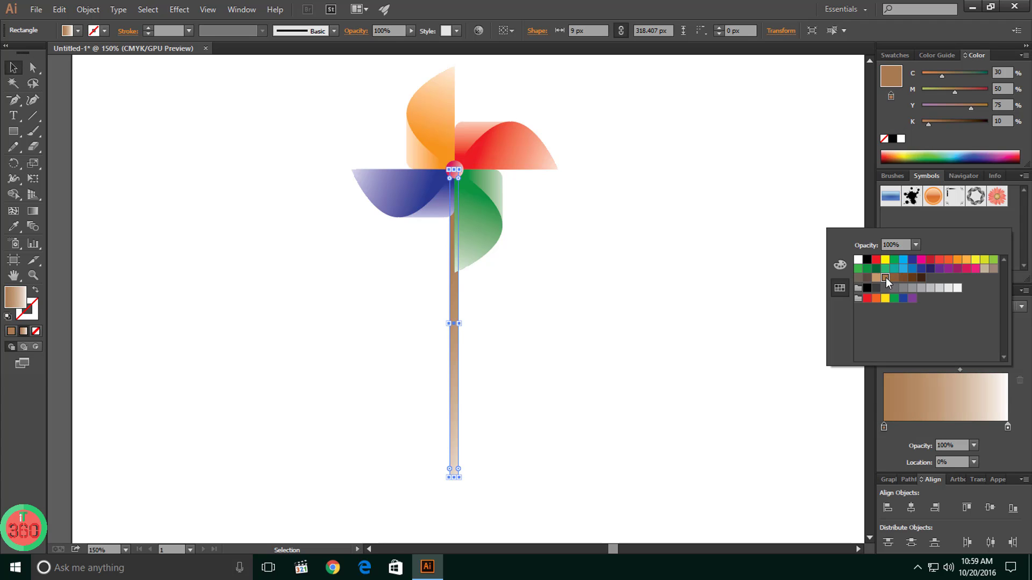
left_click(878, 278)
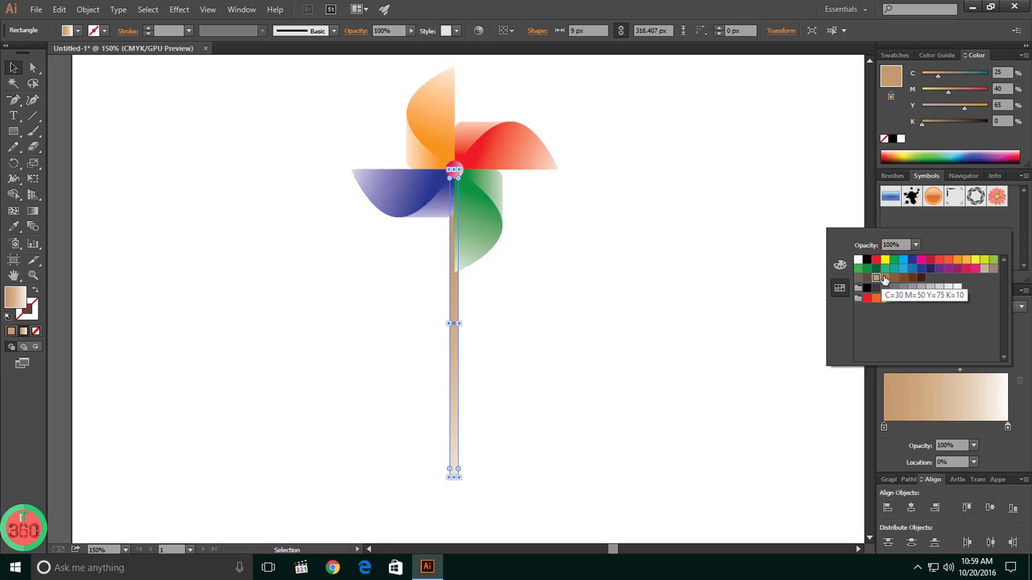
left_click(885, 278)
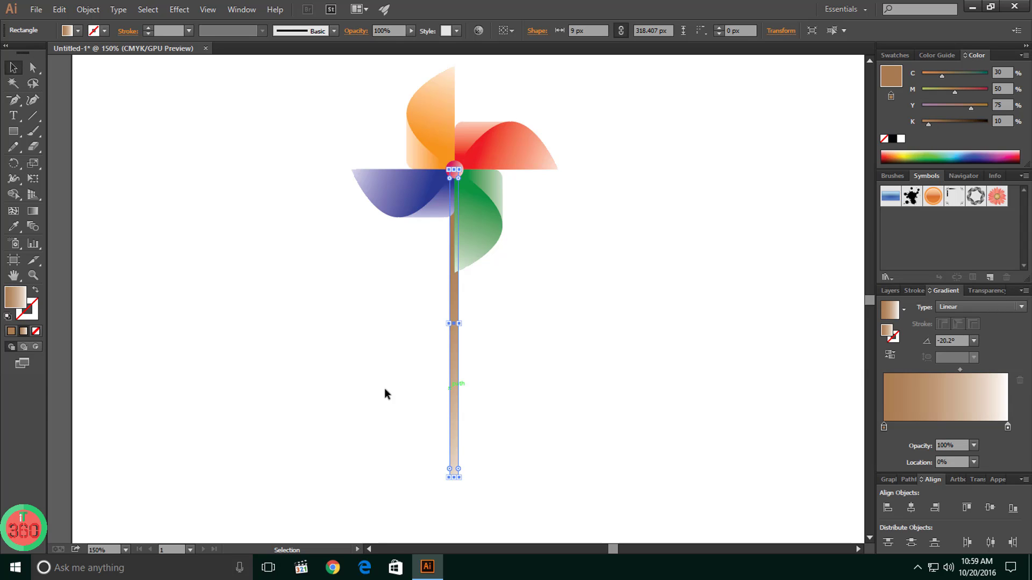
Redraw the stick's linear gradient across its width from right to left, and shift the gradient midpoint towards the white end
left_click(33, 211)
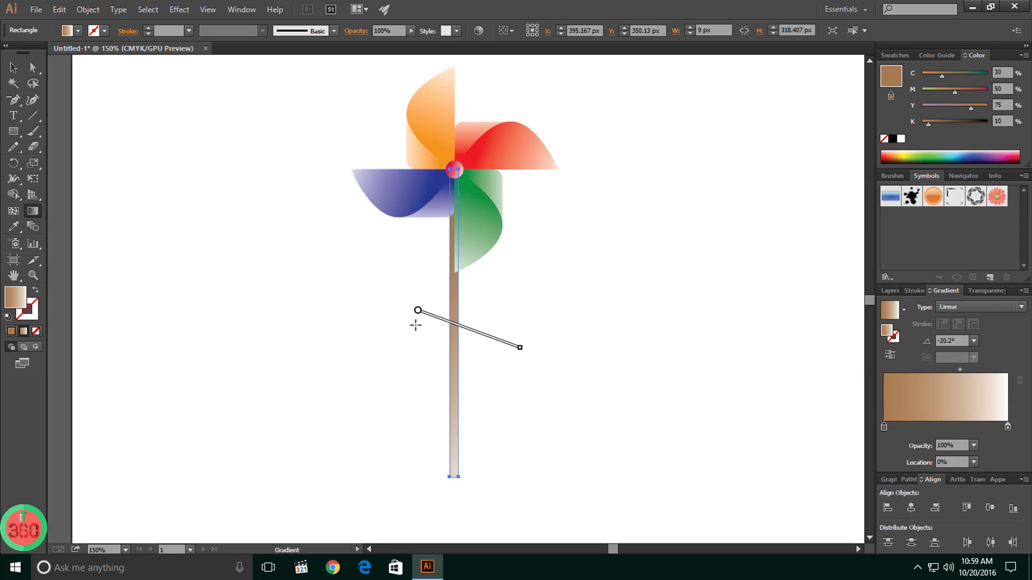
left_click_drag(519, 333, 423, 318)
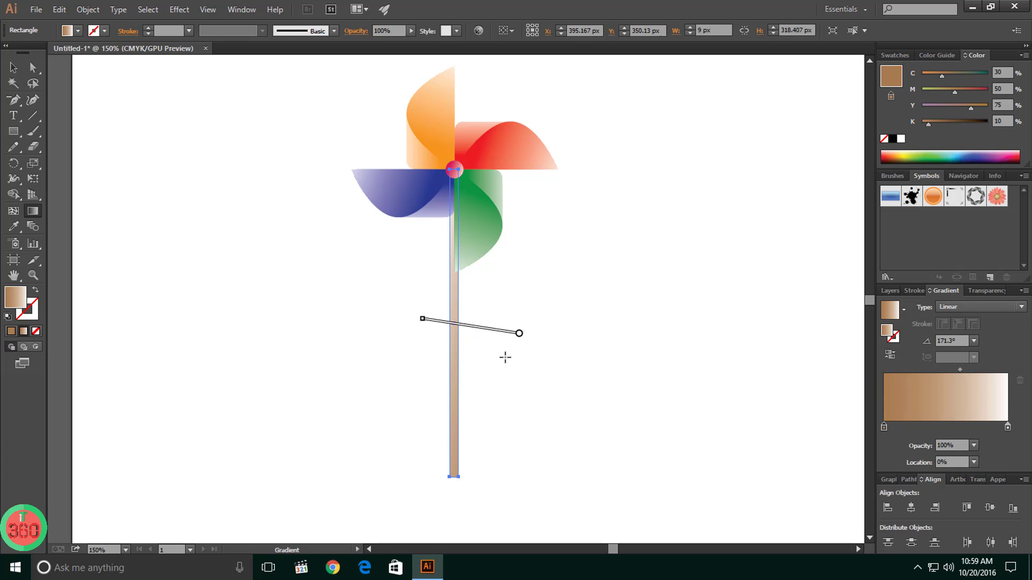
left_click_drag(959, 370, 982, 370)
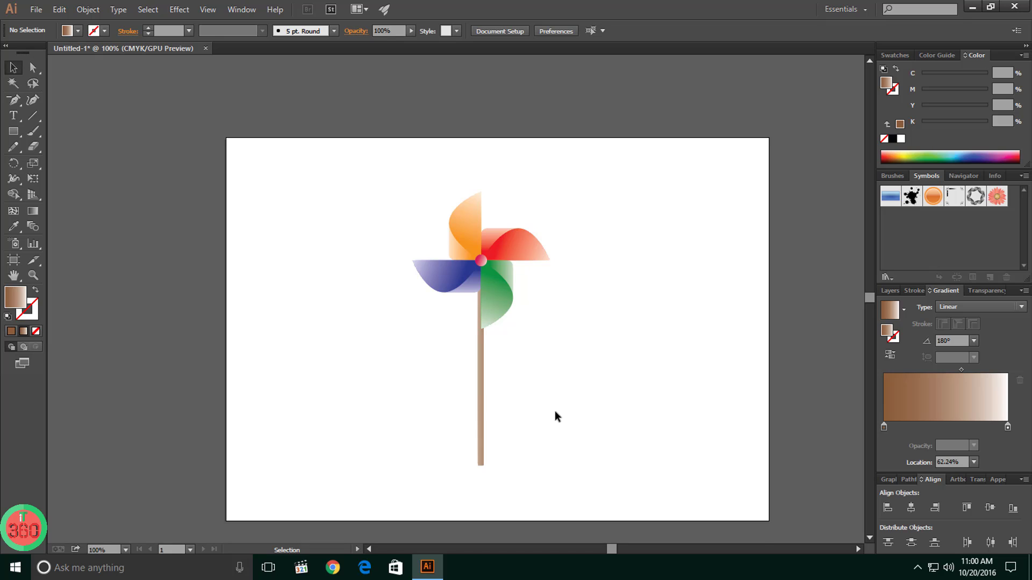
Select the blades, centre circle and stick, and group them into one pinwheel
scroll(554, 412, "up", 3)
scroll(614, 334, "down", 3)
left_click_drag(385, 186, 598, 485)
right_click(504, 274)
left_click(527, 333)
Move the grouped pinwheel to the left part of the artboard, and deselect it
left_click_drag(486, 261, 674, 310)
key("ctrl+z")
left_click(650, 382)
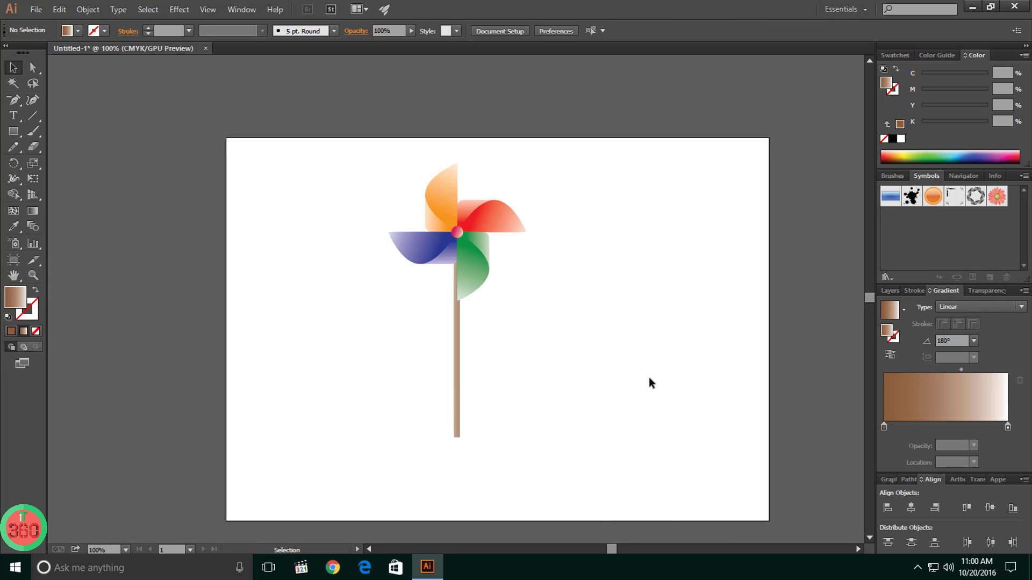
left_click_drag(479, 253, 373, 283)
left_click(559, 329)
left_click(527, 334)
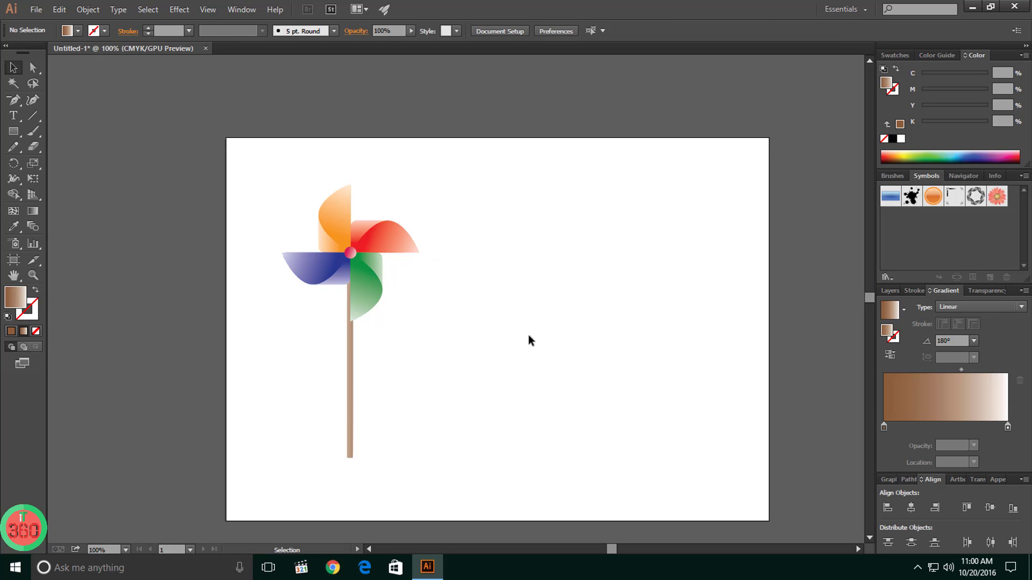
Duplicate the grouped pinwheel, placing the copy level with it in the right half of the artboard, and deselect it
left_click(370, 263)
left_click(516, 282)
left_click(383, 286)
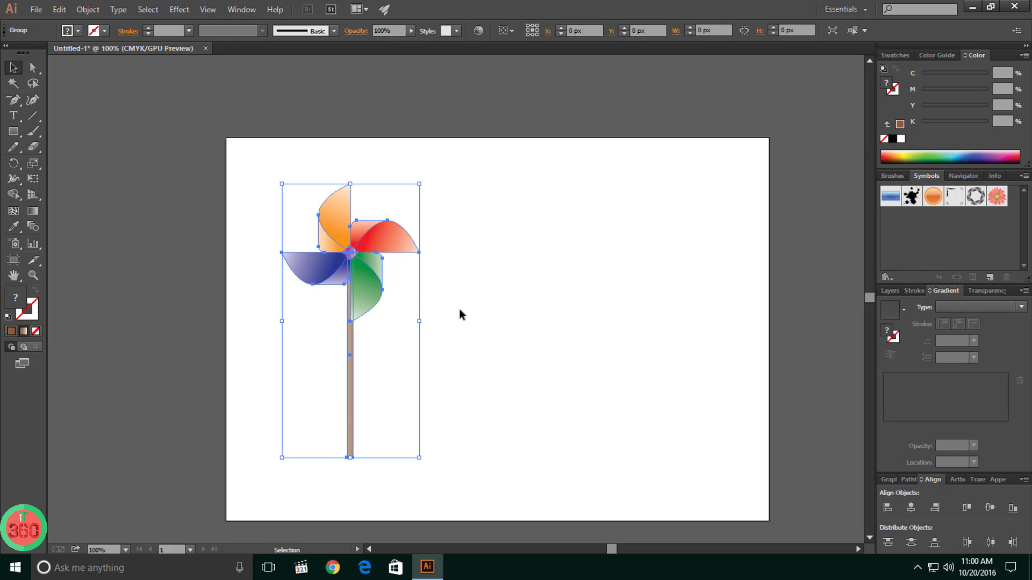
left_click(536, 300)
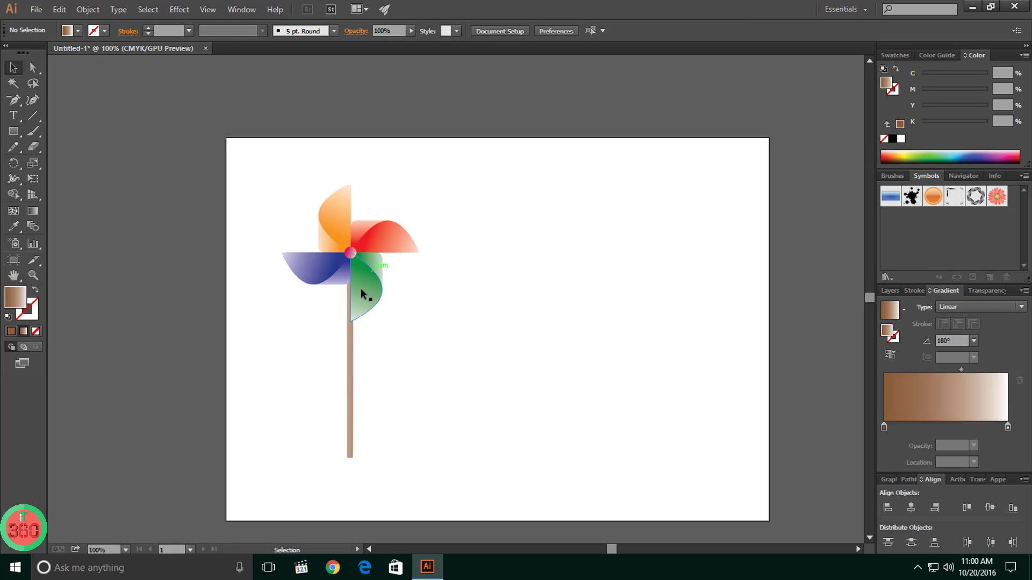
key("alt")
left_click_drag(357, 276, 591, 275)
left_click(720, 342)
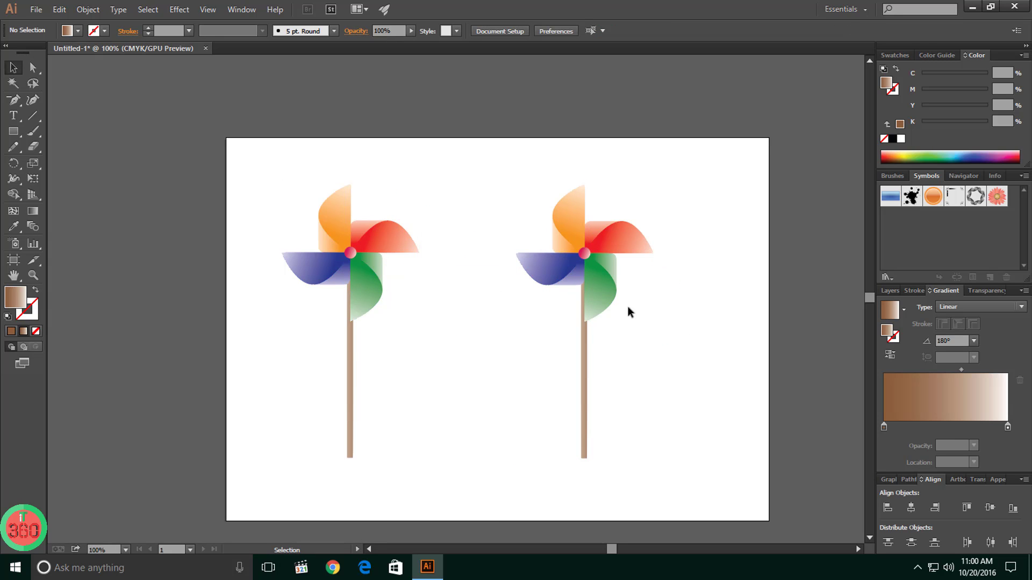
Ungroup the pinwheel copy on the right, and deselect it
scroll(617, 306, "up", 2)
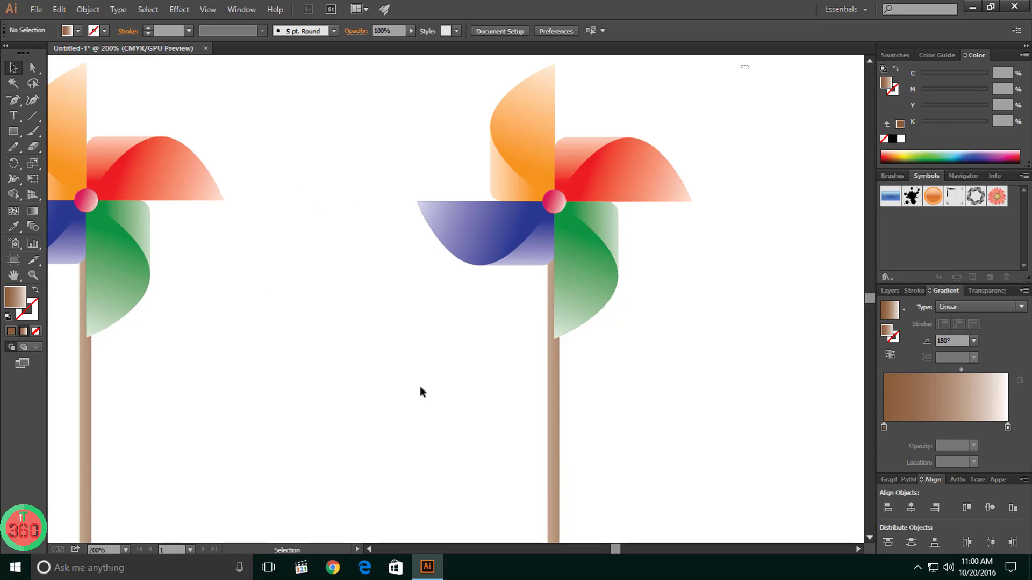
left_click(532, 266)
right_click(532, 266)
left_click(560, 339)
left_click(807, 286)
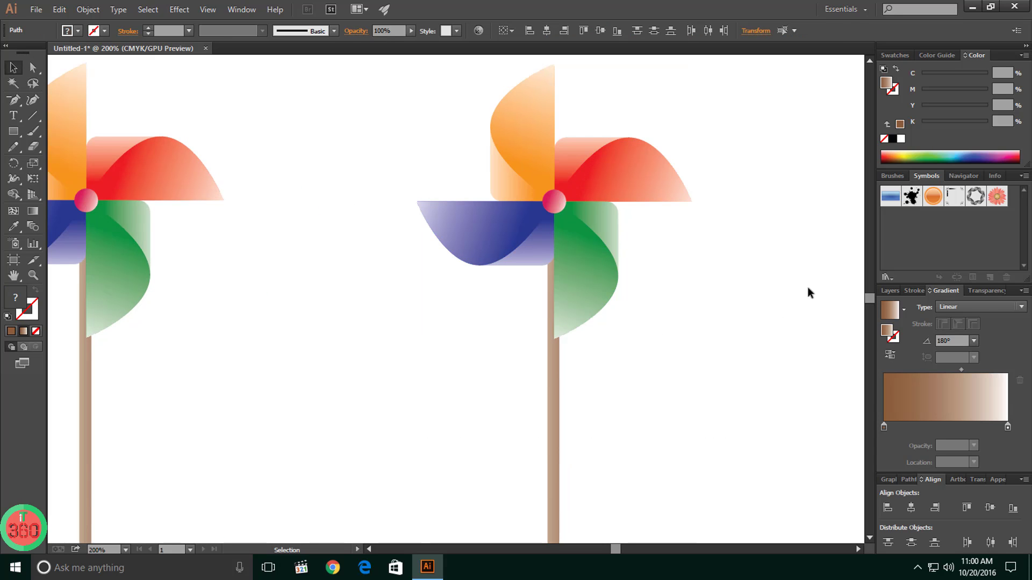
Change the coloured gradient stop of the copy's green blade to yellow C=5 M=0 Y=90 K=0
left_click(590, 275)
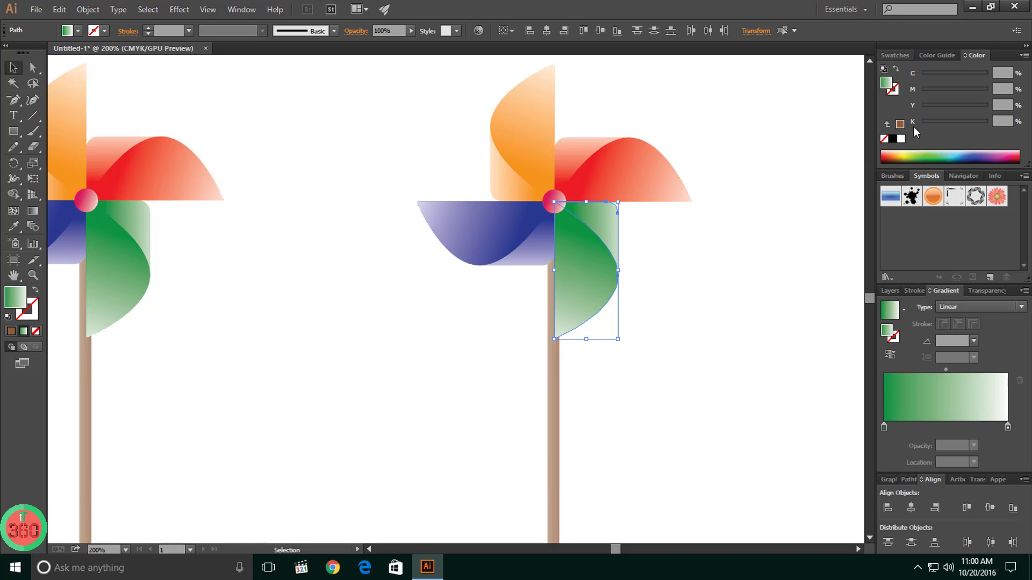
double_click(885, 427)
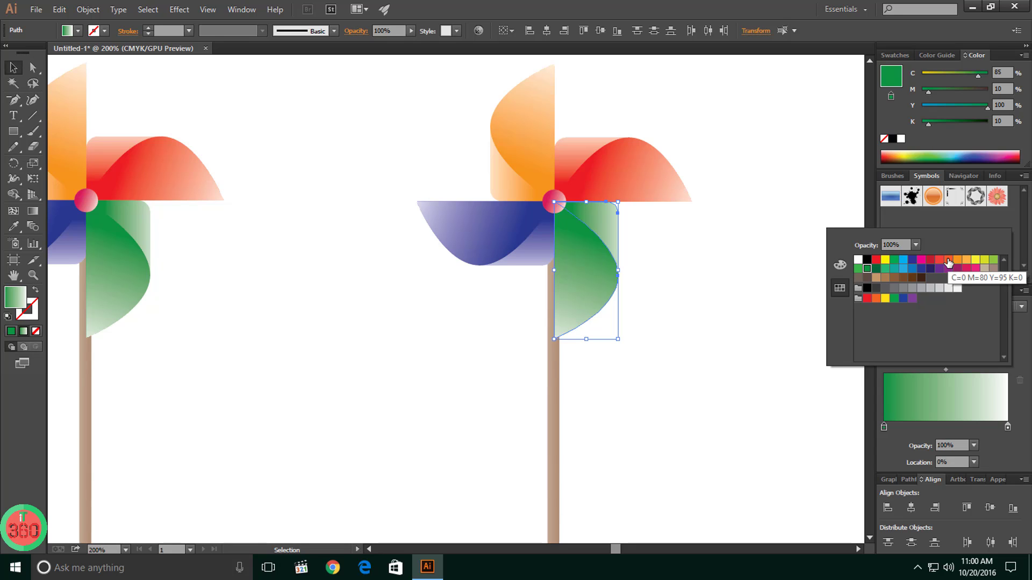
left_click(975, 260)
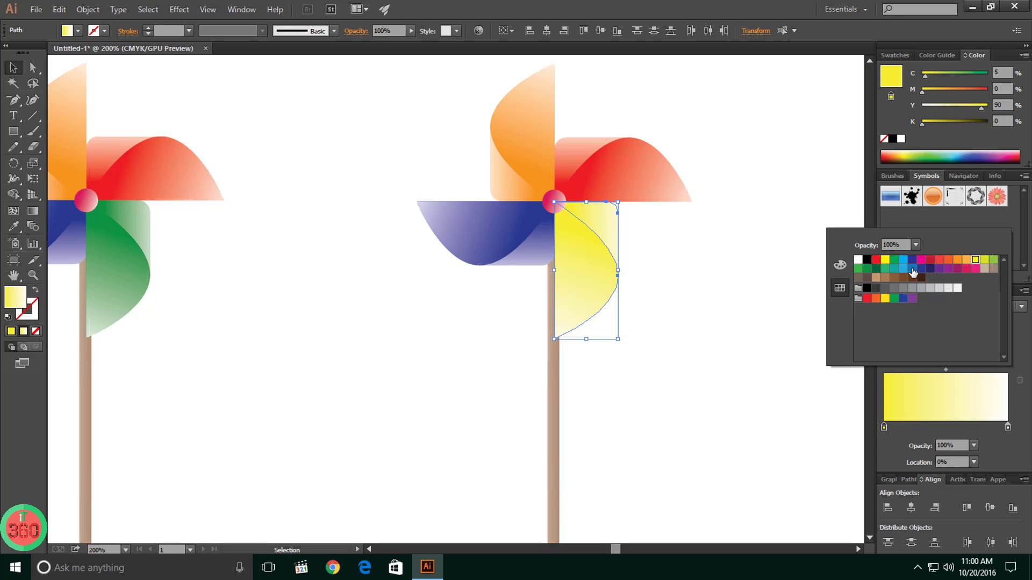
left_click(764, 282)
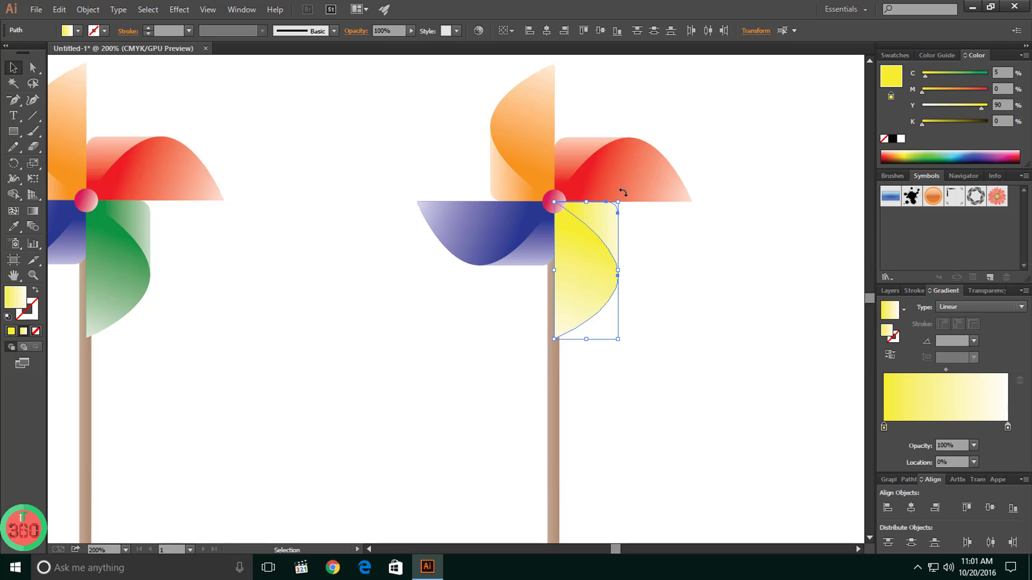
Change the coloured gradient stop of the copy's red blade to light blue C=70 M=15 Y=0 K=0
left_click(596, 159)
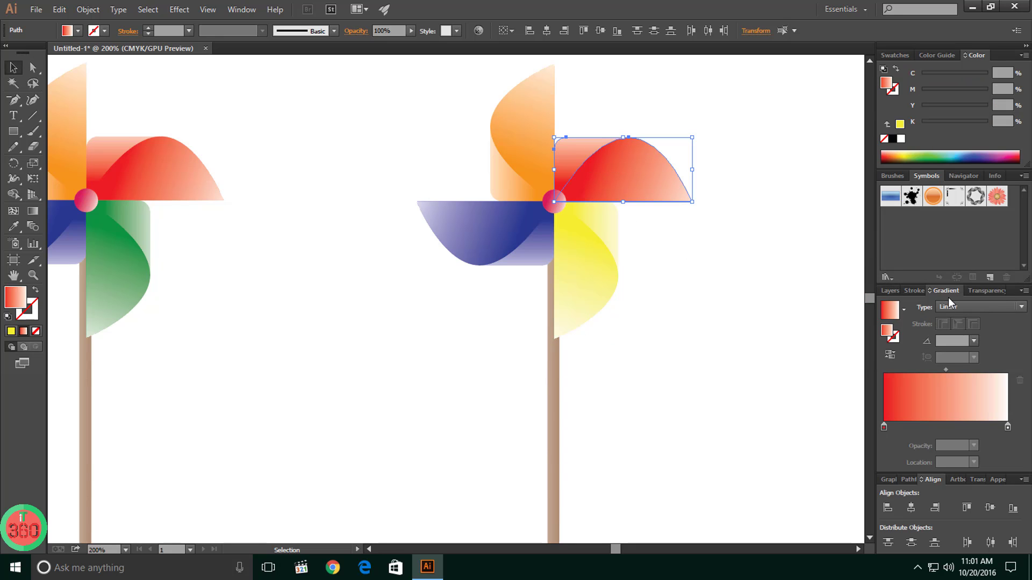
left_click(889, 290)
left_click(924, 291)
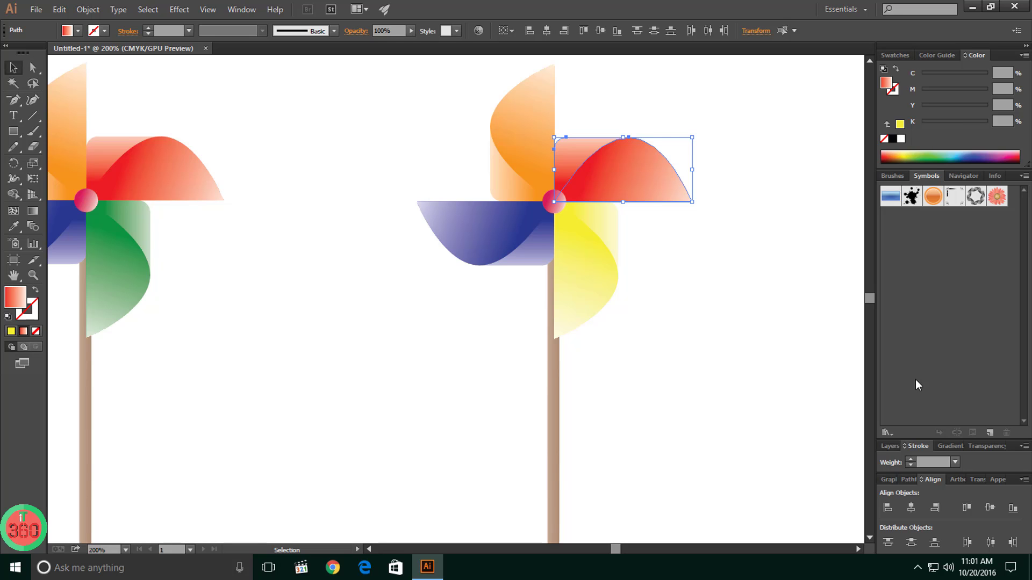
left_click(948, 447)
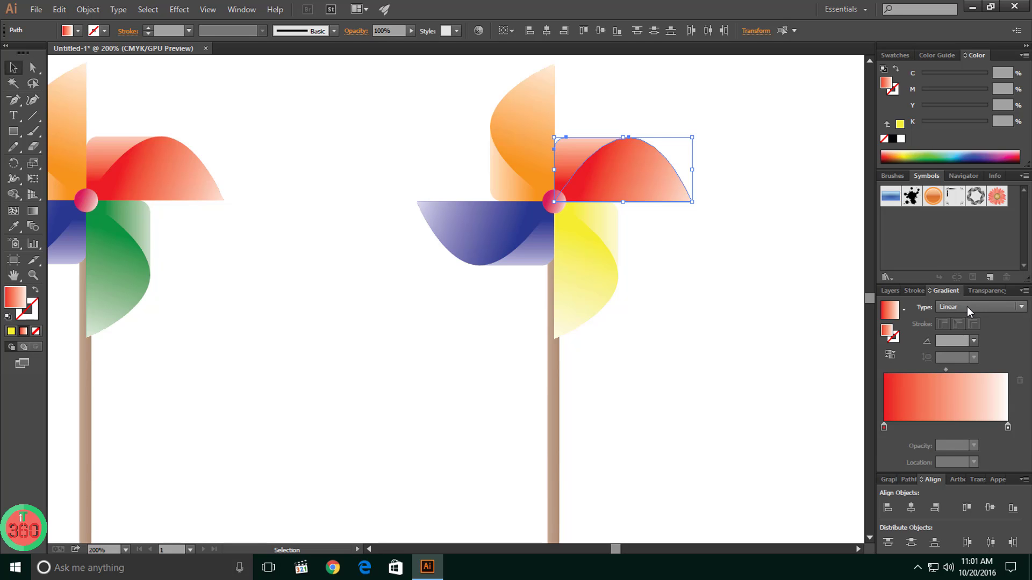
double_click(884, 426)
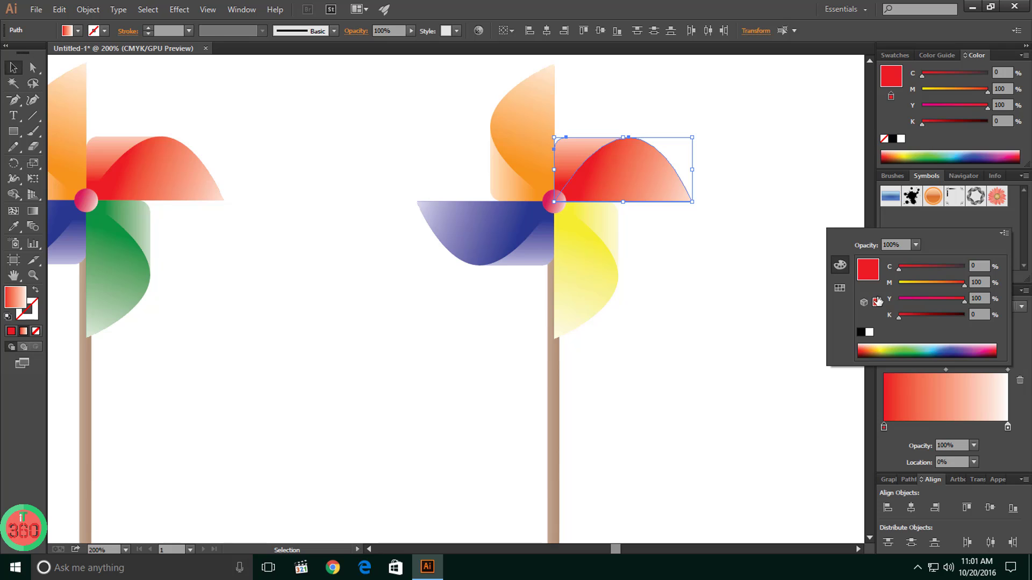
left_click(834, 290)
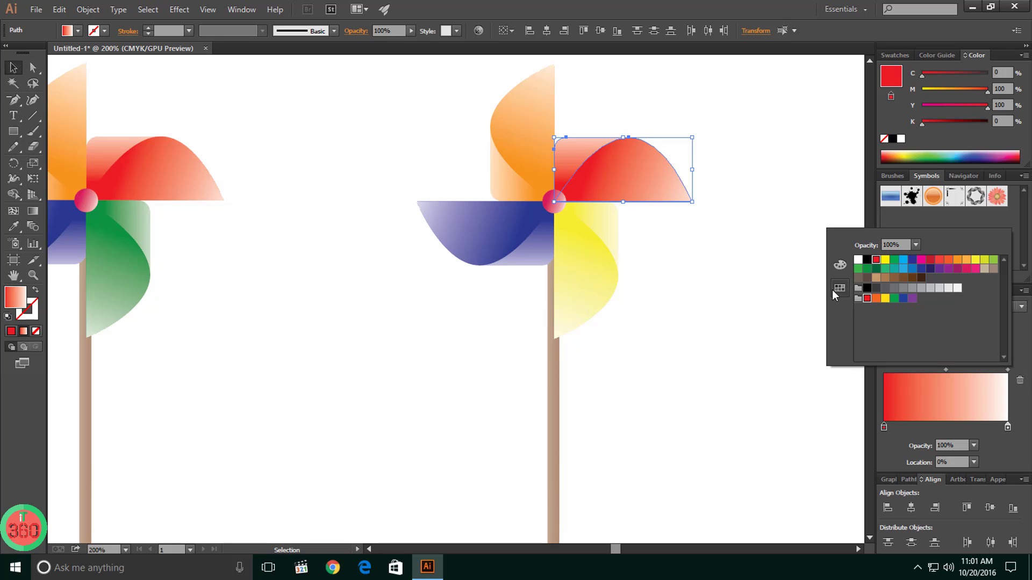
left_click(903, 270)
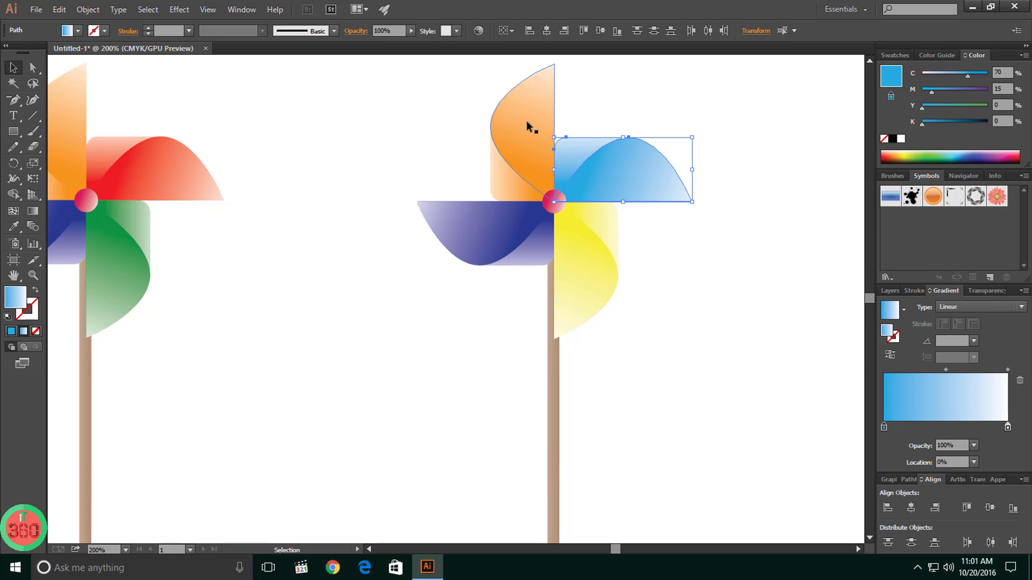
Change the coloured gradient stop of the copy's orange blade to magenta-purple C=35 M=100 Y=35 K=10, and deselect it
left_click_drag(460, 104, 512, 160)
double_click(884, 427)
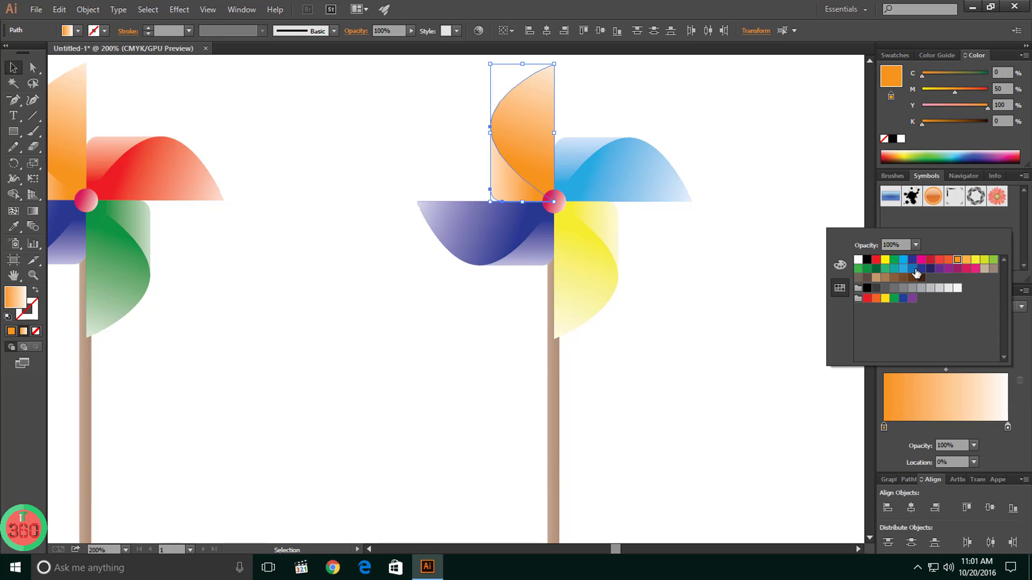
left_click(958, 269)
left_click(464, 322)
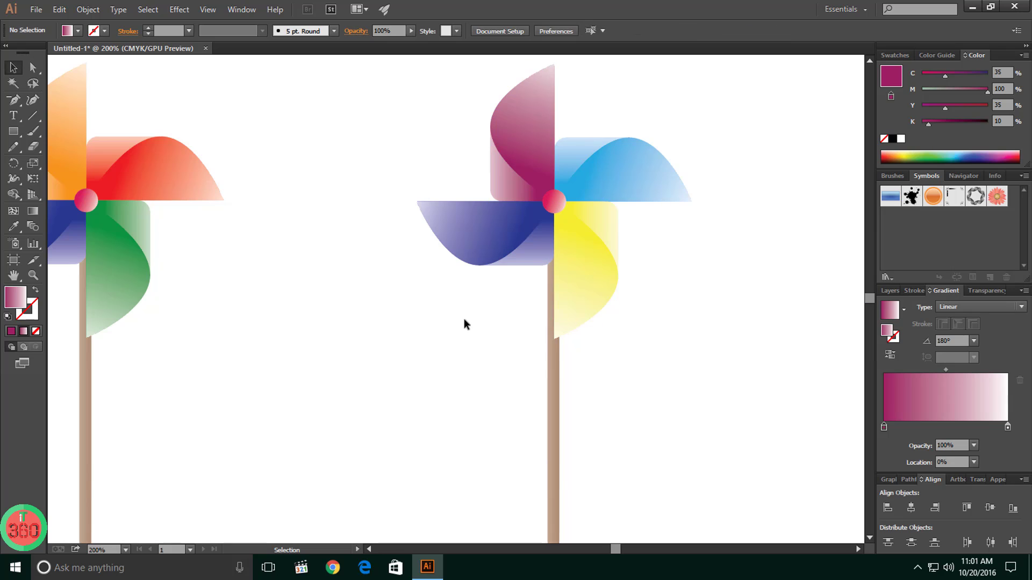
Change the coloured gradient stop of the copy's dark blue blade to light green C=50 M=0 Y=100 K=0, and deselect it
left_click_drag(495, 235, 495, 234)
double_click(884, 427)
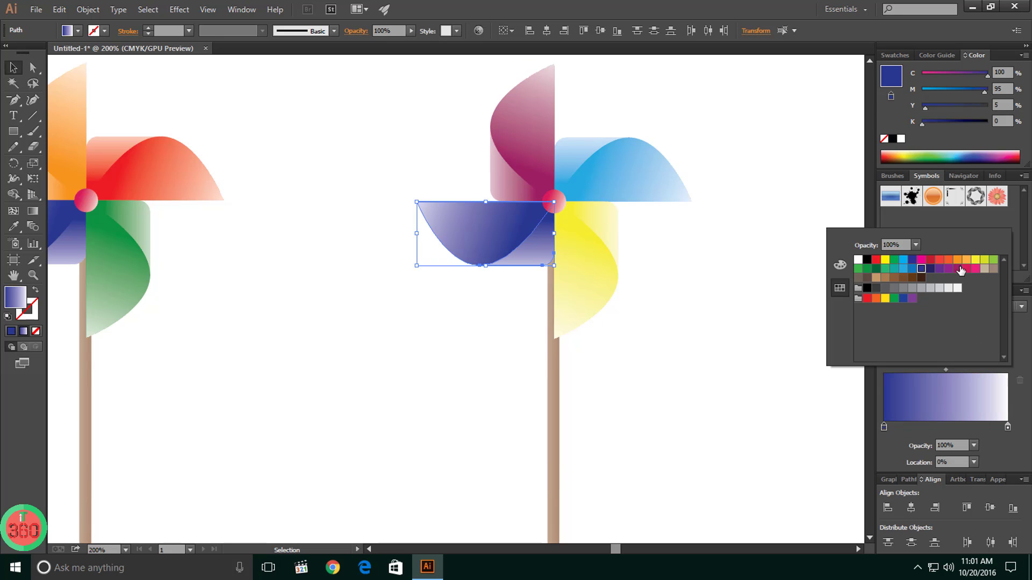
left_click(981, 262)
left_click(743, 285)
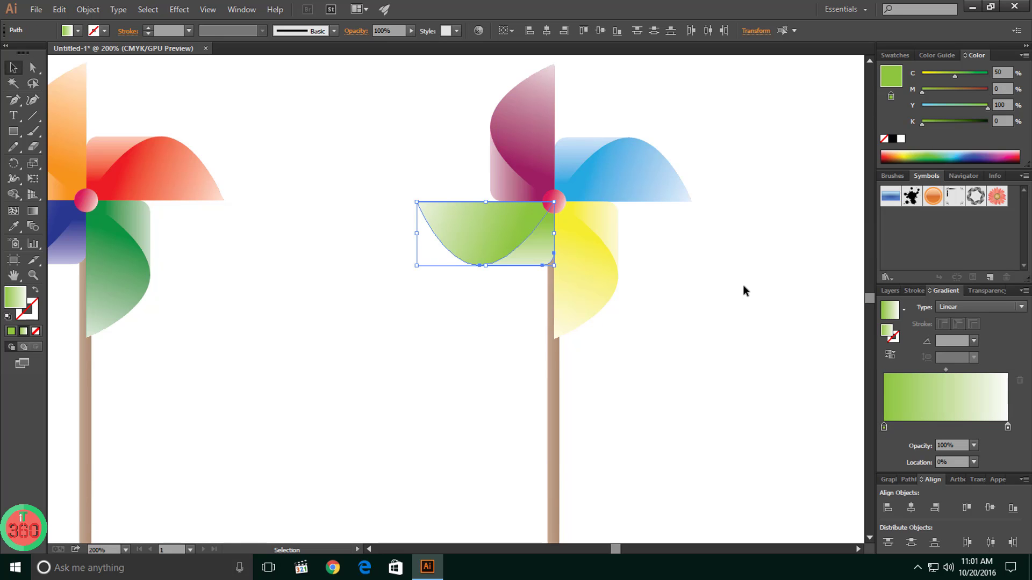
left_click(694, 311)
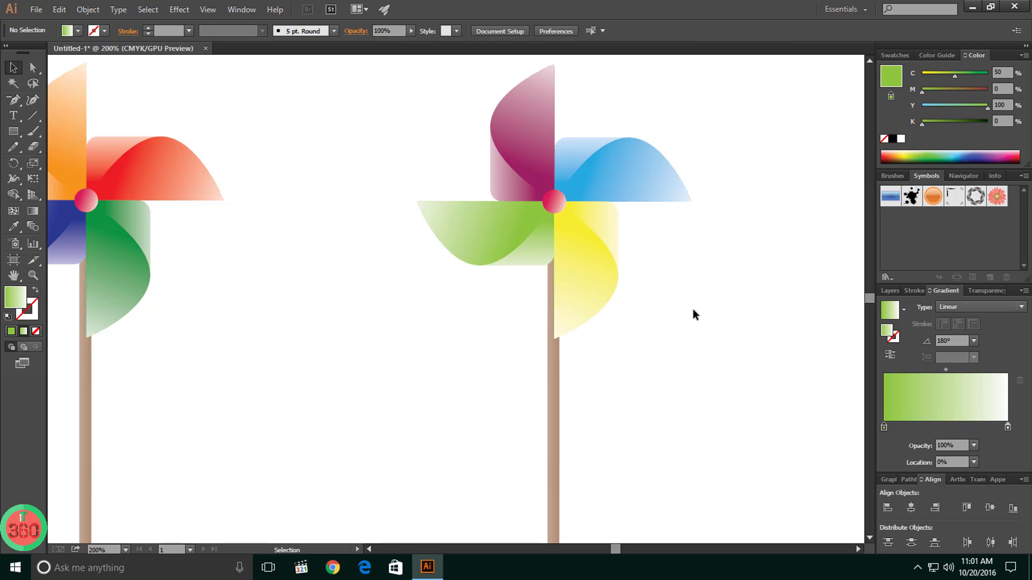
Select all parts of the recoloured pinwheel, group them, and deselect the group
key("ctrl+1")
left_click_drag(730, 196, 563, 478)
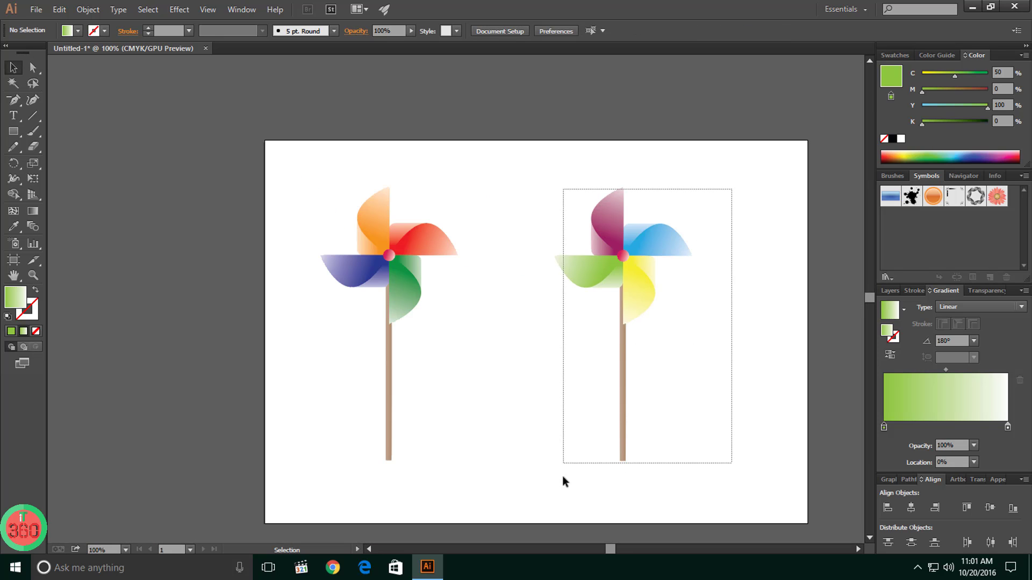
right_click(622, 317)
left_click(656, 375)
left_click(752, 325)
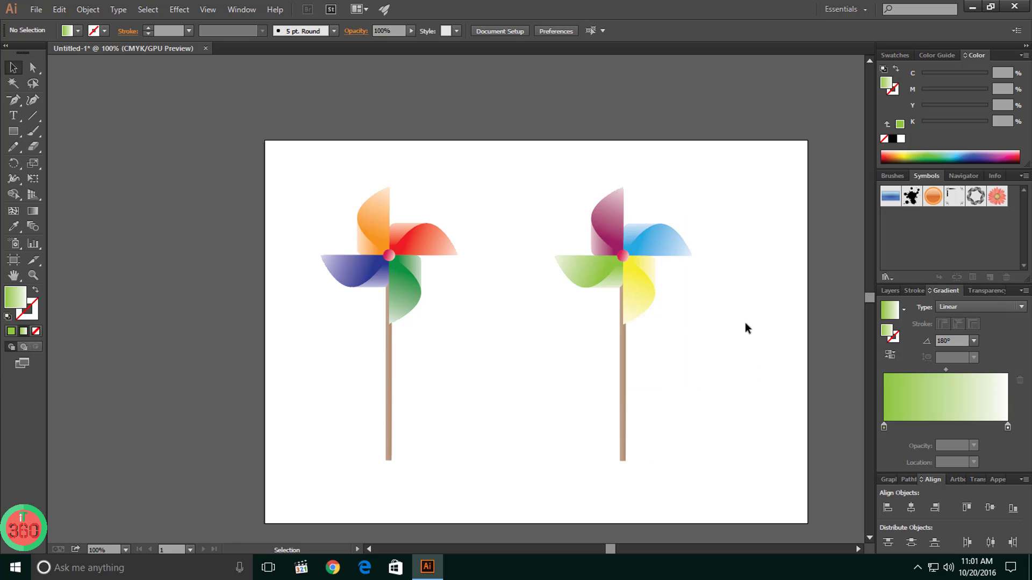
Move the two pinwheels closer together around the middle of the artboard, and deselect them
left_click_drag(625, 269, 540, 260)
left_click(630, 304)
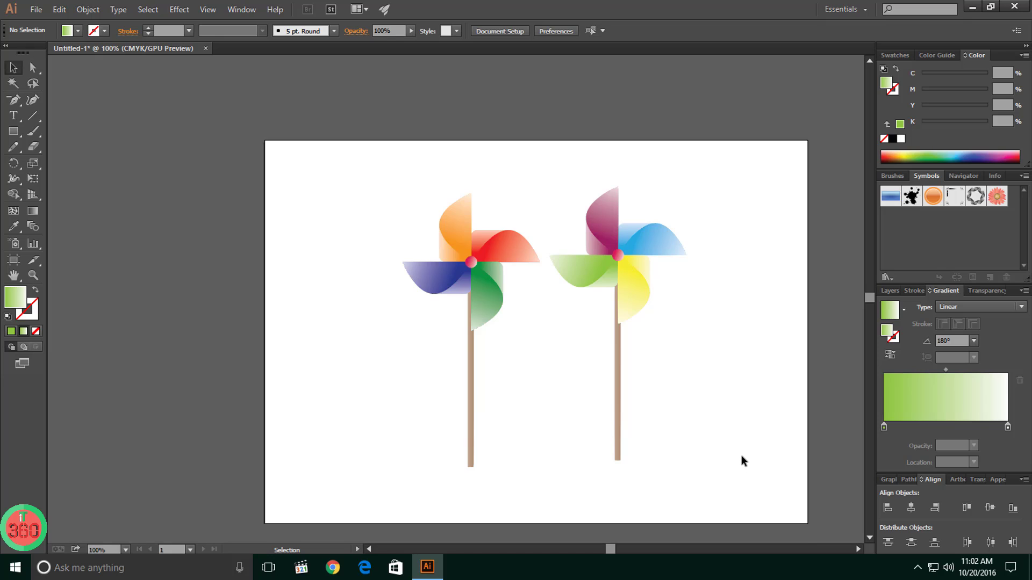
scroll(742, 461, "up", 2)
scroll(741, 456, "down", 3)
scroll(741, 457, "up", 3)
scroll(741, 456, "down", 2)
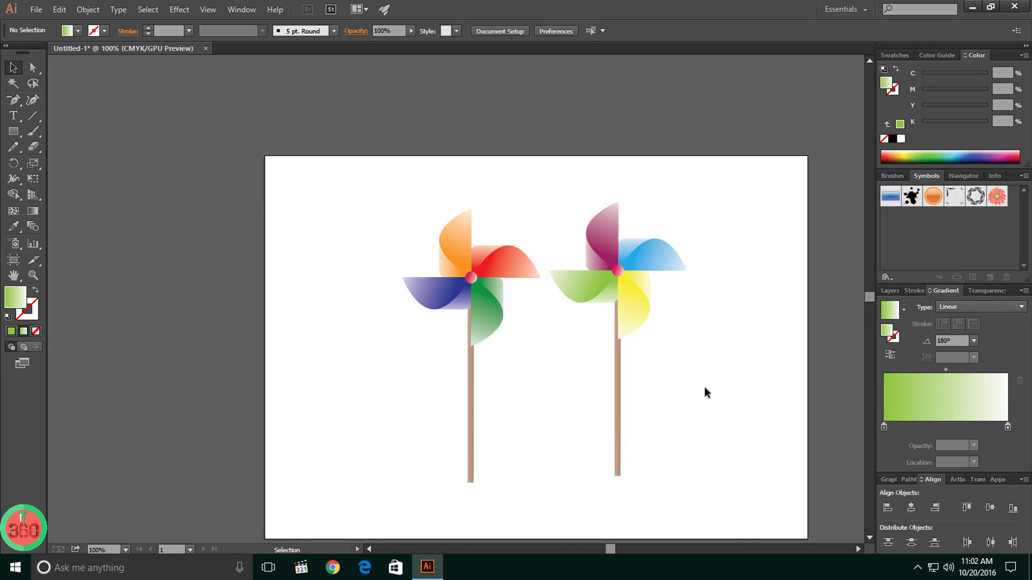
scroll(704, 400, "down", 3)
scroll(705, 409, "up", 2)
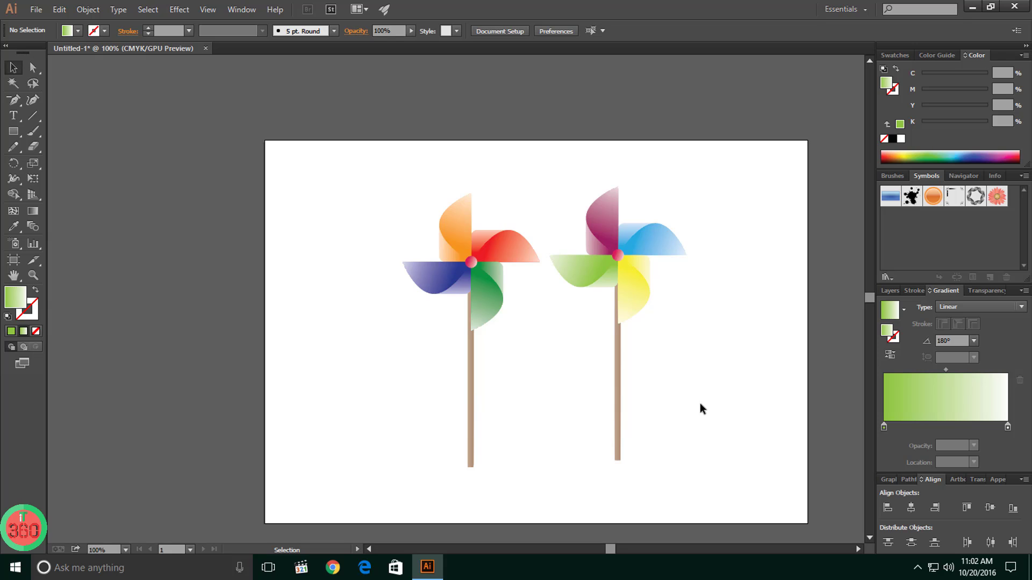
Select both pinwheels and scale them up proportionally about their centre to nearly the full artboard height, and deselect them
left_click_drag(398, 168, 680, 514)
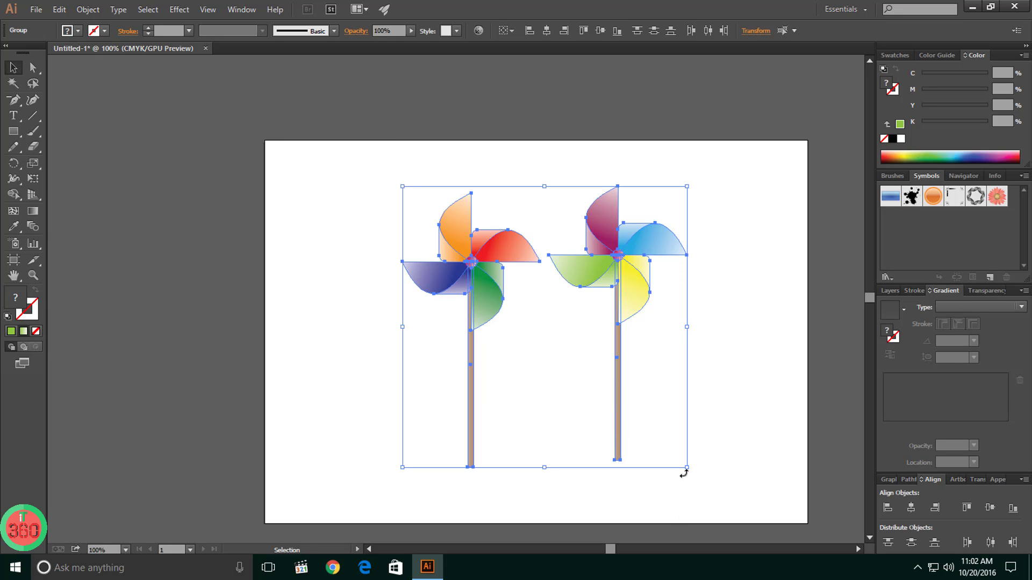
left_click_drag(684, 473, 780, 400)
left_click(782, 397)
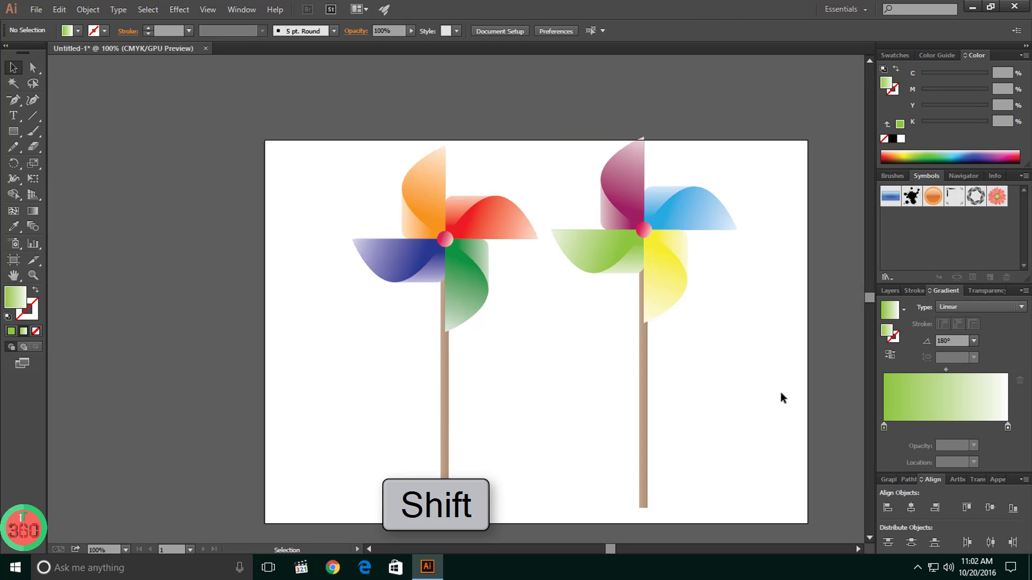
Move both pinwheels slightly down inside the artboard, and raise the orange-bladed pinwheel level with the other one
scroll(744, 427, "up", 2)
left_click_drag(759, 232, 450, 404)
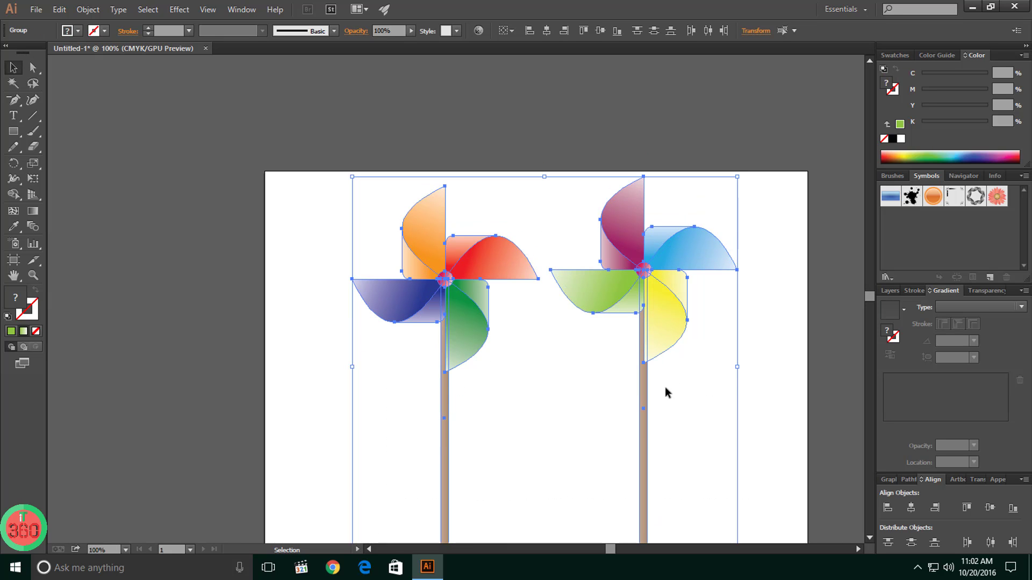
left_click(782, 365)
scroll(740, 373, "down", 4)
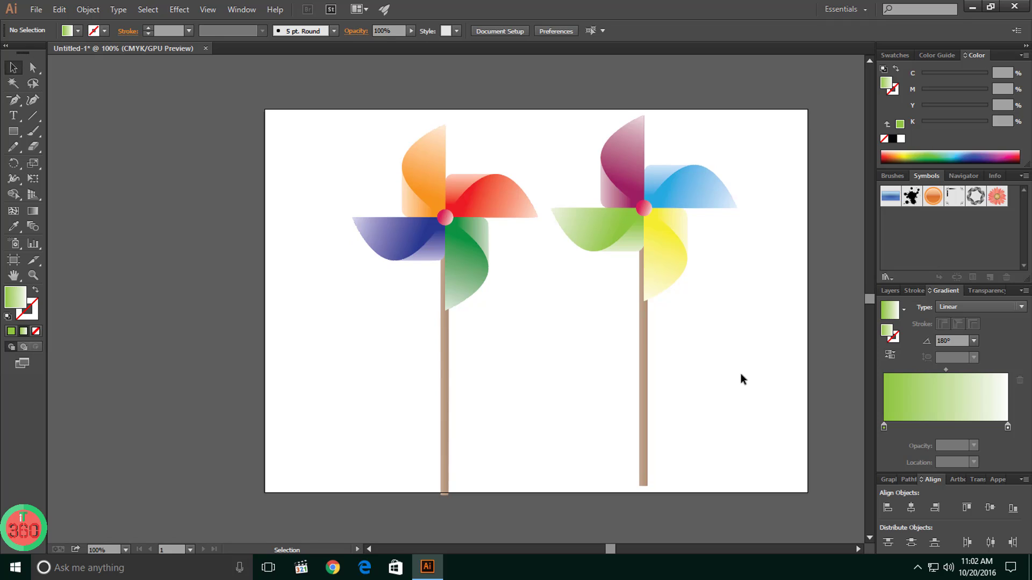
left_click_drag(445, 424, 445, 414)
left_click(763, 420)
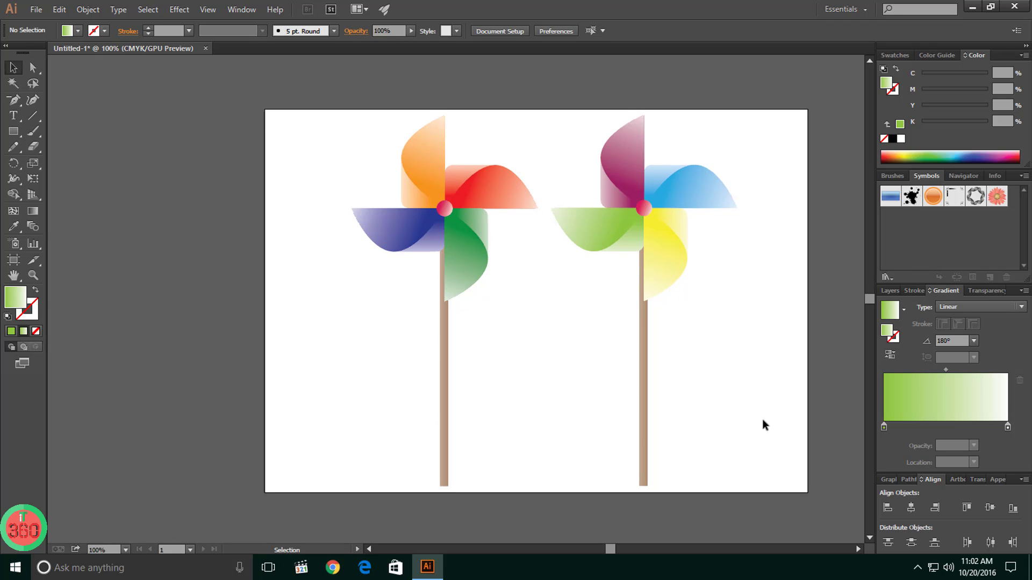